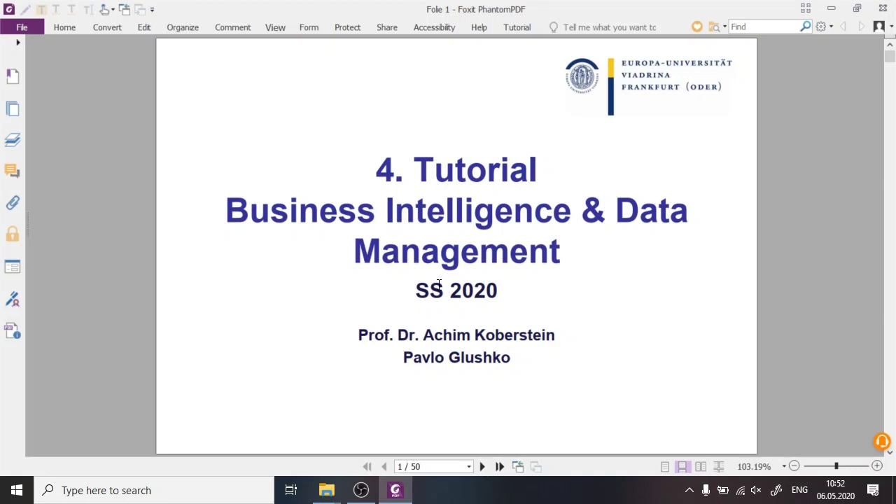
- Read the slides comparing OLTP with OLAP, defining OLAP and introducing the conceptual Sales cube
{"action": "scroll", "coordinate": [651, 262], "scroll_direction": "down", "scroll_amount": 12}
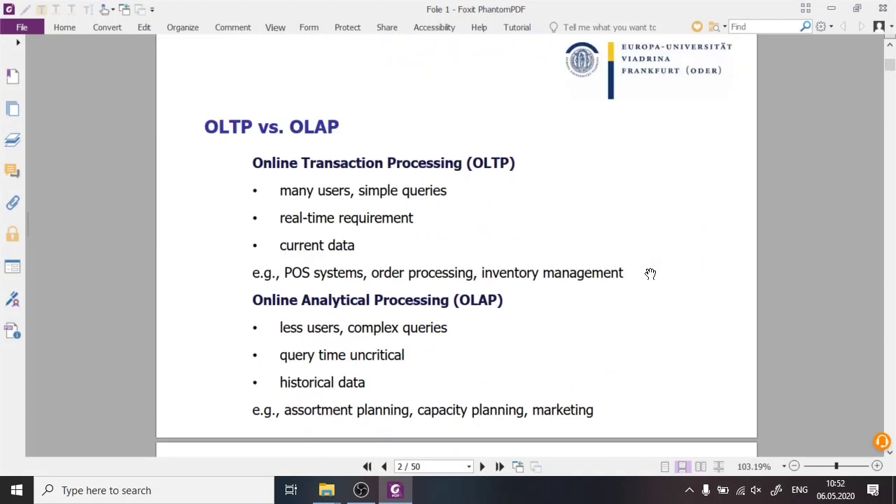
{"action": "scroll", "coordinate": [650, 273], "scroll_direction": "up", "scroll_amount": 1}
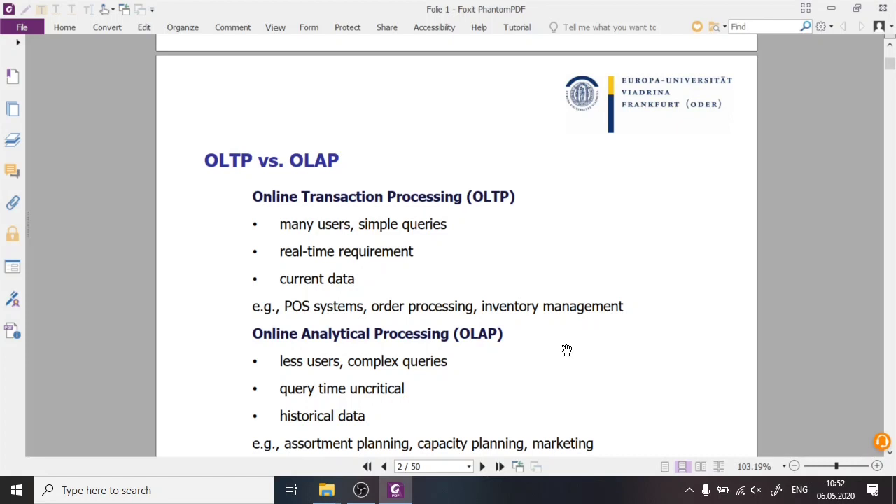
{"action": "scroll", "coordinate": [614, 344], "scroll_direction": "down", "scroll_amount": 1}
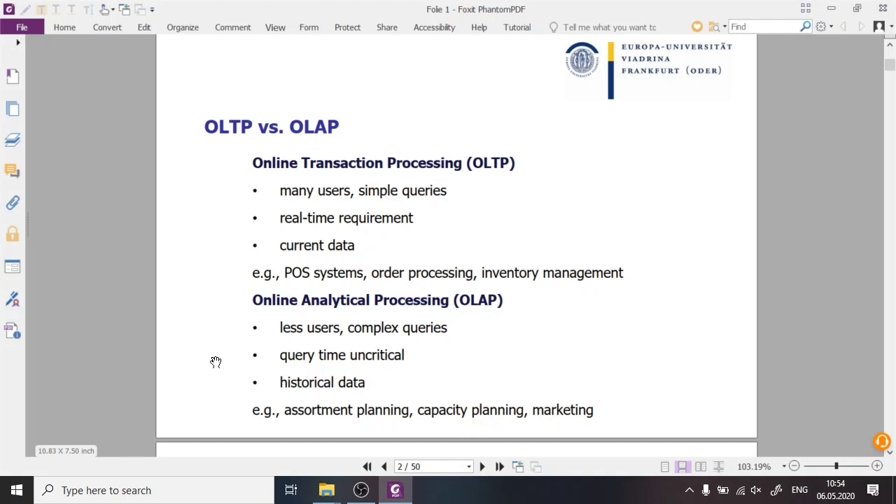
{"action": "scroll", "coordinate": [204, 374], "scroll_direction": "down", "scroll_amount": 5}
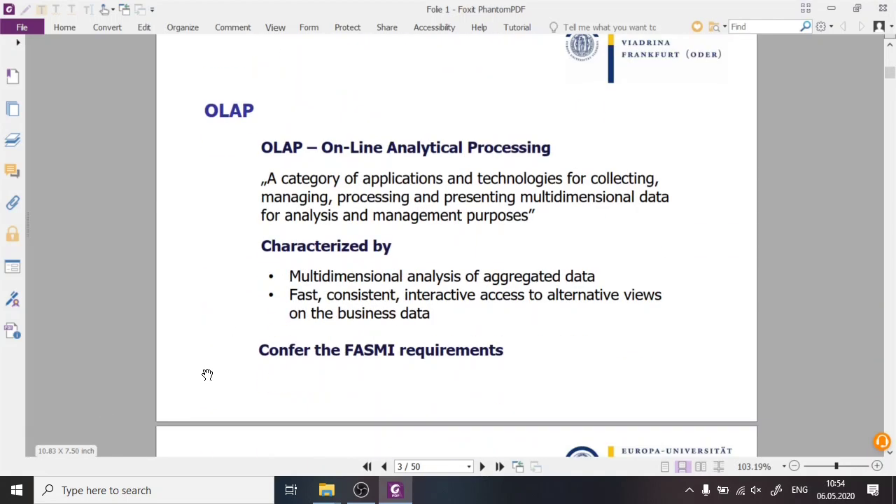
{"action": "scroll", "coordinate": [207, 375], "scroll_direction": "down", "scroll_amount": 5}
{"action": "scroll", "coordinate": [207, 375], "scroll_direction": "down", "scroll_amount": 5}
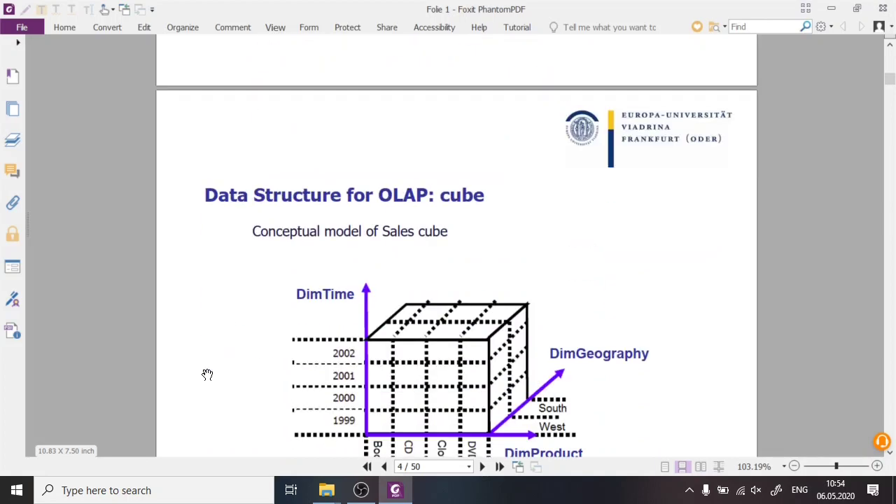
{"action": "scroll", "coordinate": [207, 374], "scroll_direction": "up", "scroll_amount": 11}
{"action": "scroll", "coordinate": [208, 375], "scroll_direction": "down", "scroll_amount": 6}
{"action": "scroll", "coordinate": [208, 375], "scroll_direction": "down", "scroll_amount": 7}
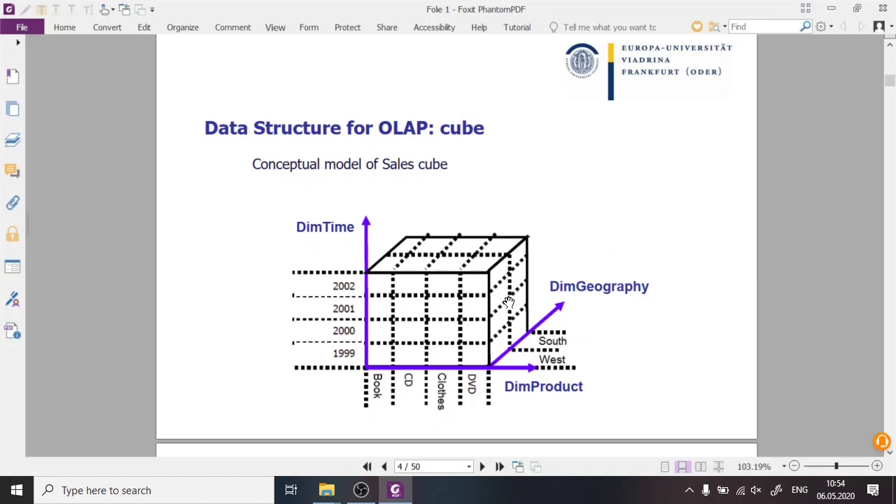
- Compare the OLAP elements slide with the Sales cube diagram to identify the cube's facts and dimensions
{"action": "scroll", "coordinate": [509, 302], "scroll_direction": "down", "scroll_amount": 10}
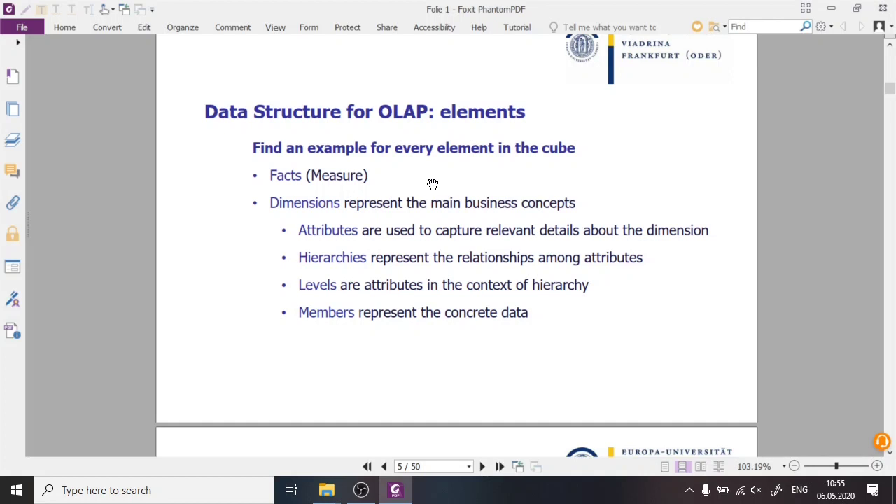
{"action": "scroll", "coordinate": [433, 183], "scroll_direction": "up", "scroll_amount": 1}
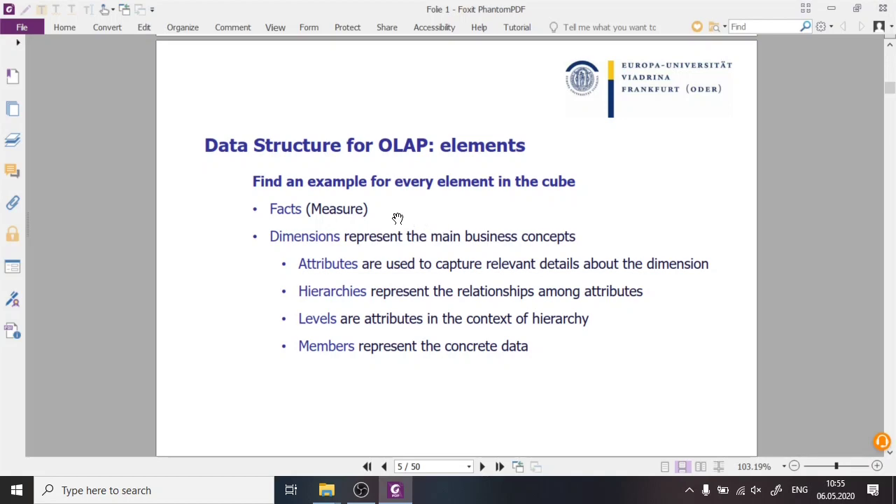
{"action": "scroll", "coordinate": [402, 224], "scroll_direction": "up", "scroll_amount": 3}
{"action": "scroll", "coordinate": [402, 224], "scroll_direction": "up", "scroll_amount": 3}
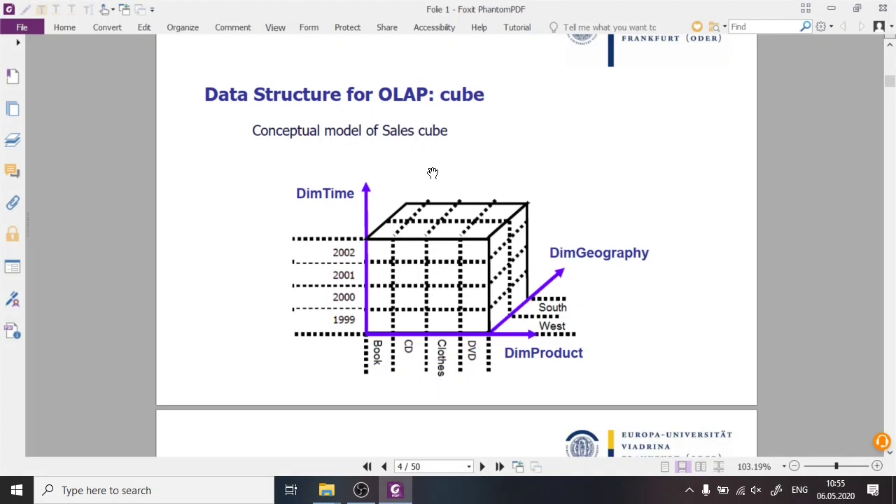
{"action": "scroll", "coordinate": [432, 173], "scroll_direction": "up", "scroll_amount": 1}
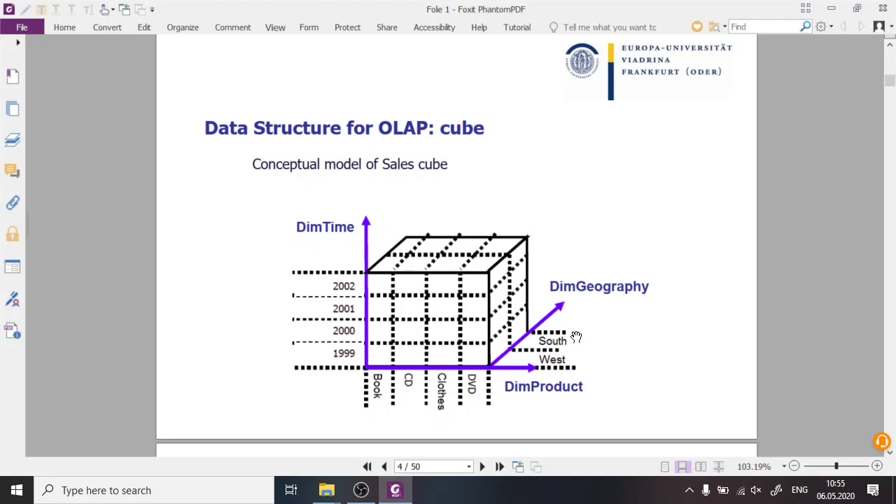
{"action": "scroll", "coordinate": [594, 333], "scroll_direction": "down", "scroll_amount": 5}
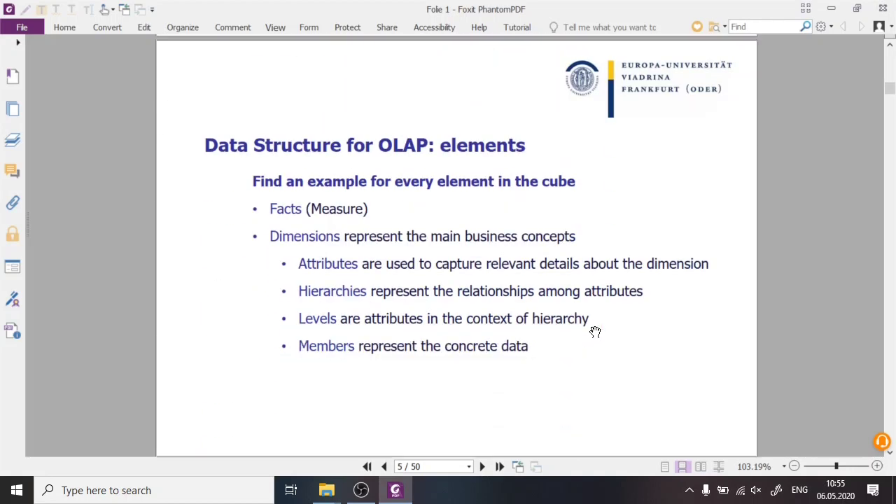
{"action": "scroll", "coordinate": [594, 333], "scroll_direction": "down", "scroll_amount": 3}
{"action": "scroll", "coordinate": [327, 175], "scroll_direction": "up", "scroll_amount": 1}
{"action": "scroll", "coordinate": [327, 175], "scroll_direction": "up", "scroll_amount": 5}
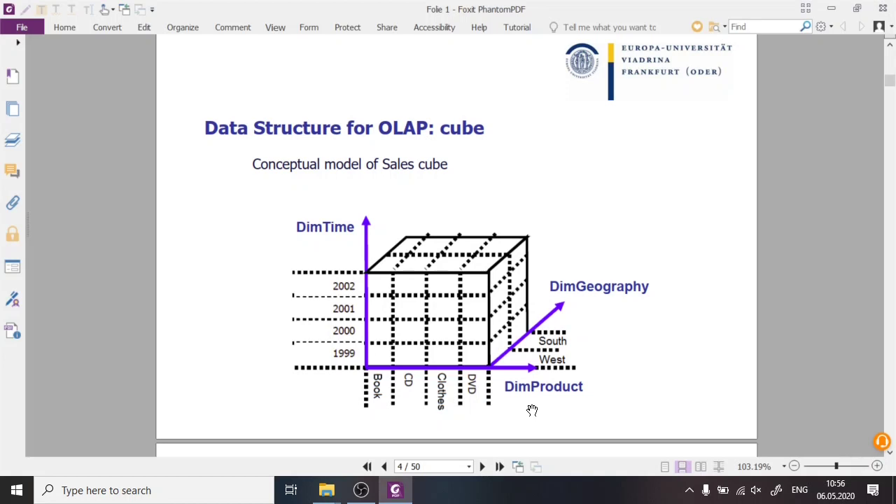
- Match attributes, hierarchies, levels and members to the Sales cube's dimensions and check them against the example answers slide
{"action": "scroll", "coordinate": [532, 410], "scroll_direction": "down", "scroll_amount": 5}
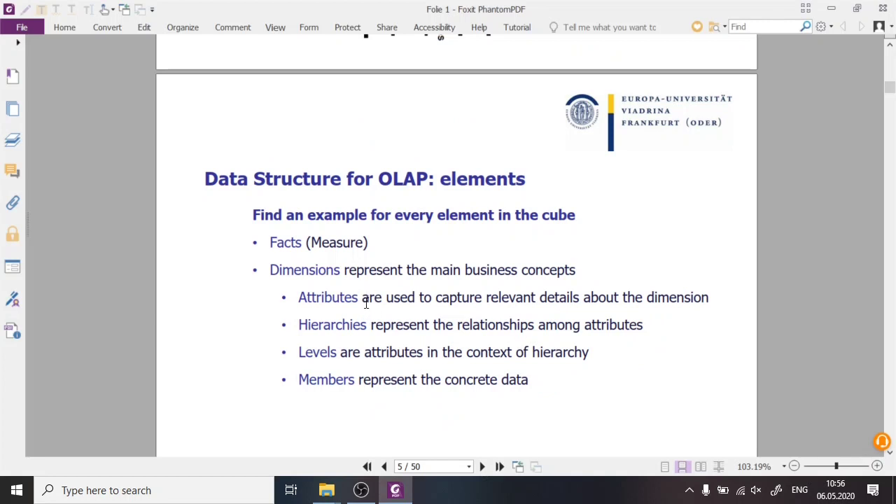
{"action": "scroll", "coordinate": [365, 301], "scroll_direction": "up", "scroll_amount": 5}
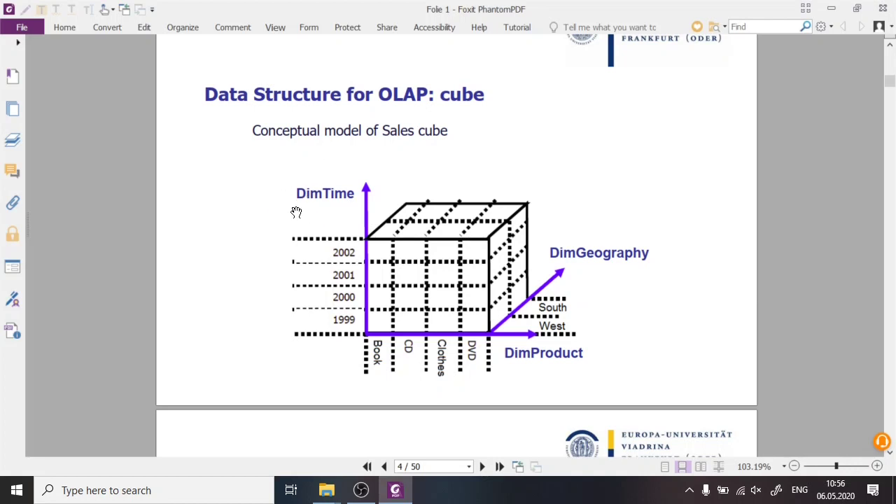
{"action": "scroll", "coordinate": [298, 220], "scroll_direction": "down", "scroll_amount": 8}
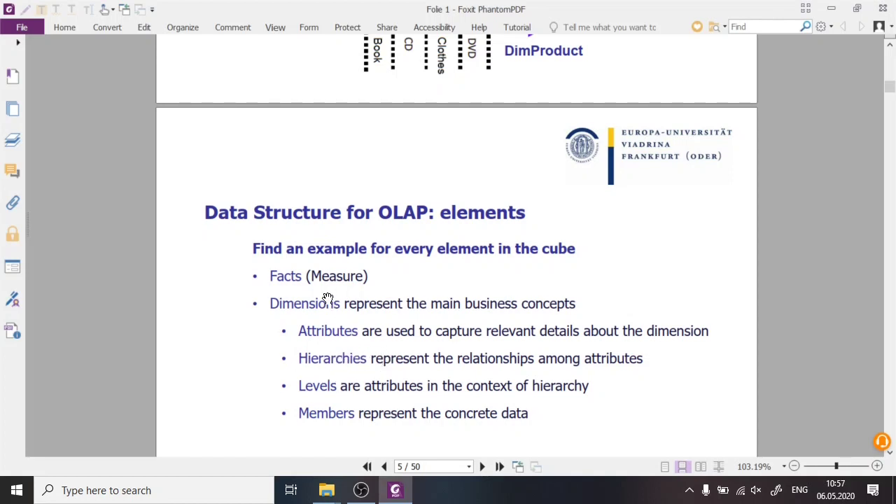
{"action": "scroll", "coordinate": [331, 305], "scroll_direction": "up", "scroll_amount": 4}
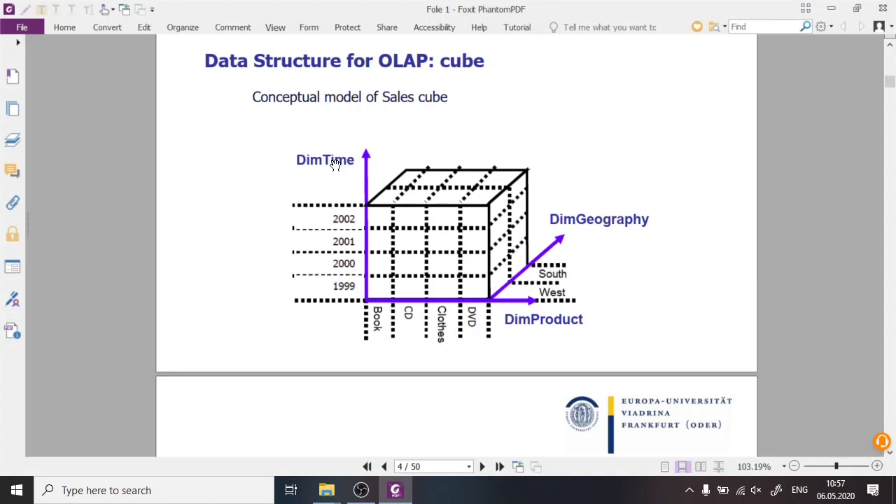
{"action": "scroll", "coordinate": [335, 163], "scroll_direction": "down", "scroll_amount": 5}
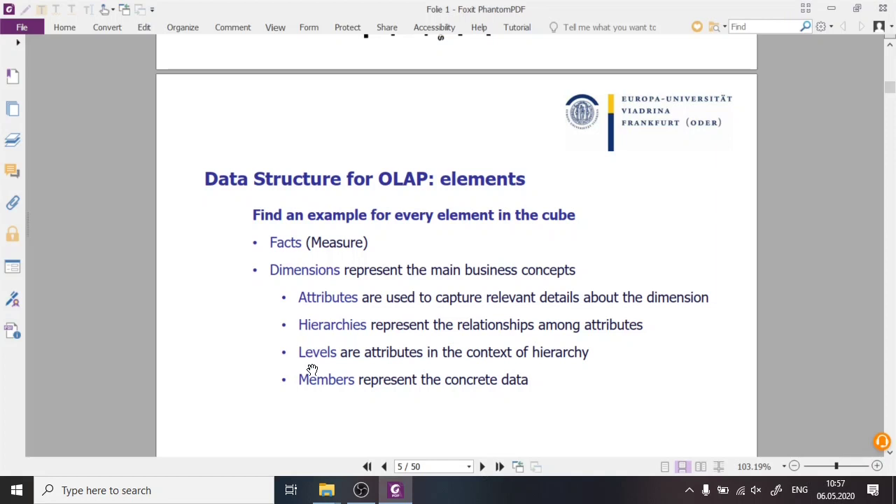
{"action": "scroll", "coordinate": [312, 369], "scroll_direction": "up", "scroll_amount": 5}
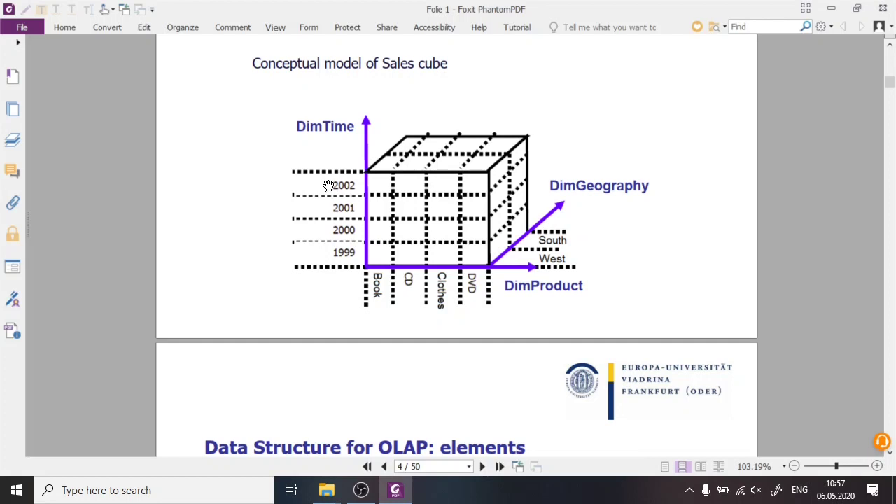
{"action": "scroll", "coordinate": [339, 185], "scroll_direction": "down", "scroll_amount": 5}
{"action": "scroll", "coordinate": [336, 181], "scroll_direction": "up", "scroll_amount": 2}
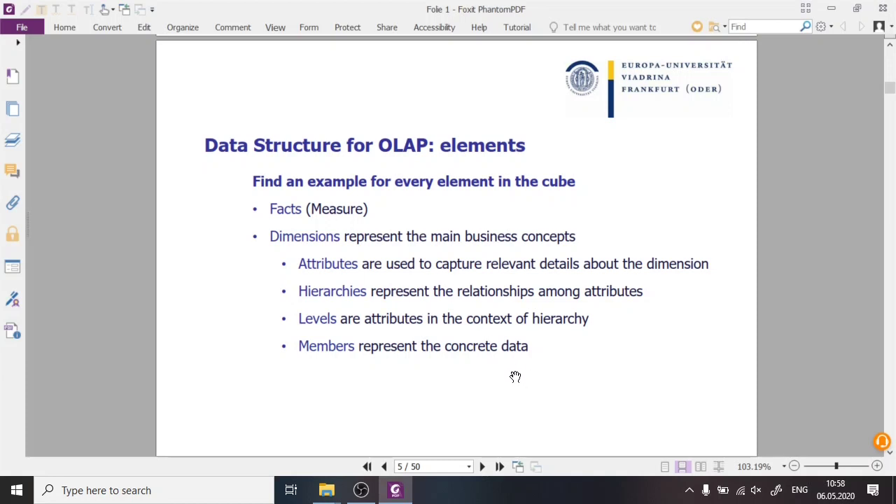
{"action": "scroll", "coordinate": [515, 376], "scroll_direction": "up", "scroll_amount": 5}
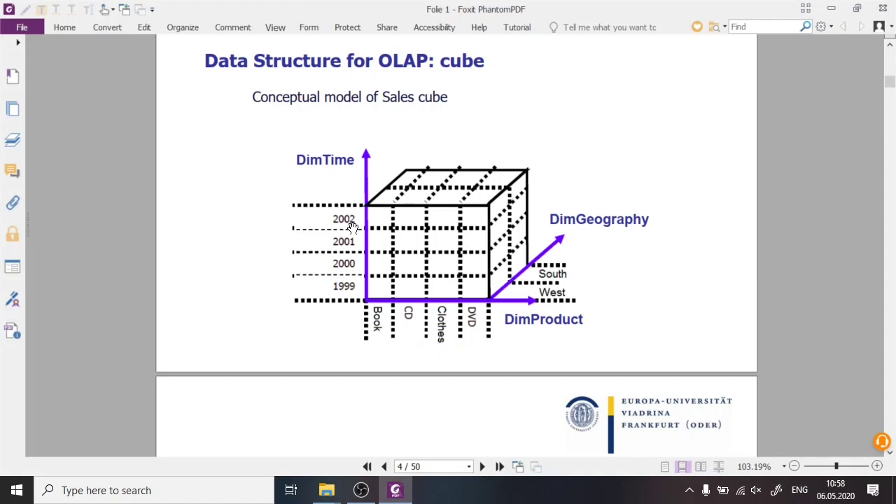
{"action": "scroll", "coordinate": [352, 227], "scroll_direction": "down", "scroll_amount": 5}
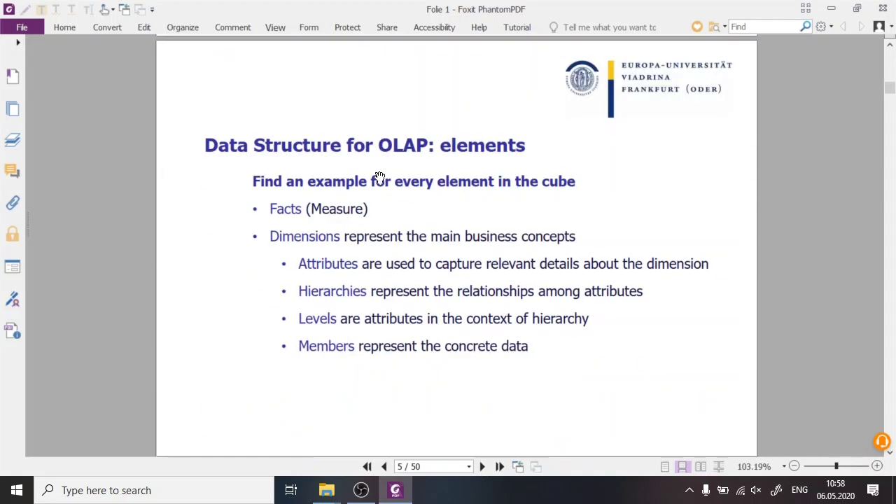
{"action": "scroll", "coordinate": [378, 175], "scroll_direction": "down", "scroll_amount": 5}
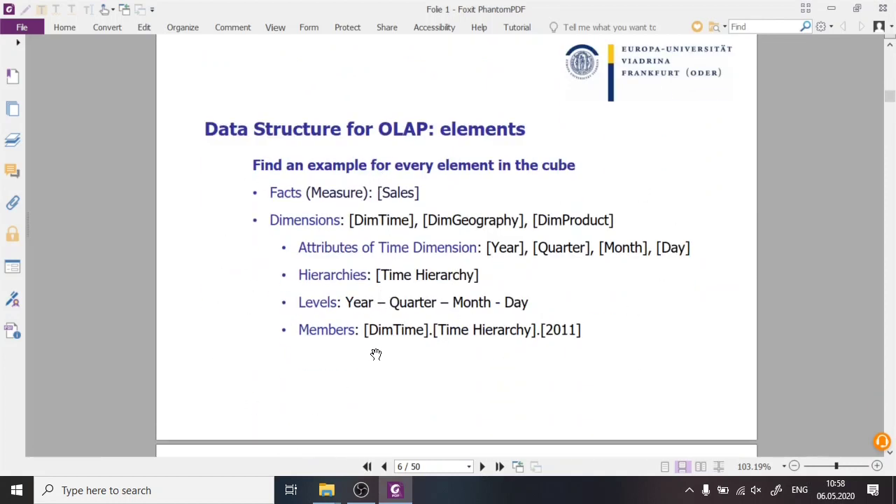
- Read the slides on OLAP database options, MS SQL Analysis Services functions and the client/server principle
{"action": "scroll", "coordinate": [376, 354], "scroll_direction": "down", "scroll_amount": 5}
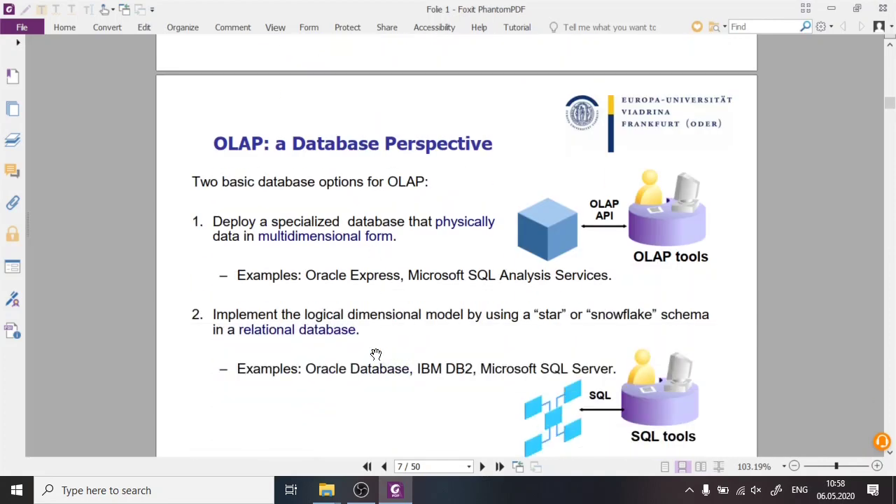
{"action": "scroll", "coordinate": [375, 354], "scroll_direction": "down", "scroll_amount": 1}
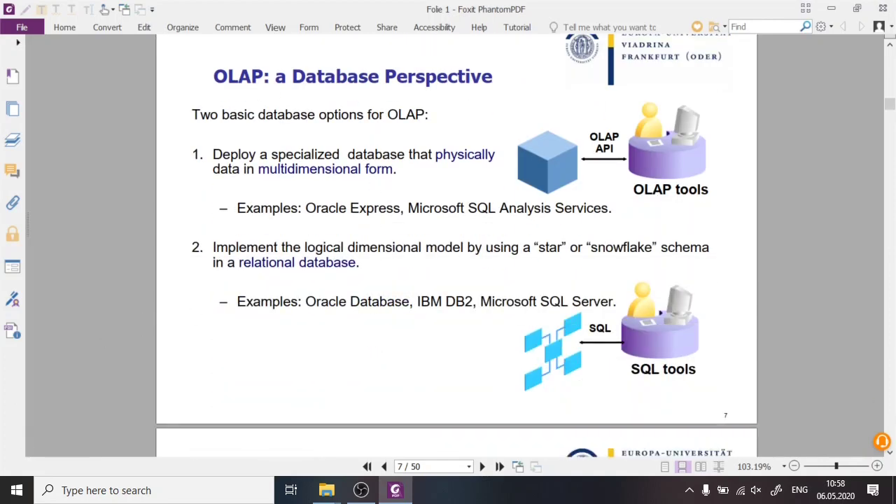
{"action": "key", "text": "alt+Tab"}
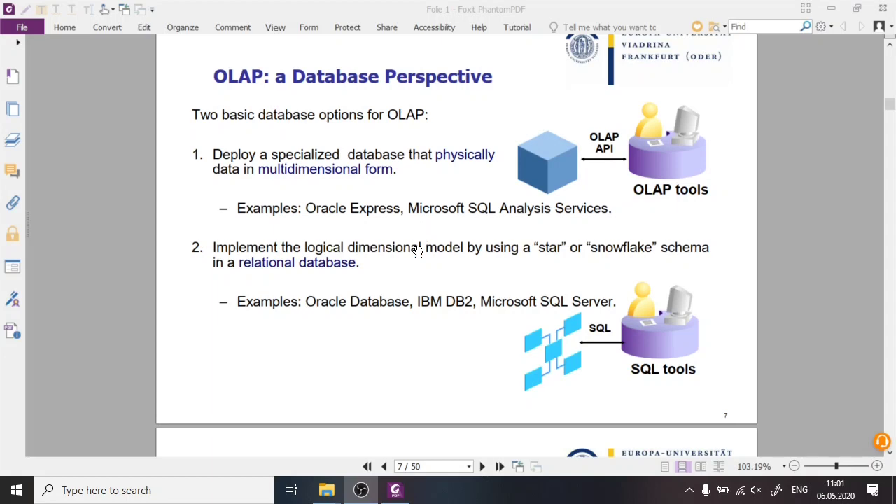
{"action": "scroll", "coordinate": [403, 240], "scroll_direction": "down", "scroll_amount": 1}
{"action": "scroll", "coordinate": [404, 240], "scroll_direction": "down", "scroll_amount": 20}
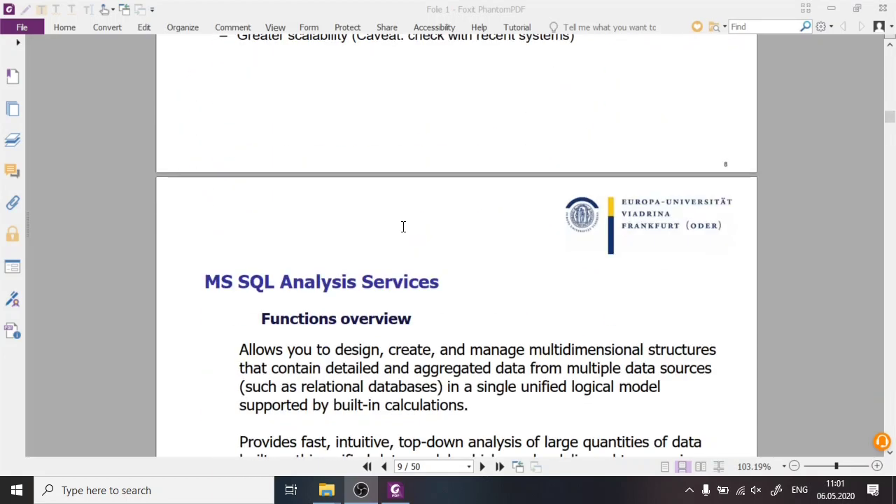
{"action": "scroll", "coordinate": [404, 223], "scroll_direction": "down", "scroll_amount": 5}
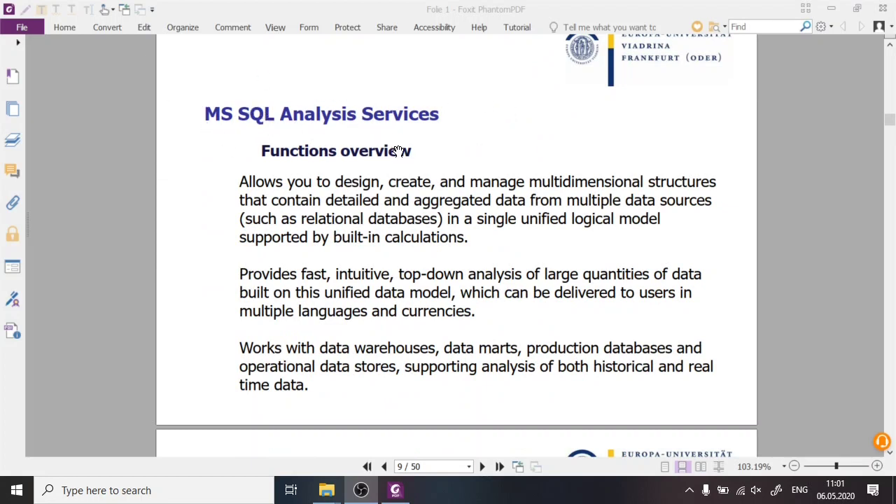
{"action": "scroll", "coordinate": [455, 180], "scroll_direction": "down", "scroll_amount": 5}
{"action": "scroll", "coordinate": [417, 194], "scroll_direction": "up", "scroll_amount": 5}
{"action": "scroll", "coordinate": [417, 194], "scroll_direction": "down", "scroll_amount": 5}
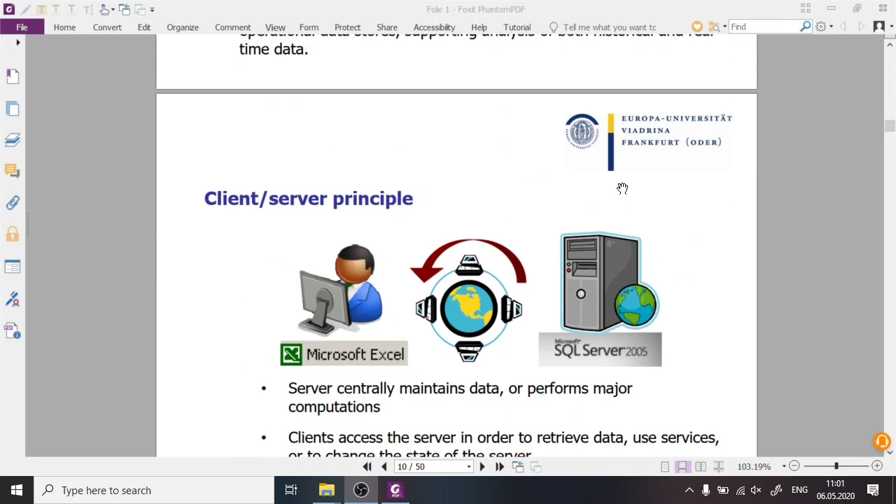
{"action": "scroll", "coordinate": [629, 194], "scroll_direction": "down", "scroll_amount": 1}
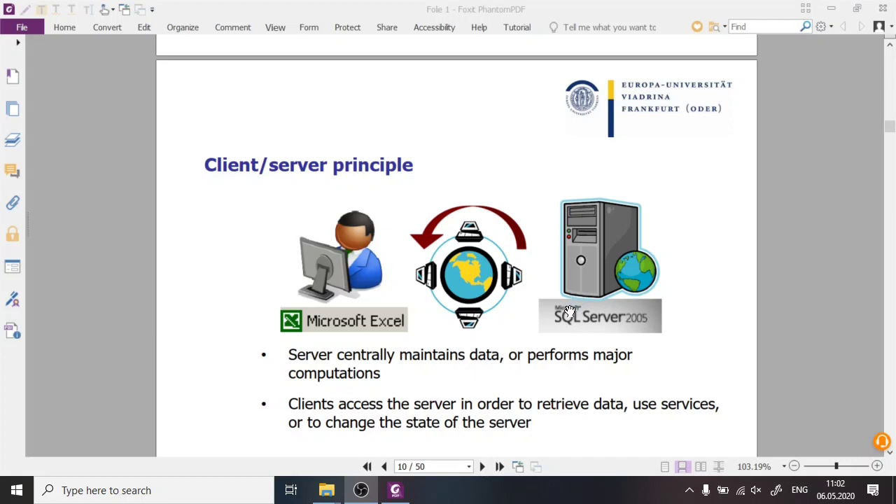
- Read MOLAP exercise 1 and its instructions for connecting to SuperCube.cub and creating a PivotTable
{"action": "scroll", "coordinate": [569, 313], "scroll_direction": "down", "scroll_amount": 6}
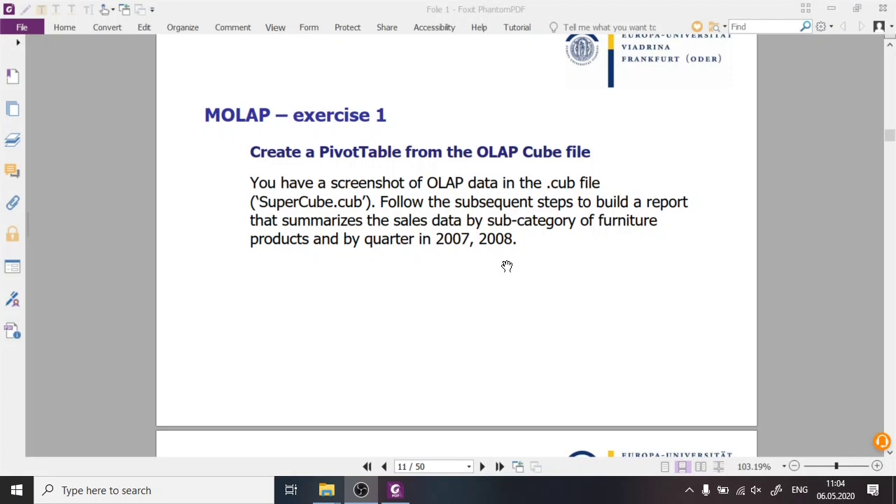
{"action": "scroll", "coordinate": [506, 266], "scroll_direction": "down", "scroll_amount": 6}
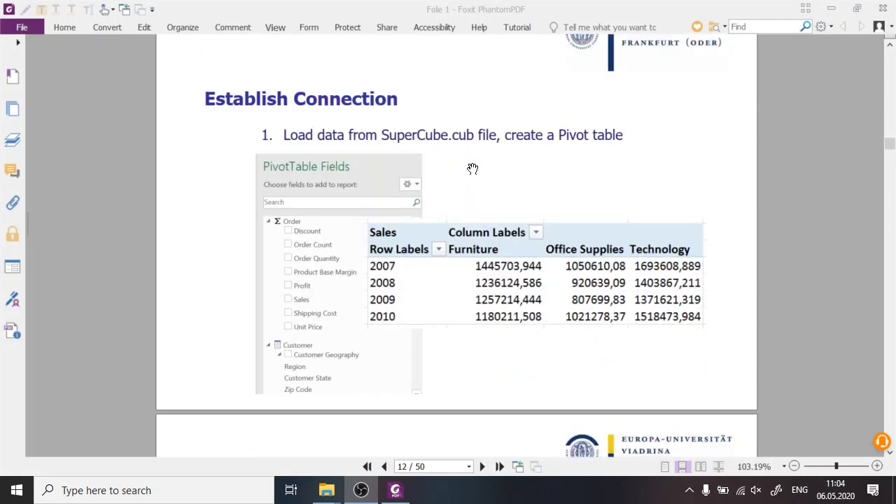
{"action": "scroll", "coordinate": [485, 170], "scroll_direction": "down", "scroll_amount": 6}
{"action": "scroll", "coordinate": [488, 170], "scroll_direction": "down", "scroll_amount": 1}
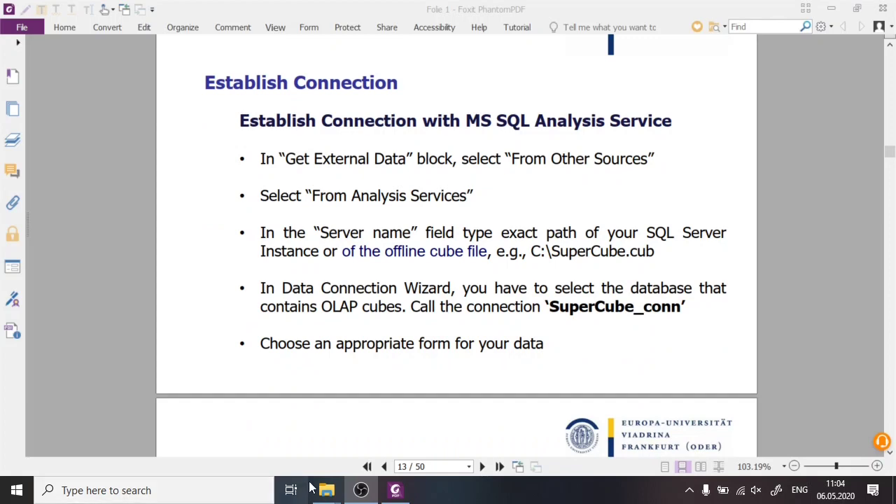
- Switch to the tutorial folder 4 in File Explorer and select the SuperCube.cub file
{"action": "mouse_move", "coordinate": [326, 490]}
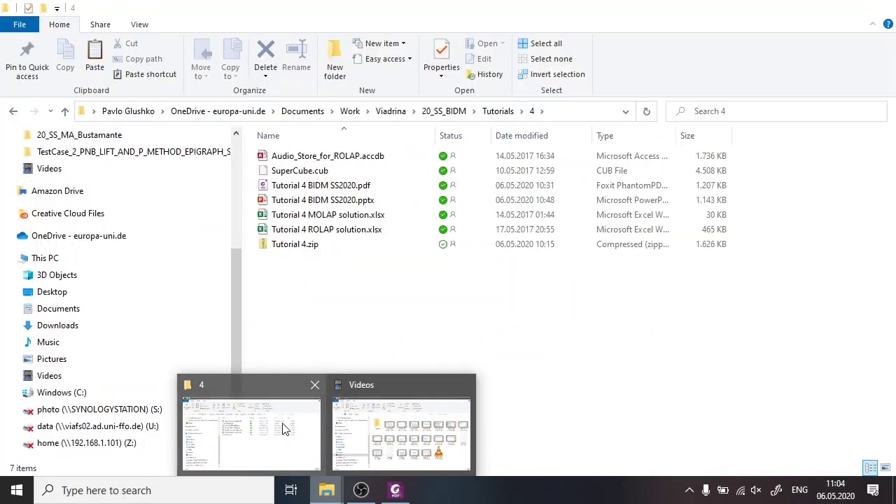
{"action": "left_click", "coordinate": [297, 438]}
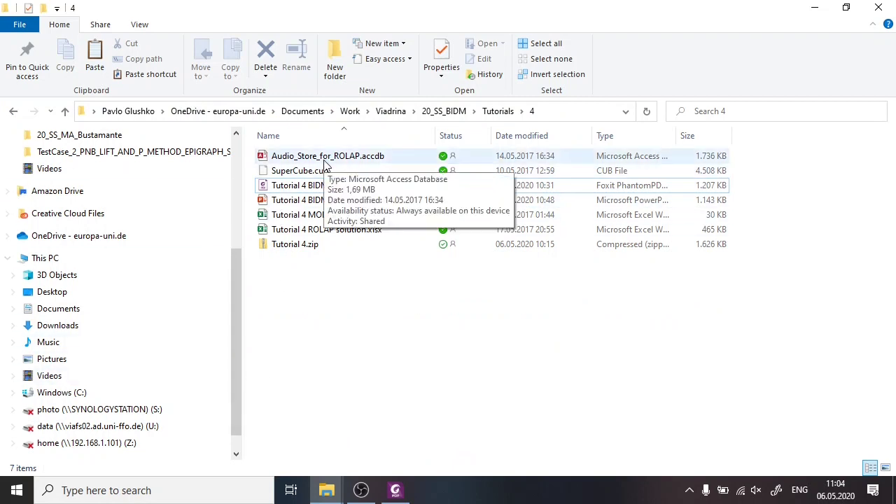
{"action": "left_click", "coordinate": [324, 160]}
{"action": "left_click", "coordinate": [334, 173]}
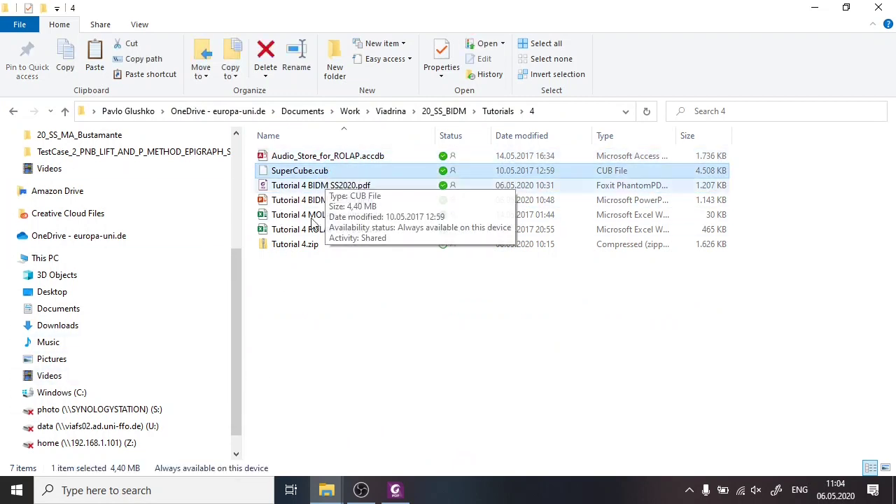
- Create a new Microsoft Excel worksheet file in the tutorial folder 4 and name it tutorial_4.xlsx
{"action": "left_click", "coordinate": [330, 324]}
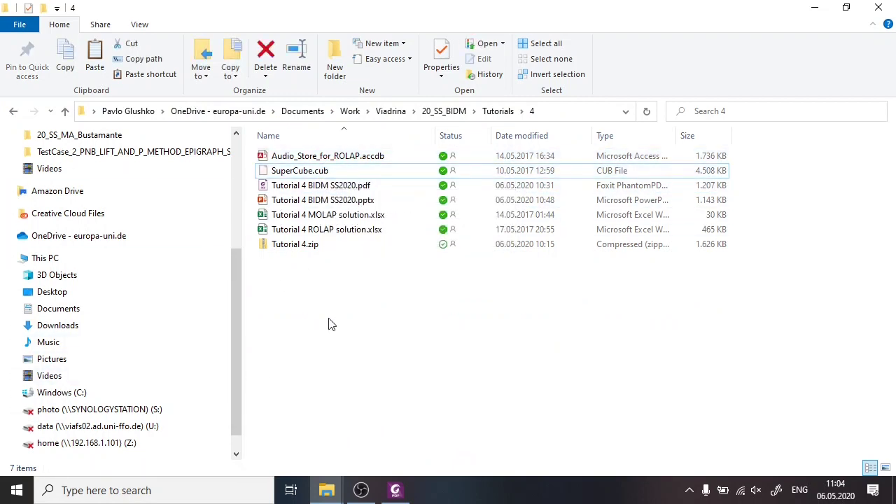
{"action": "right_click", "coordinate": [309, 284]}
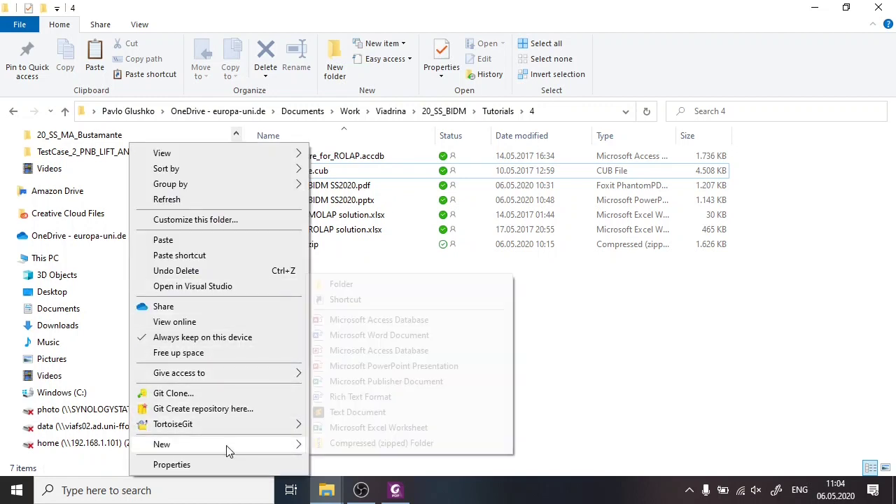
{"action": "mouse_move", "coordinate": [226, 446]}
{"action": "left_click", "coordinate": [369, 428]}
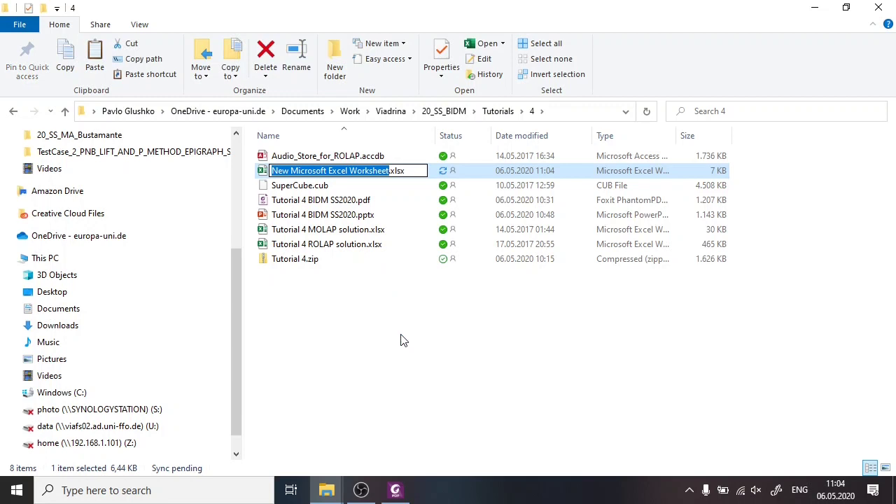
{"action": "type", "text": "tutoria"}
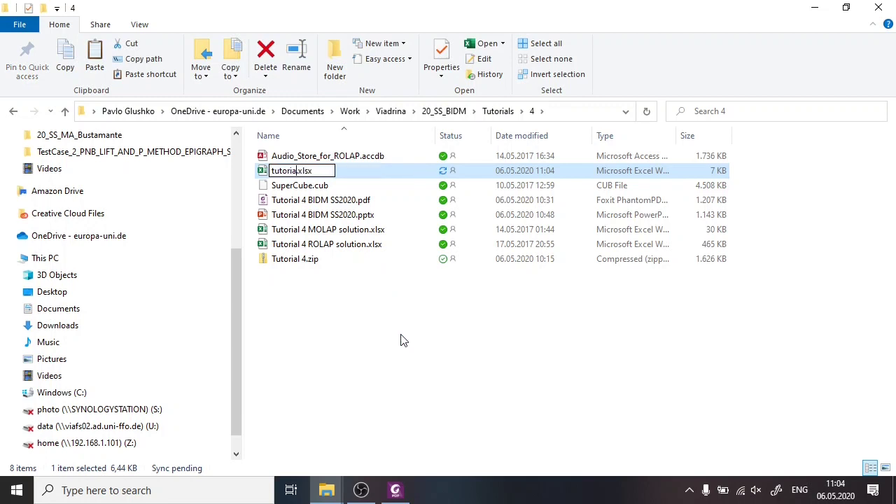
{"action": "type", "text": "l_4"}
{"action": "key", "text": "Return"}
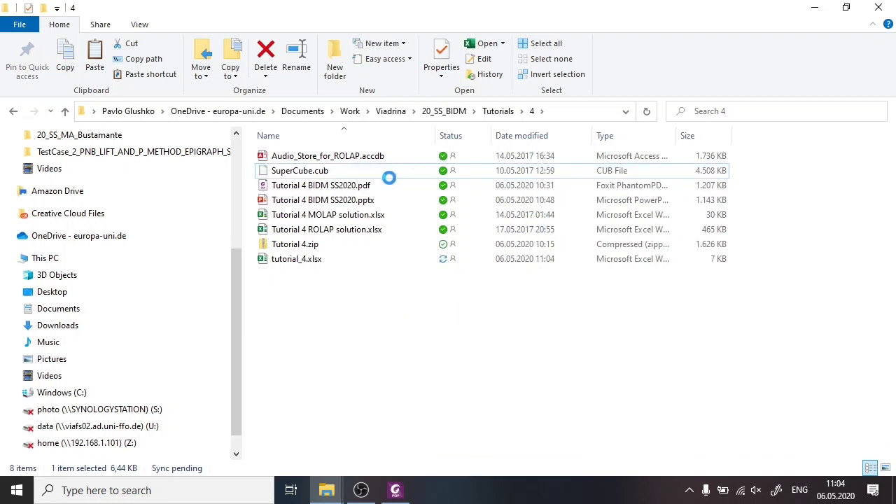
- Open the tutorial_4.xlsx workbook in Excel and bring its window to the front at full screen
{"action": "left_click", "coordinate": [314, 258]}
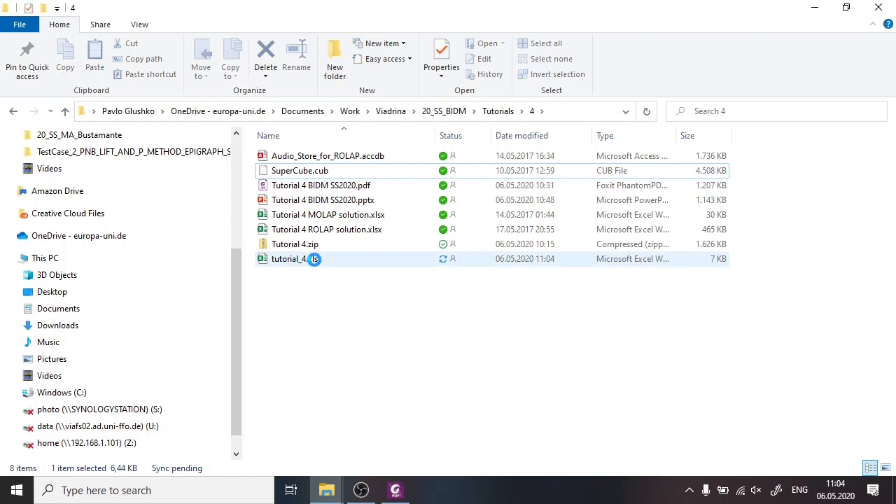
{"action": "left_click", "coordinate": [324, 260]}
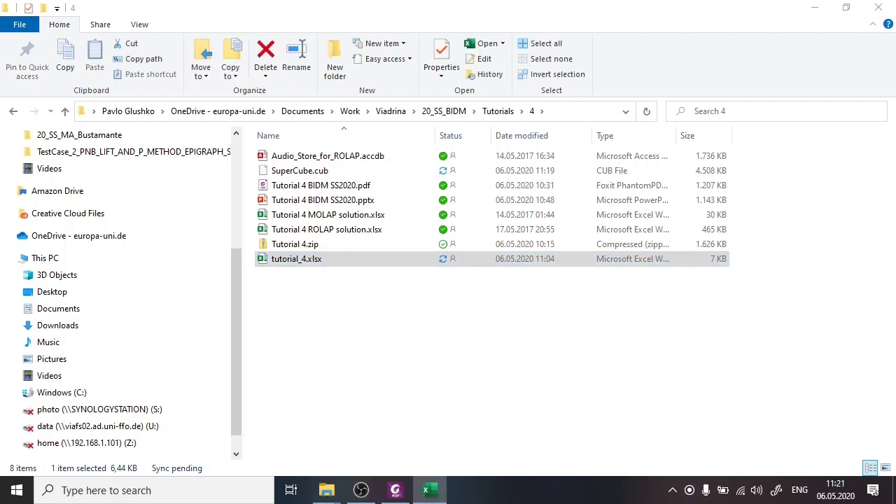
{"action": "left_click", "coordinate": [429, 490]}
{"action": "left_click_drag", "start_coordinate": [230, 375], "coordinate": [546, 6]}
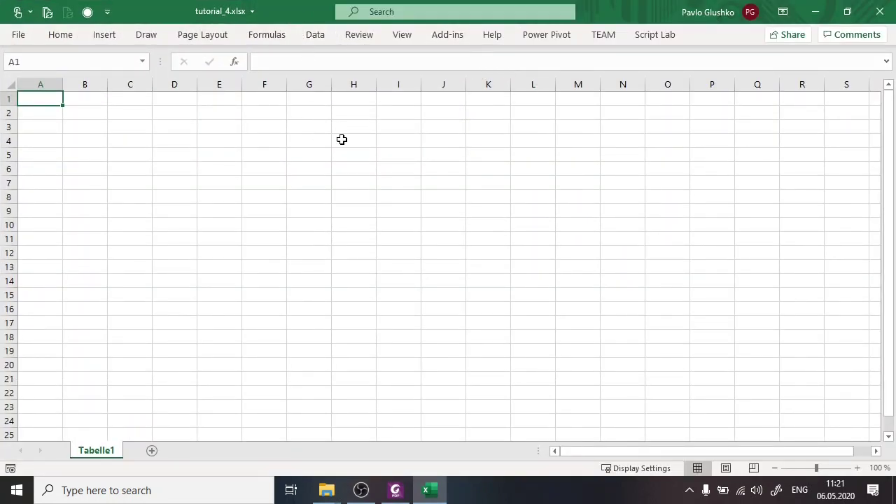
{"action": "left_click", "coordinate": [324, 35]}
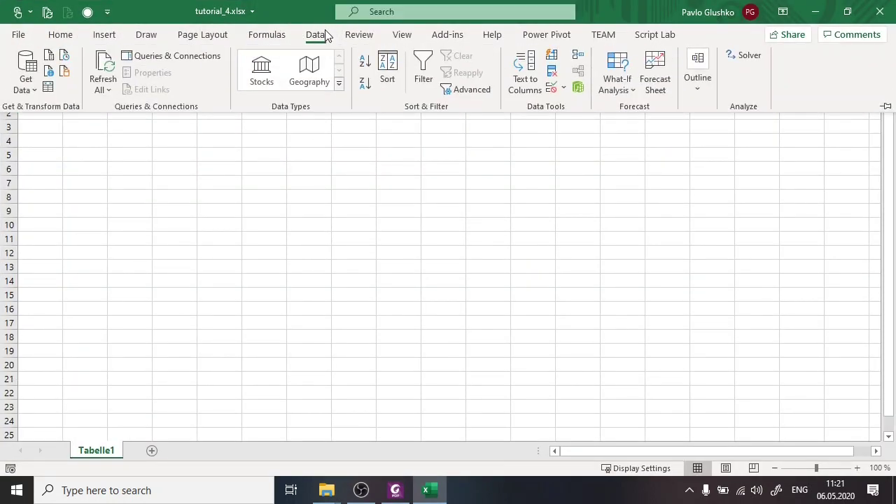
{"action": "left_click", "coordinate": [26, 73]}
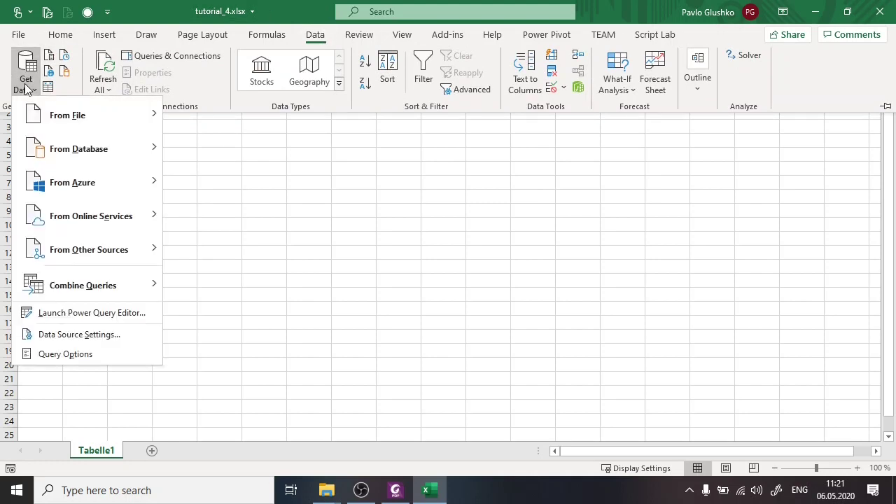
{"action": "mouse_move", "coordinate": [111, 148]}
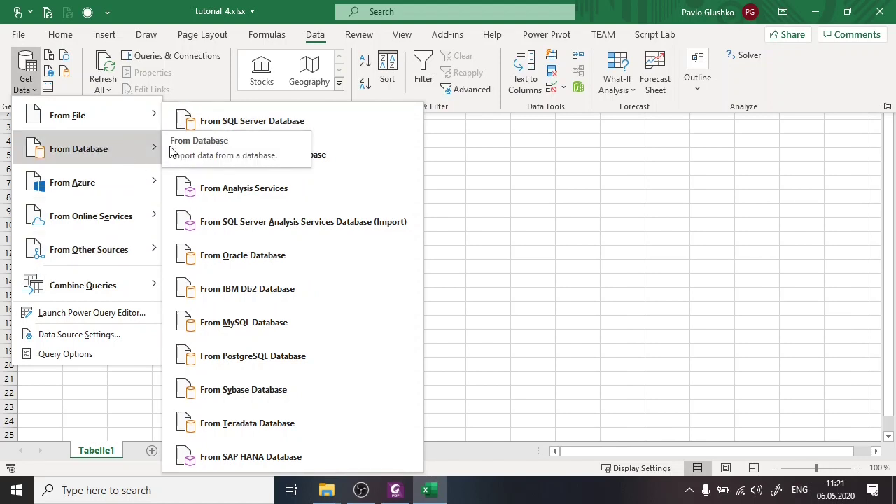
{"action": "left_click", "coordinate": [371, 209]}
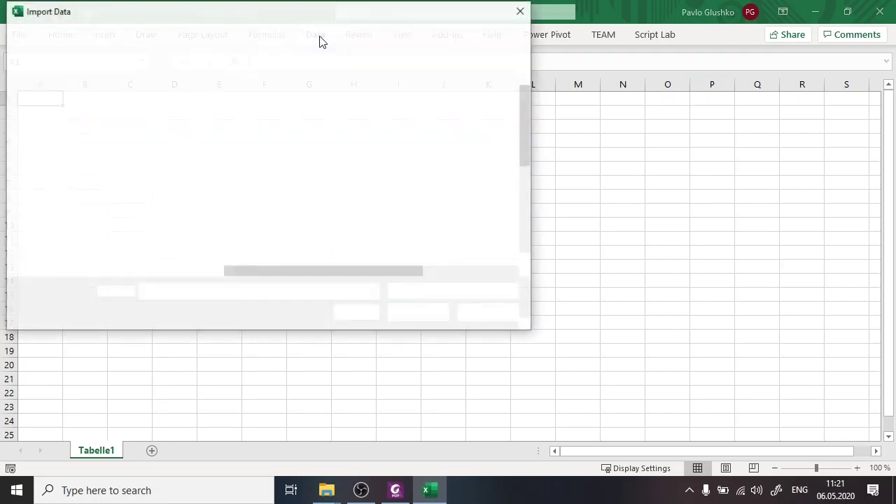
{"action": "left_click", "coordinate": [522, 13]}
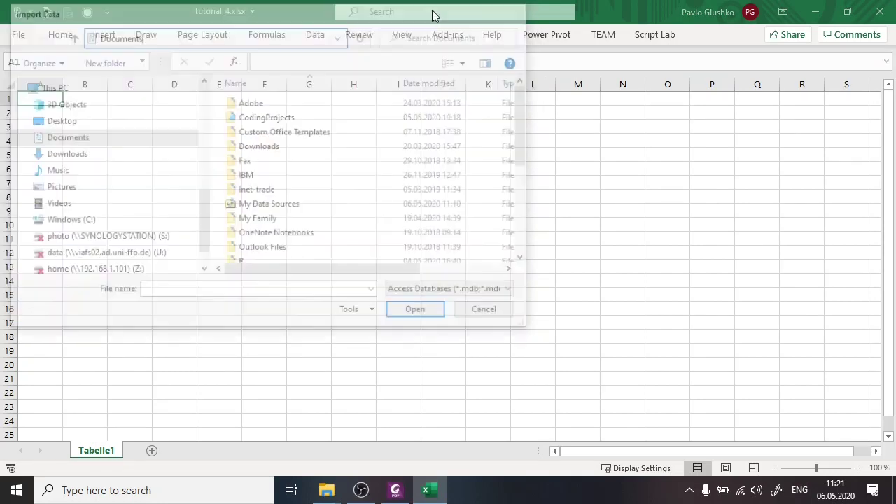
- Start a new external data connection from Analysis Services in the empty workbook
{"action": "left_click", "coordinate": [315, 34]}
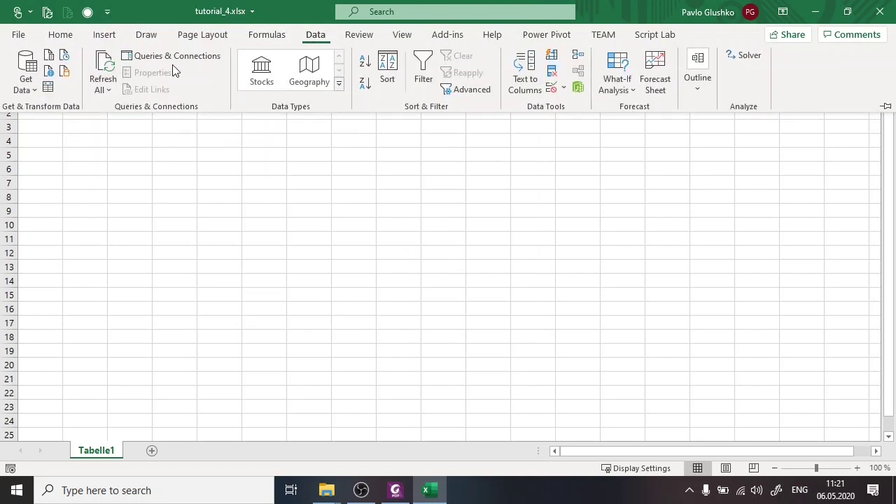
{"action": "left_click", "coordinate": [25, 82]}
{"action": "mouse_move", "coordinate": [76, 154]}
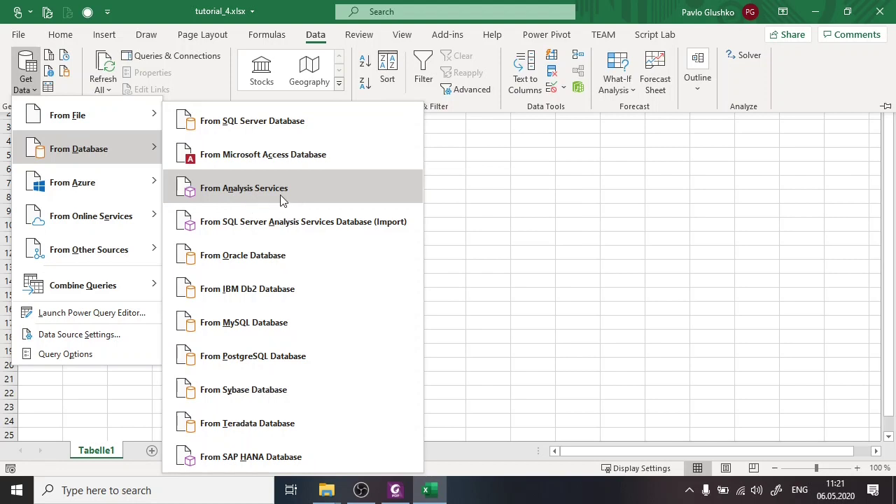
{"action": "left_click", "coordinate": [331, 194]}
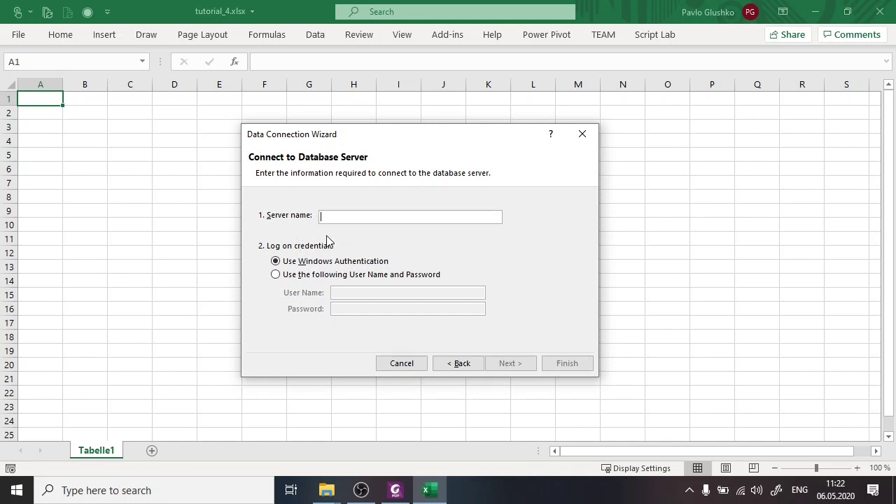
- Set the server name to the tutorial folder's copied path followed by \SuperCube.cub and choose the SuperCube cube for the connection
{"action": "left_click", "coordinate": [326, 493]}
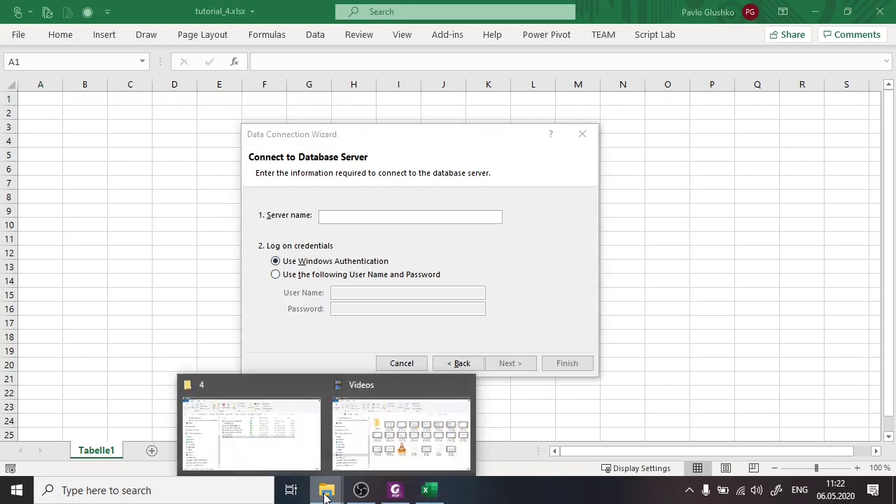
{"action": "left_click", "coordinate": [287, 448]}
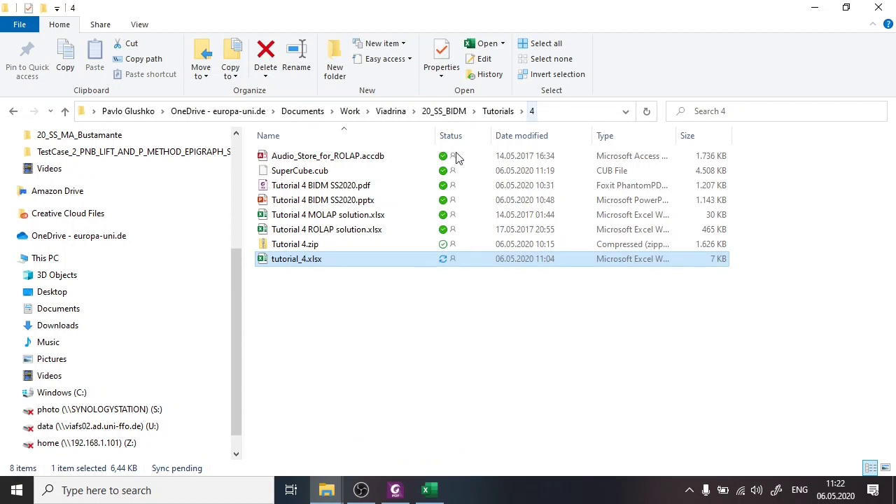
{"action": "left_click", "coordinate": [572, 110]}
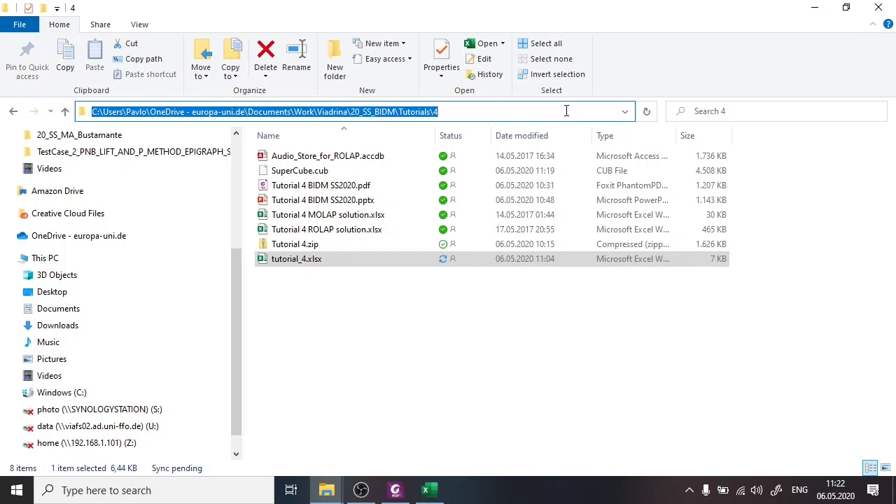
{"action": "left_click", "coordinate": [434, 491]}
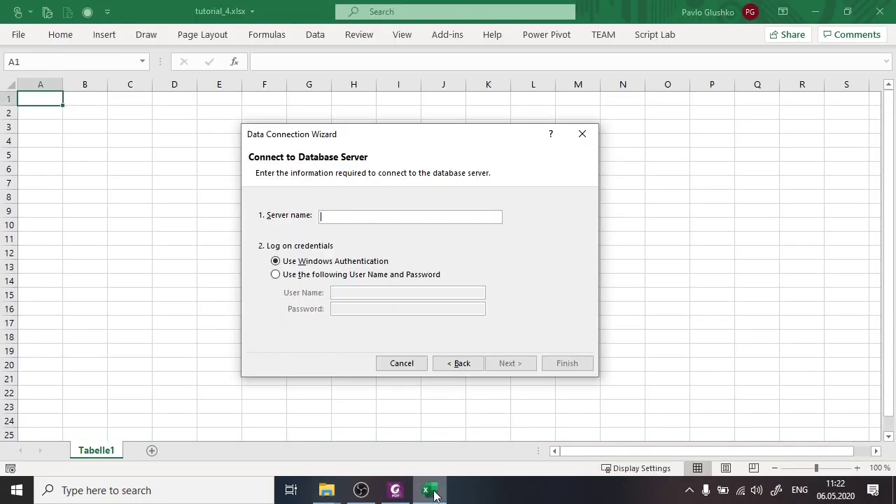
{"action": "key", "text": "ctrl+v"}
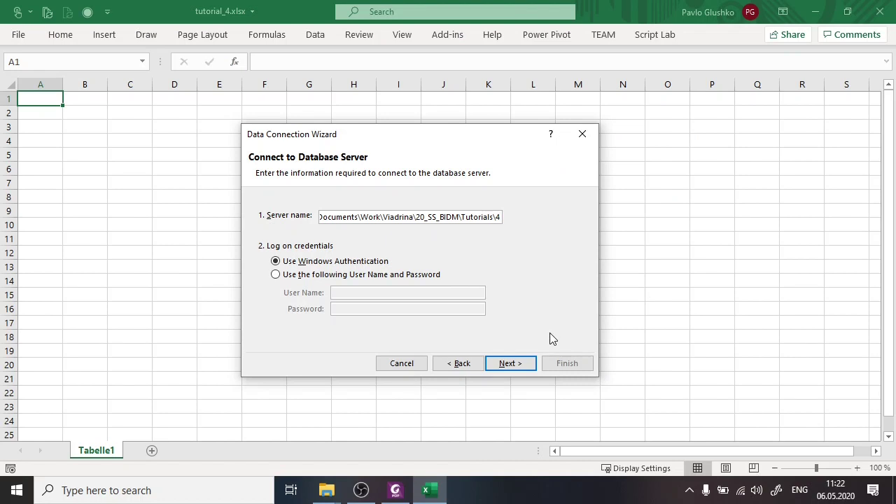
{"action": "type", "text": "\\"}
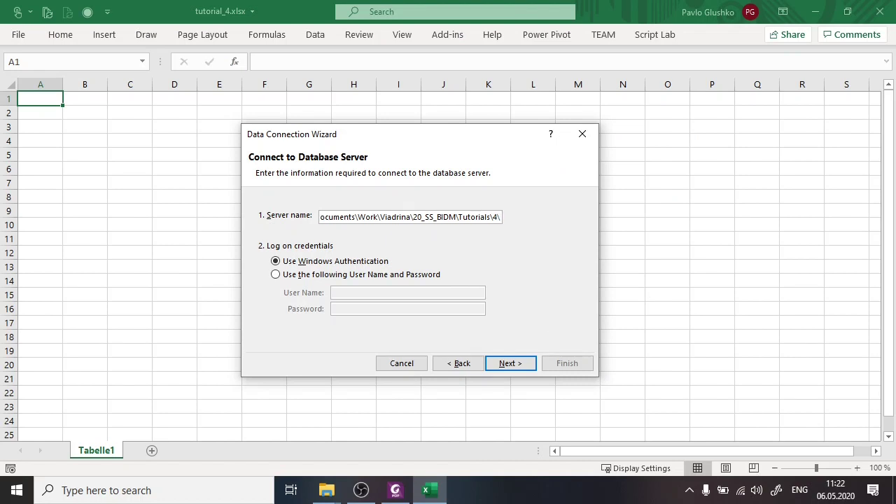
{"action": "type", "text": "S"}
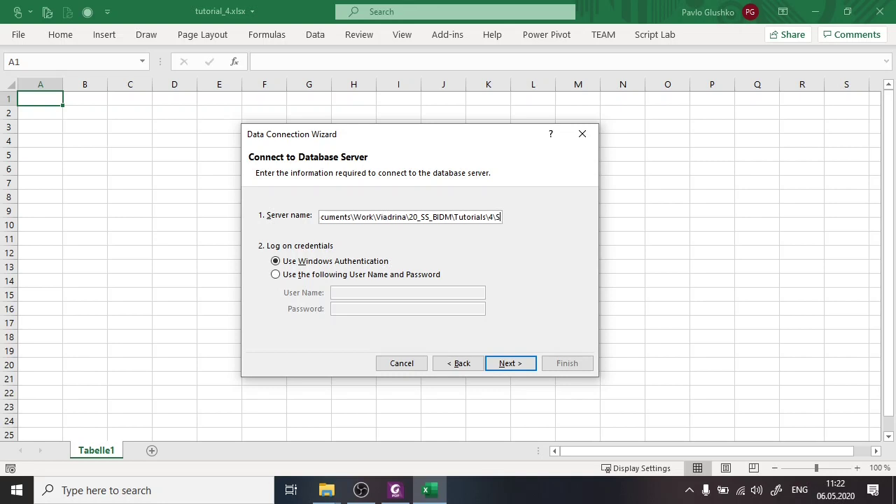
{"action": "type", "text": "uperCube.cub"}
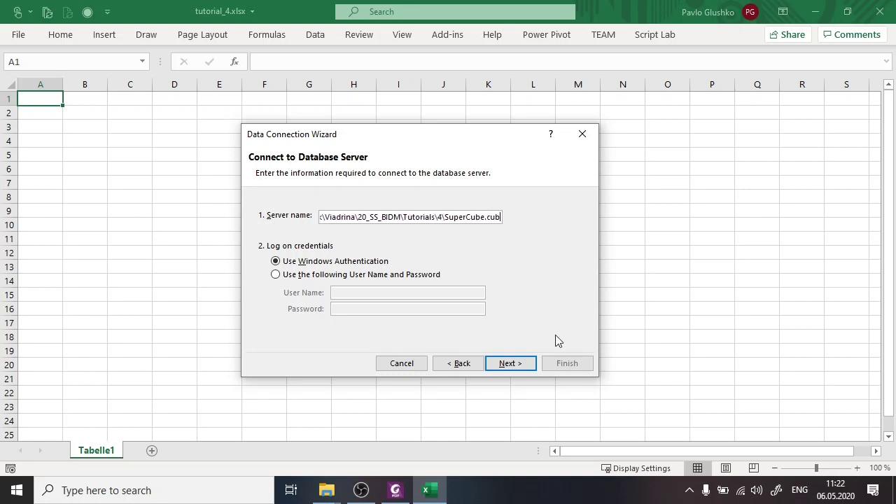
{"action": "left_click", "coordinate": [508, 364]}
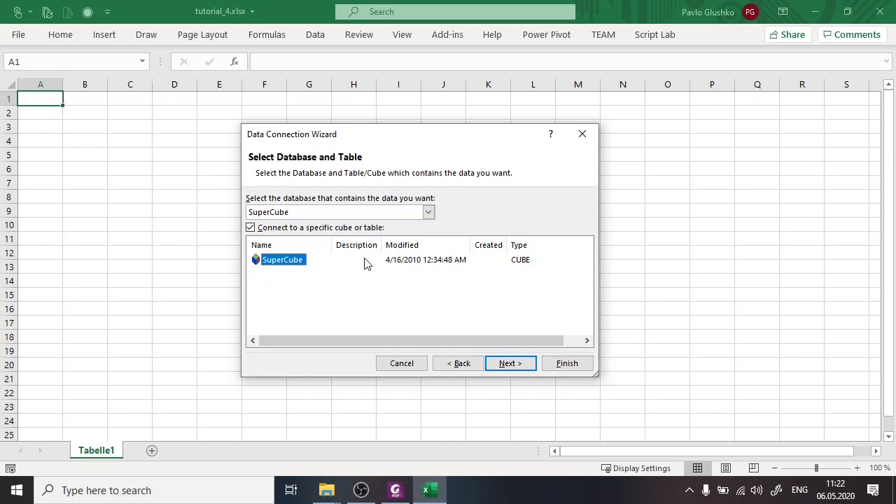
{"action": "left_click", "coordinate": [509, 363]}
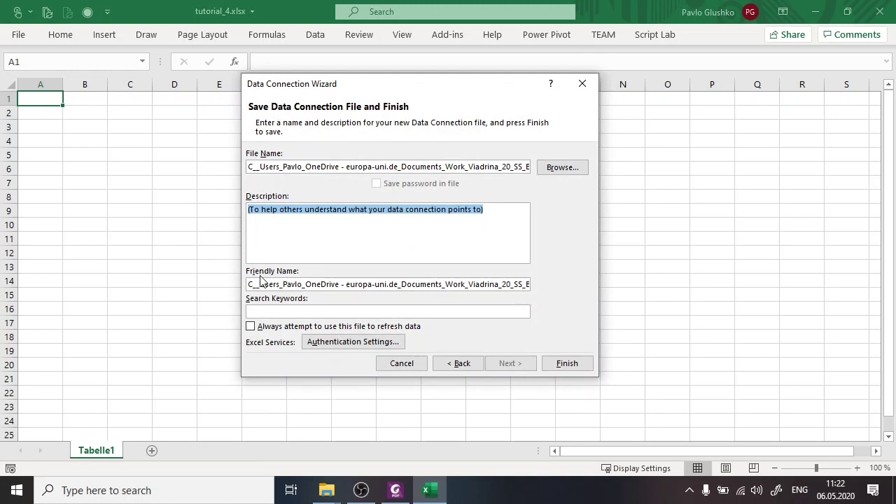
- Look up the required connection name on the tutorial's Establish Connection slide and set the friendly name to SuperCube_conn
{"action": "left_click_drag", "start_coordinate": [249, 282], "coordinate": [590, 291]}
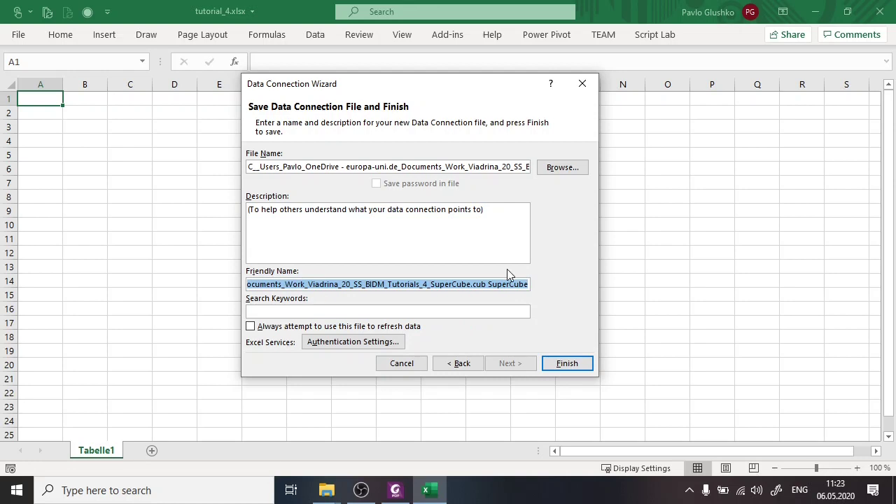
{"action": "left_click", "coordinate": [490, 284]}
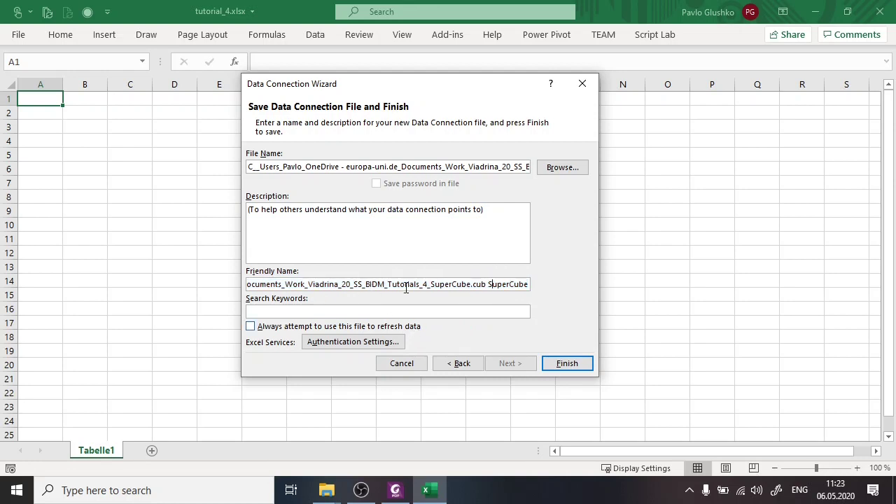
{"action": "key", "text": "ctrl+a"}
{"action": "key", "text": "BackSpace"}
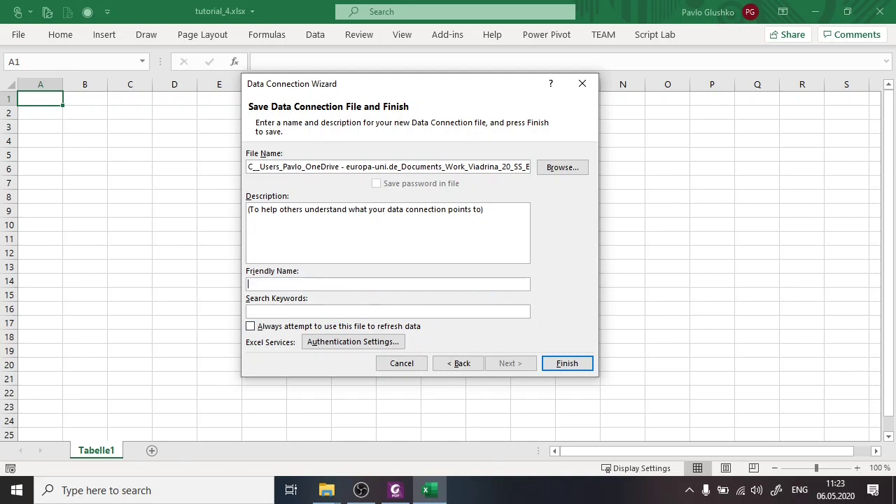
{"action": "left_click", "coordinate": [395, 490]}
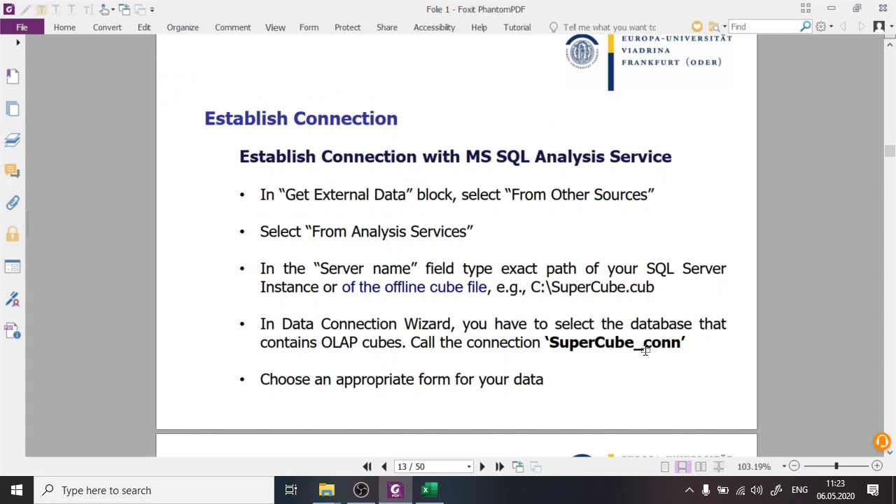
{"action": "key", "text": "alt+Tab"}
{"action": "left_click", "coordinate": [302, 287]}
{"action": "type", "text": "SuperCube_conn"}
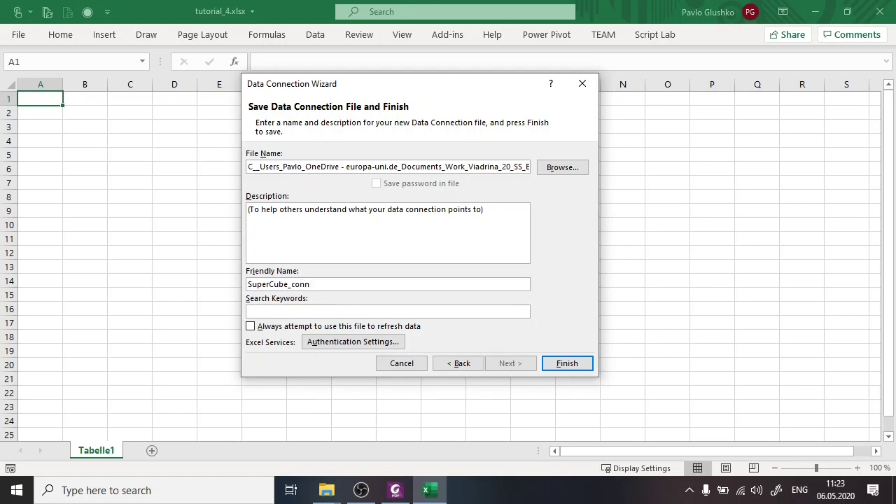
- Save the data connection, replacing the existing connection file, and import the data as a PivotTable Report into the existing worksheet at =$A$1
{"action": "left_click", "coordinate": [571, 363]}
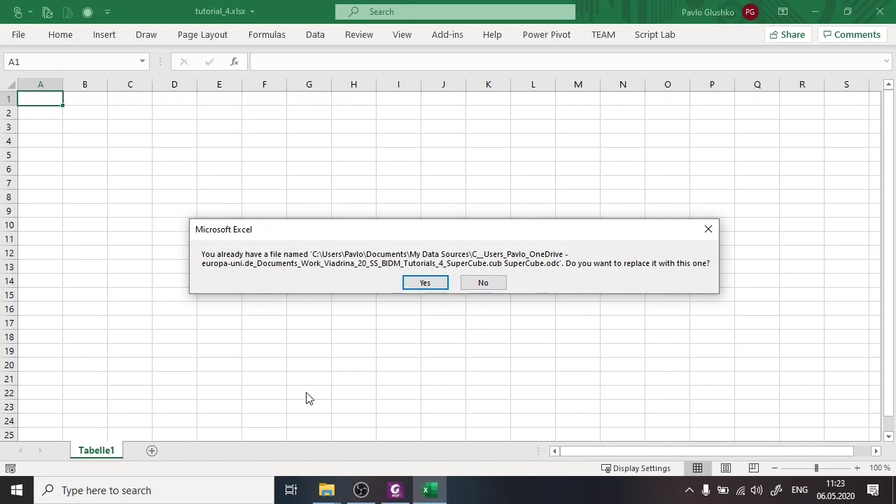
{"action": "left_click", "coordinate": [419, 282]}
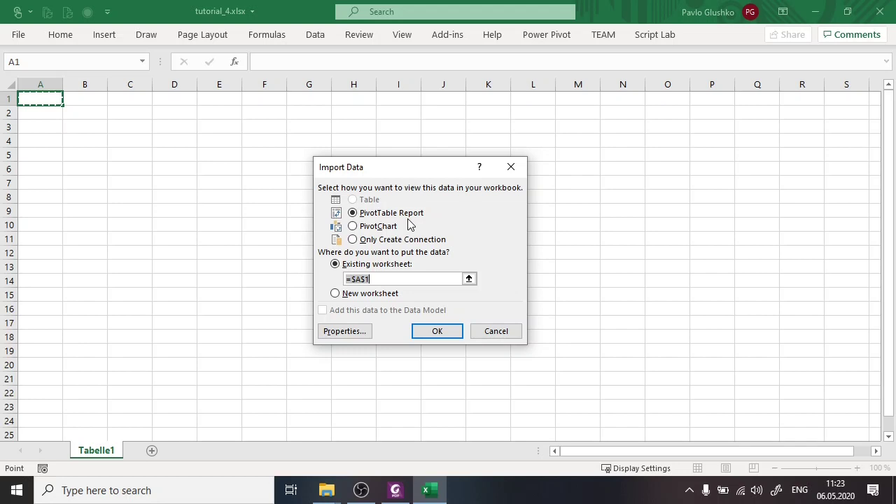
{"action": "left_click", "coordinate": [447, 334]}
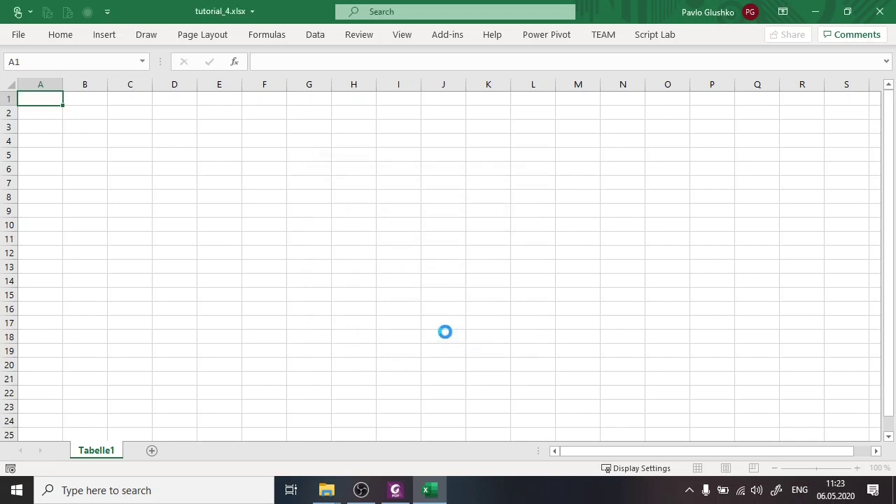
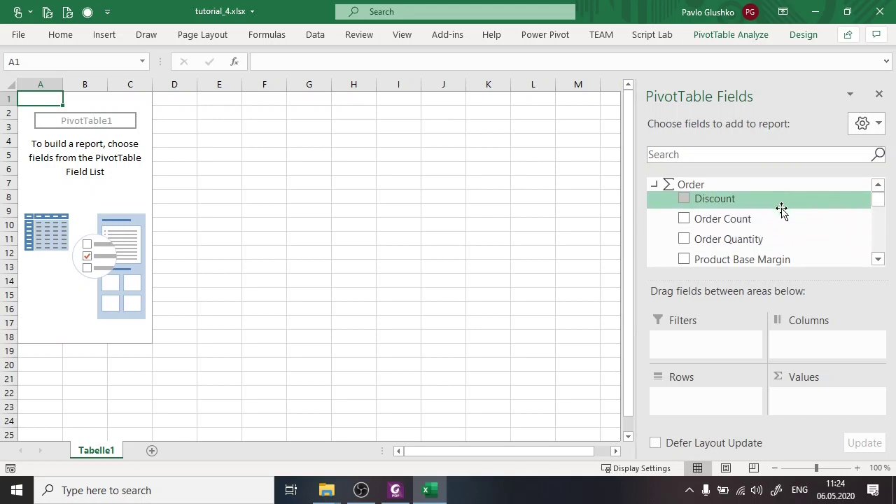
- Look through the measures listed under the Order measure group in the PivotTable field list
{"action": "left_click", "coordinate": [879, 260]}
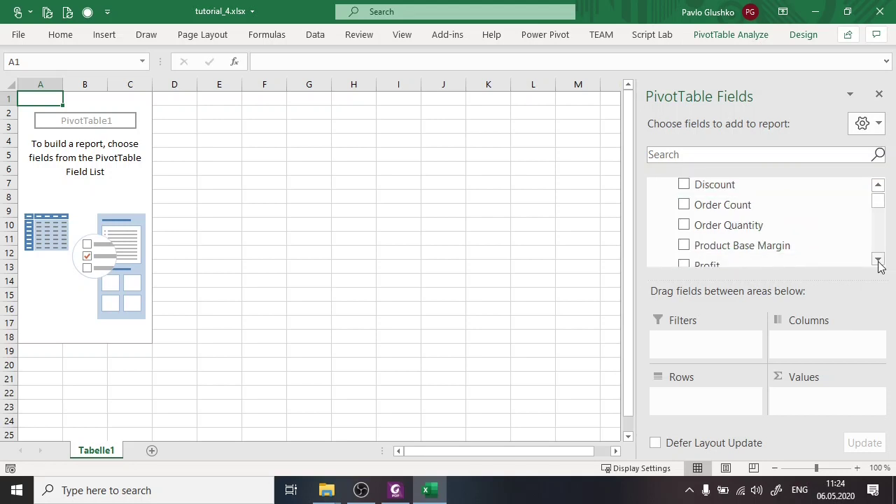
{"action": "left_click", "coordinate": [879, 260]}
{"action": "left_click", "coordinate": [879, 259]}
{"action": "left_click", "coordinate": [879, 260]}
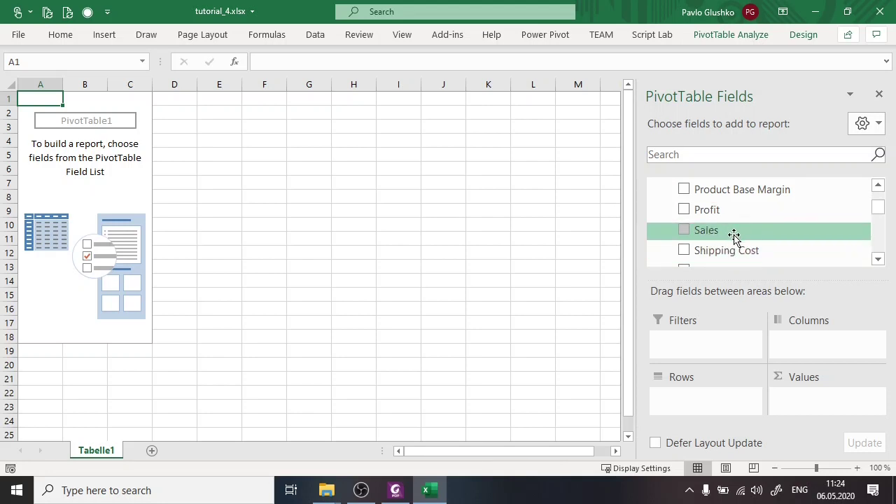
{"action": "left_click_drag", "start_coordinate": [877, 204], "coordinate": [730, 158]}
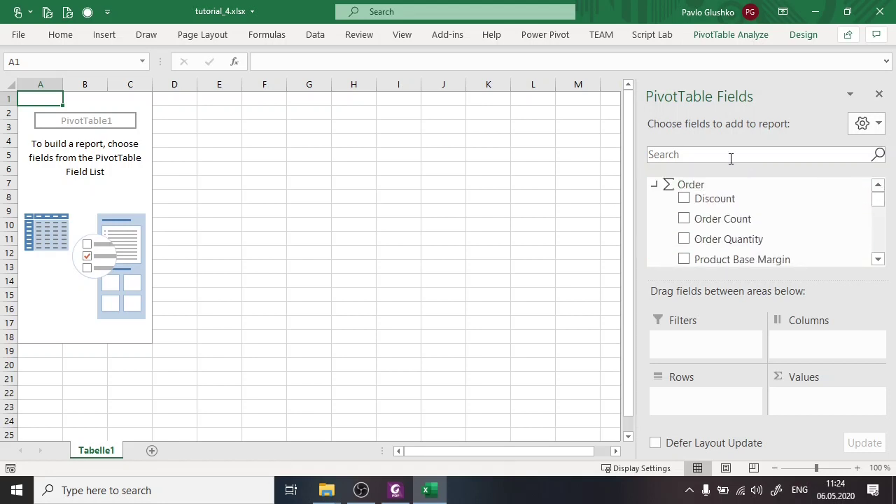
- Collapse all groups in the PivotTable field list: both Order groups, Customer, Order Date, Product and Ship Date
{"action": "left_click", "coordinate": [655, 186]}
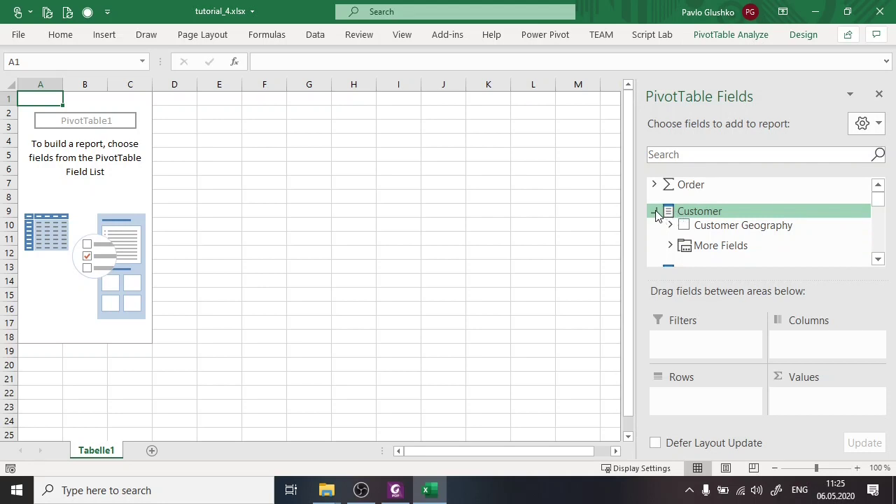
{"action": "left_click", "coordinate": [654, 211]}
{"action": "left_click", "coordinate": [653, 238]}
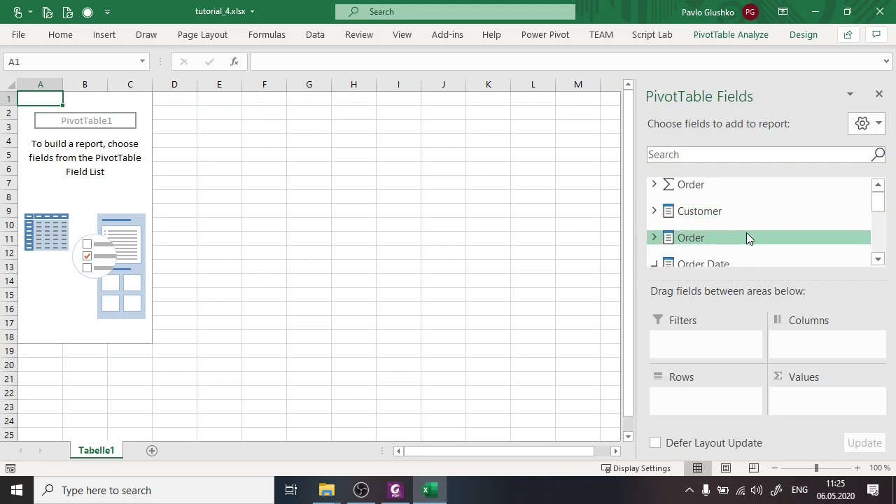
{"action": "scroll", "coordinate": [760, 235], "scroll_direction": "down", "scroll_amount": 1}
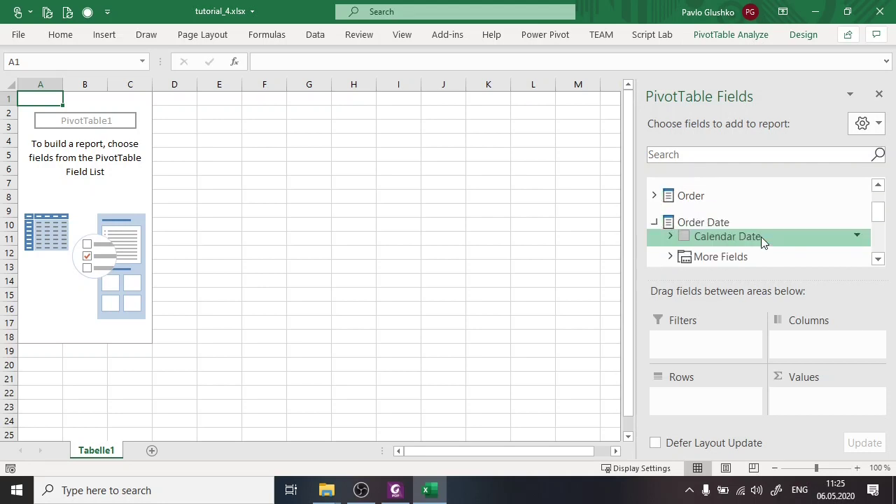
{"action": "left_click", "coordinate": [654, 222]}
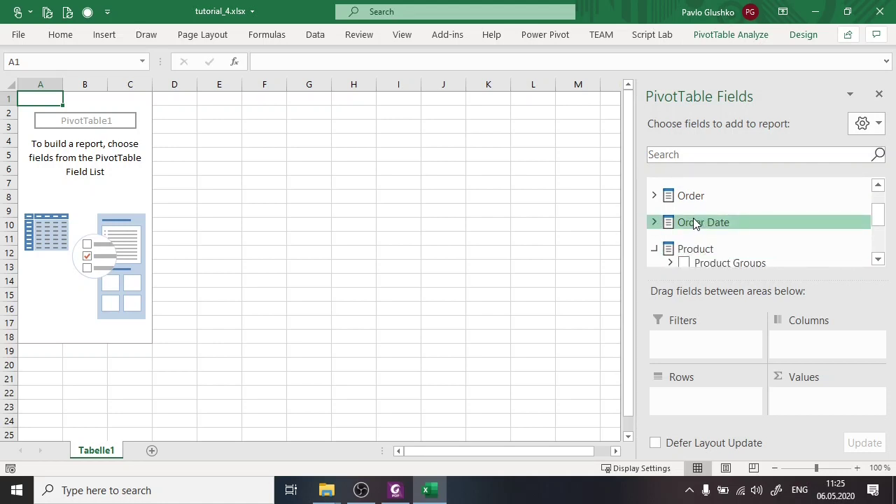
{"action": "left_click", "coordinate": [655, 252]}
{"action": "left_click", "coordinate": [877, 259]}
{"action": "left_click", "coordinate": [878, 259]}
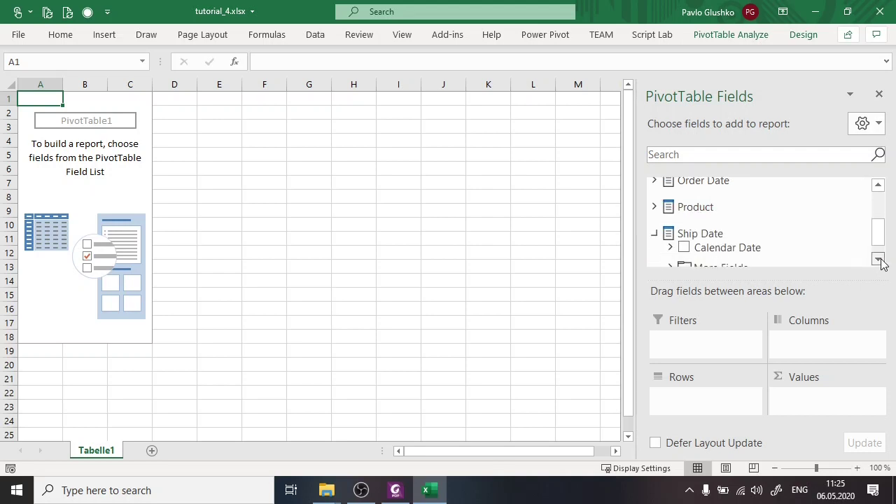
{"action": "left_click", "coordinate": [877, 259]}
{"action": "left_click", "coordinate": [654, 219]}
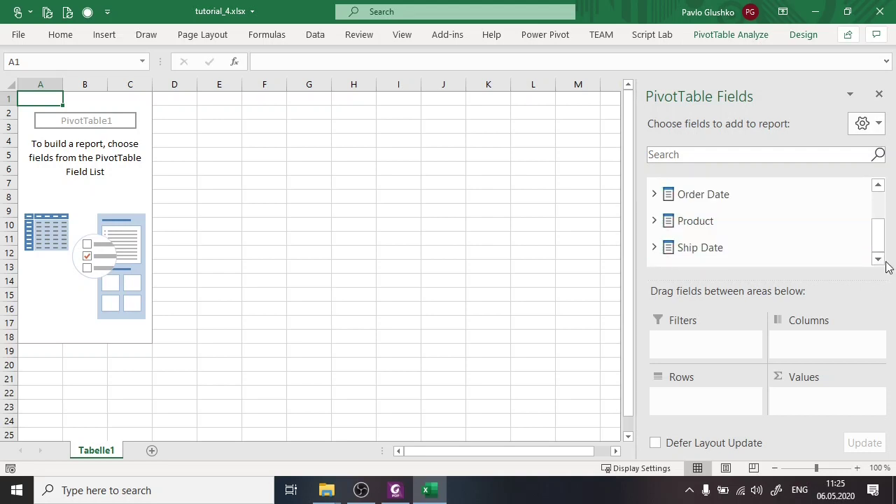
{"action": "left_click_drag", "start_coordinate": [875, 236], "coordinate": [876, 203]}
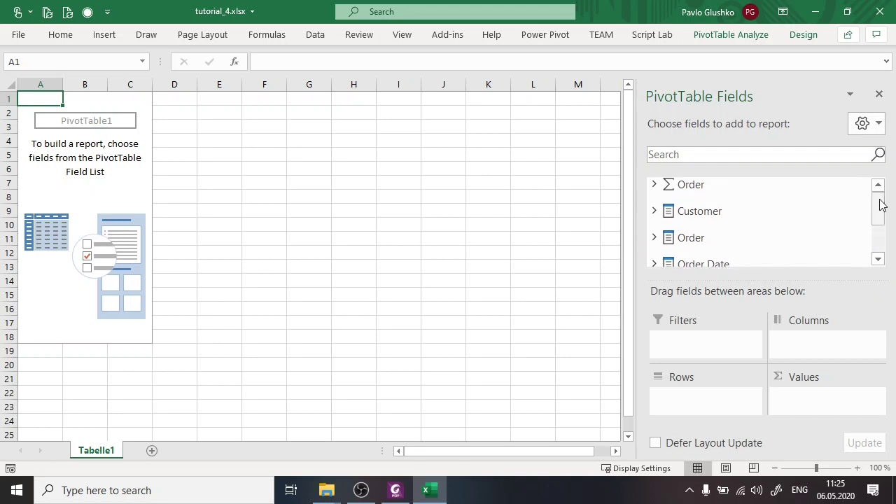
- Switch to the tutorial in Foxit PhantomPDF and find the Cube elements slide on page 18
{"action": "left_click", "coordinate": [396, 491]}
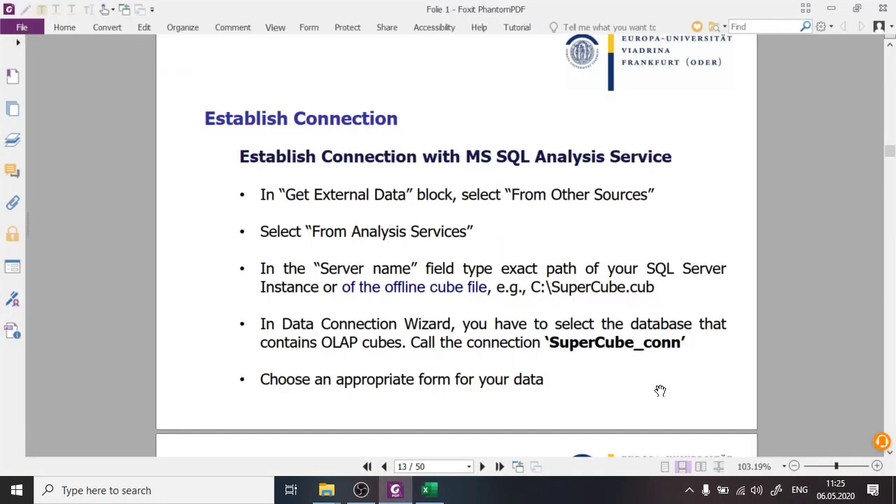
{"action": "scroll", "coordinate": [659, 390], "scroll_direction": "down", "scroll_amount": 5}
{"action": "scroll", "coordinate": [660, 390], "scroll_direction": "down", "scroll_amount": 10}
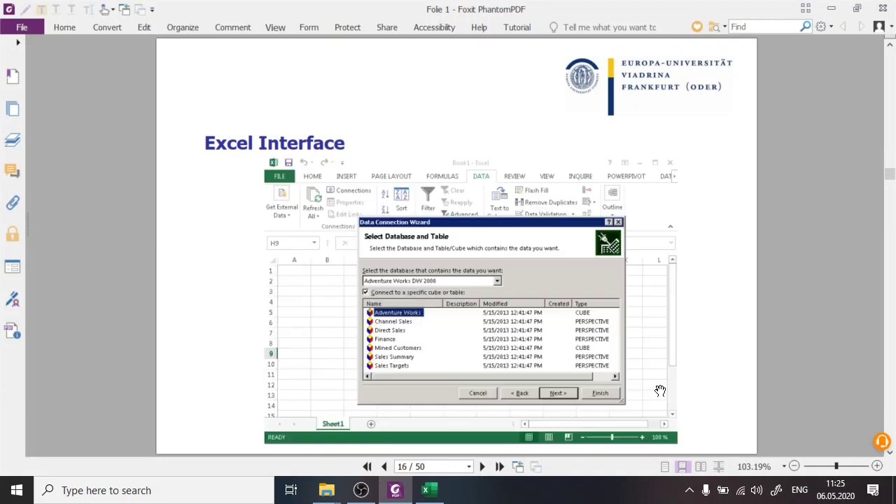
{"action": "scroll", "coordinate": [660, 390], "scroll_direction": "down", "scroll_amount": 5}
{"action": "scroll", "coordinate": [659, 391], "scroll_direction": "down", "scroll_amount": 5}
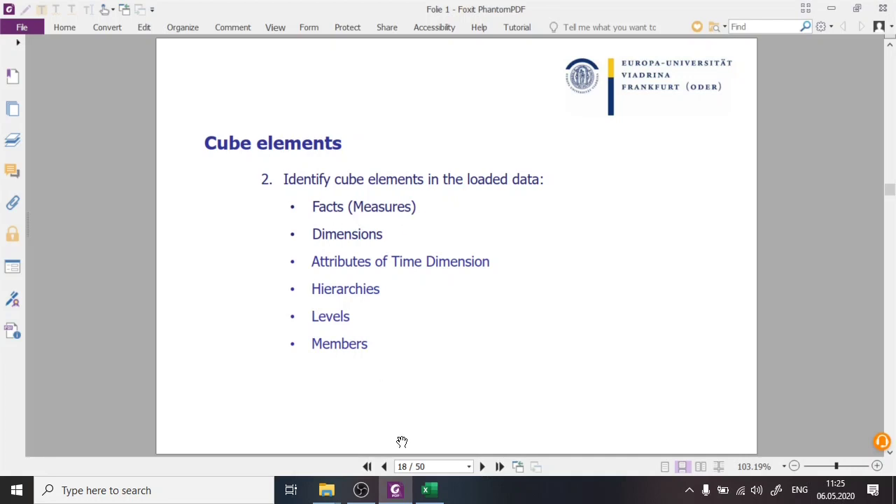
- Return to Excel and examine the facts in the Order measure group, leaving the group collapsed
{"action": "left_click", "coordinate": [427, 490]}
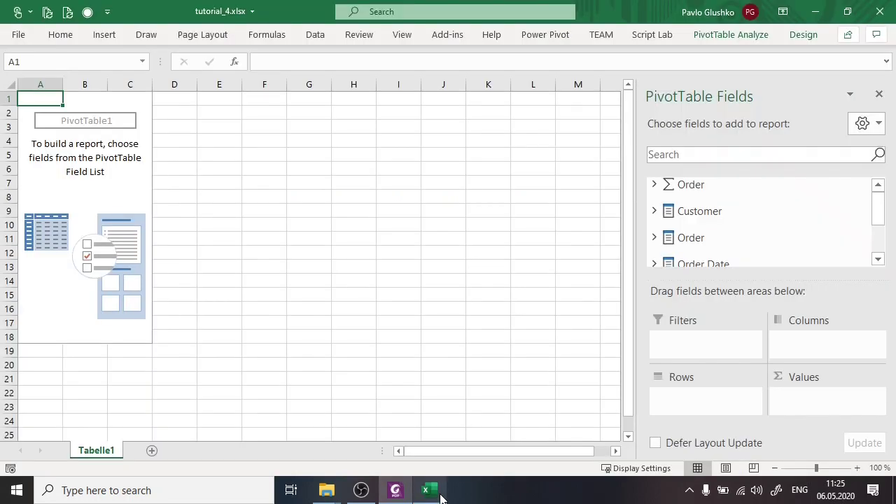
{"action": "left_click", "coordinate": [653, 185]}
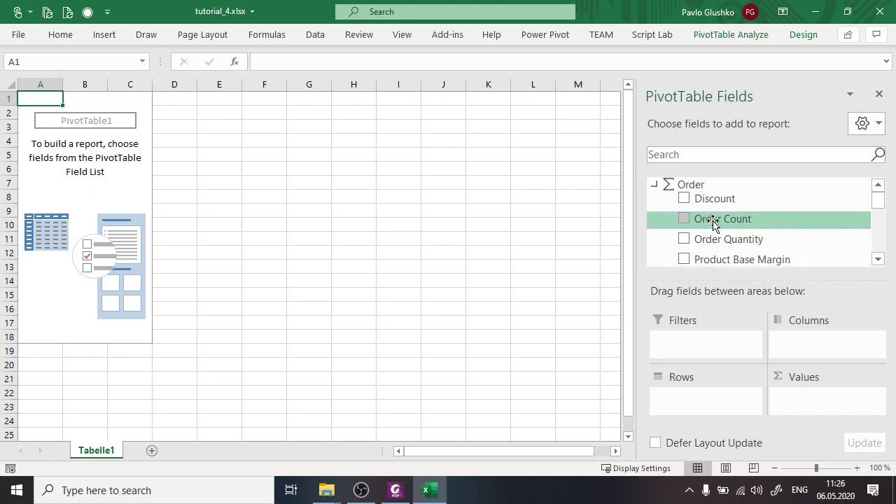
{"action": "left_click", "coordinate": [654, 186]}
- Recheck the Cube elements slide in Foxit PhantomPDF and review the cube's dimensions in Excel's PivotTable field list
{"action": "left_click", "coordinate": [396, 489]}
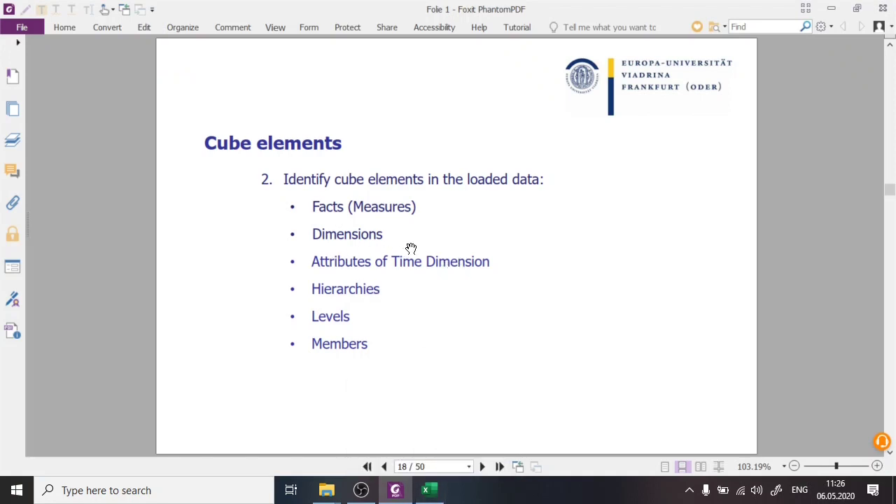
{"action": "left_click", "coordinate": [429, 490]}
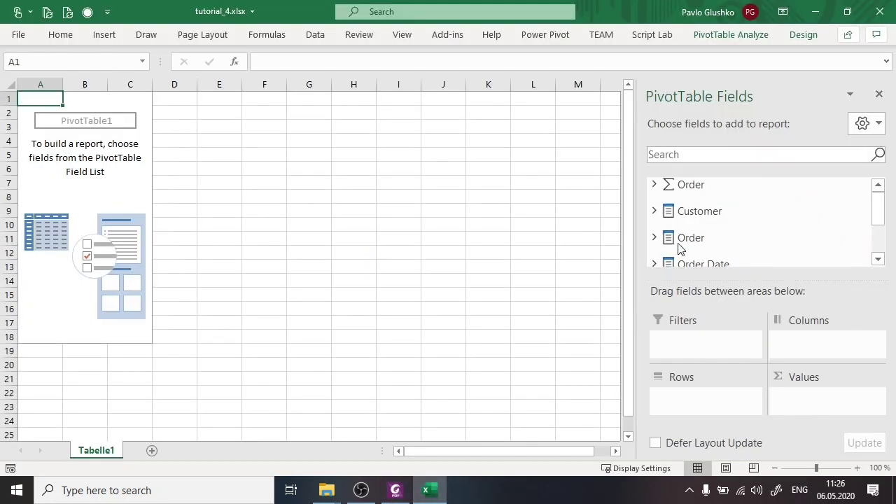
{"action": "left_click", "coordinate": [878, 260]}
{"action": "left_click", "coordinate": [878, 259]}
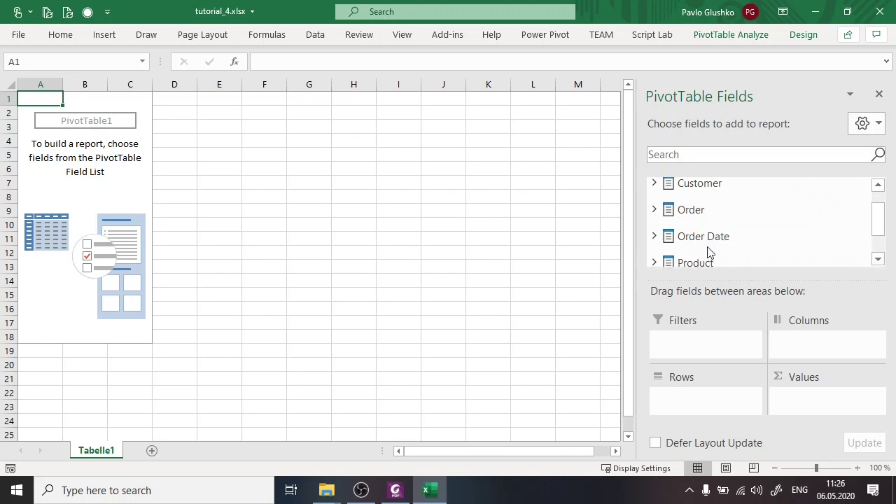
- Expand the Order Date dimension and its Calendar Date hierarchy, and compare them with the Cube elements slide
{"action": "left_click", "coordinate": [655, 236]}
{"action": "scroll", "coordinate": [834, 217], "scroll_direction": "down", "scroll_amount": 1}
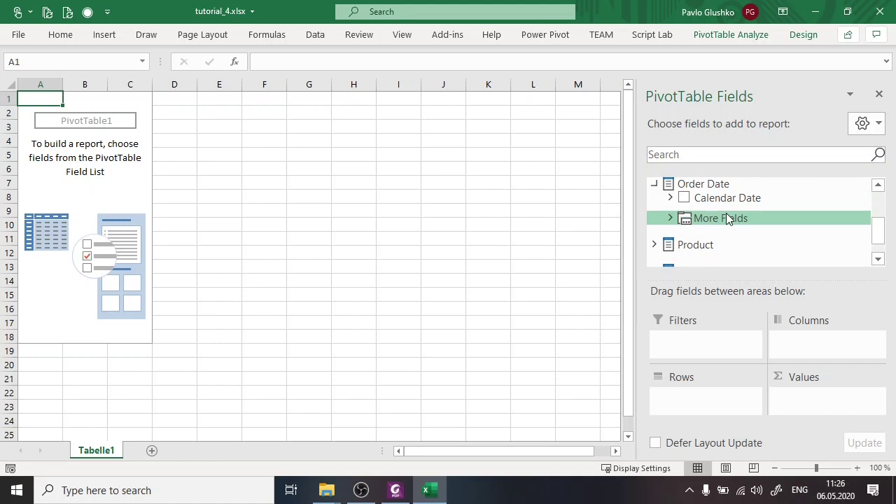
{"action": "left_click", "coordinate": [669, 198]}
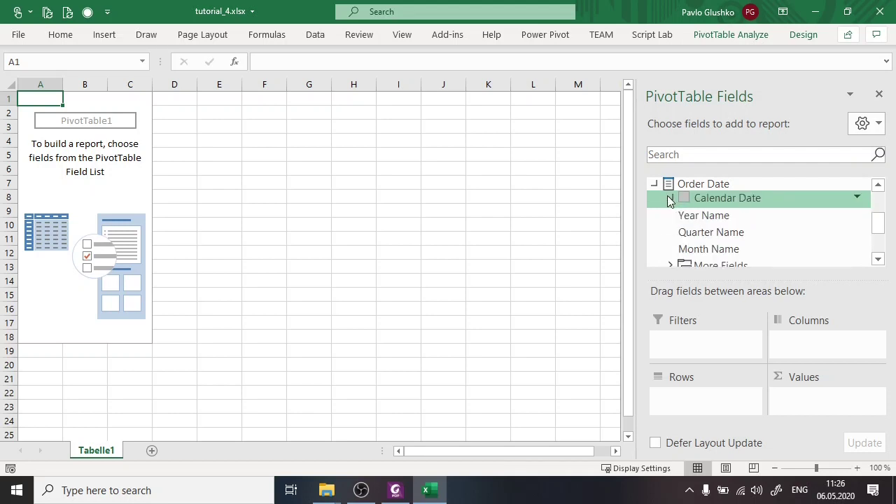
{"action": "left_click", "coordinate": [393, 497]}
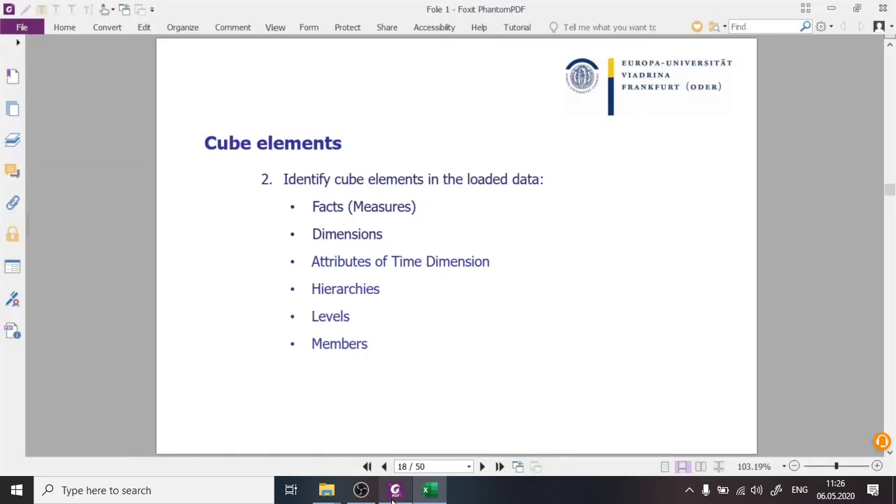
{"action": "left_click", "coordinate": [428, 493]}
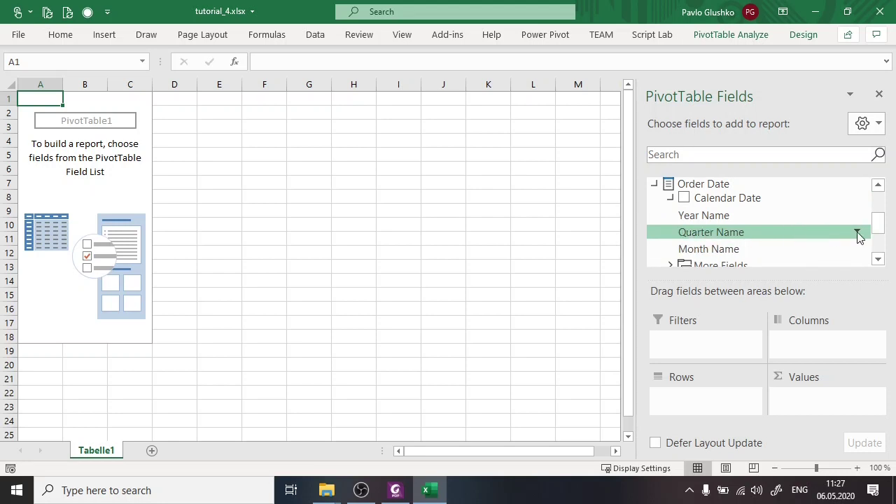
- Examine the levels of the Product Groups hierarchy in the Product dimension and check the Cube elements slide again
{"action": "left_click_drag", "start_coordinate": [880, 223], "coordinate": [882, 254]}
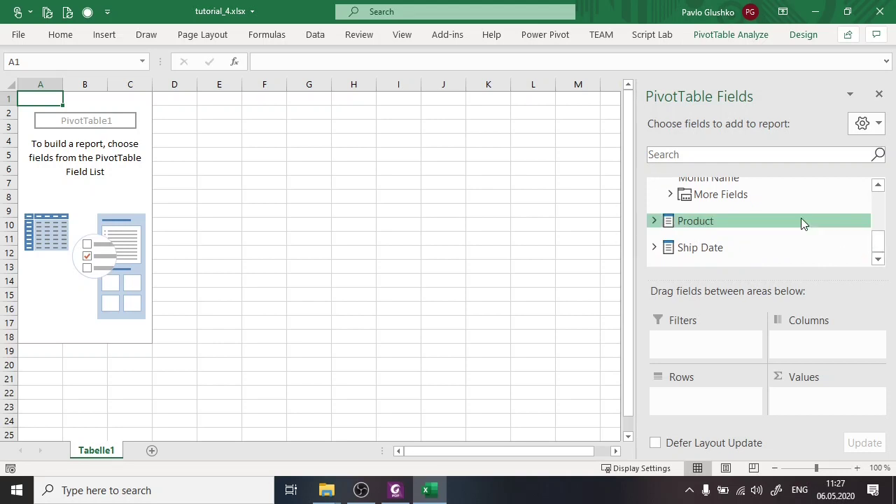
{"action": "left_click", "coordinate": [653, 222]}
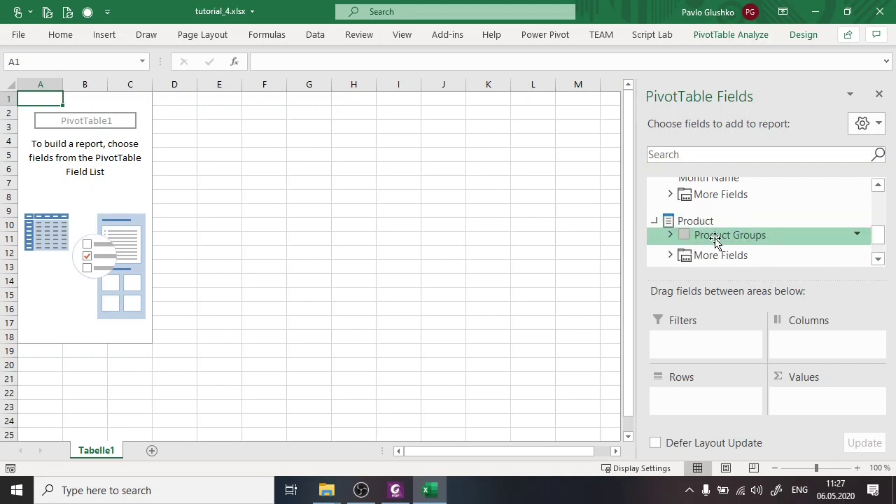
{"action": "left_click", "coordinate": [669, 235]}
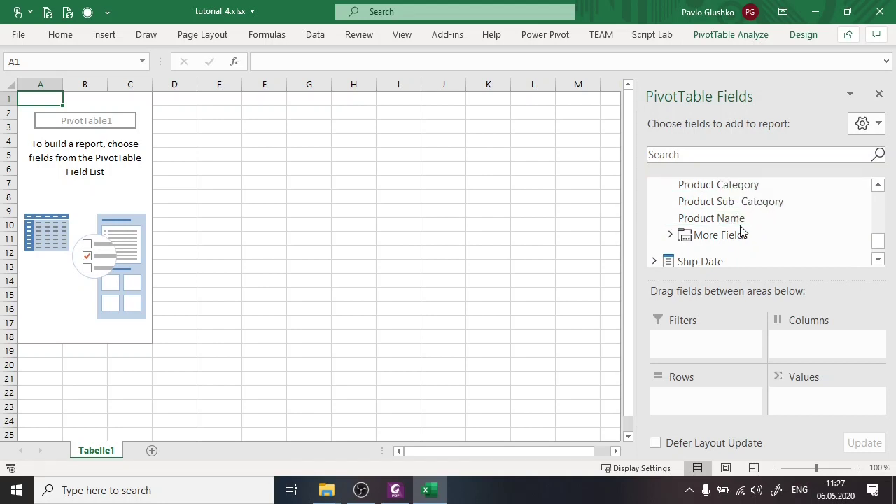
{"action": "left_click", "coordinate": [394, 490]}
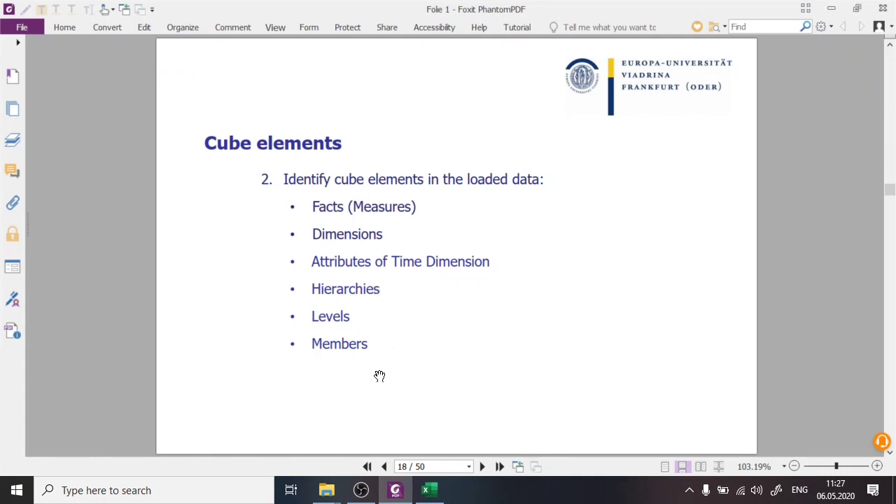
{"action": "left_click", "coordinate": [425, 490]}
- Collapse the Product dimension and place Order Date's Calendar Date hierarchy in the PivotTable's Columns area
{"action": "scroll", "coordinate": [817, 221], "scroll_direction": "down", "scroll_amount": 3}
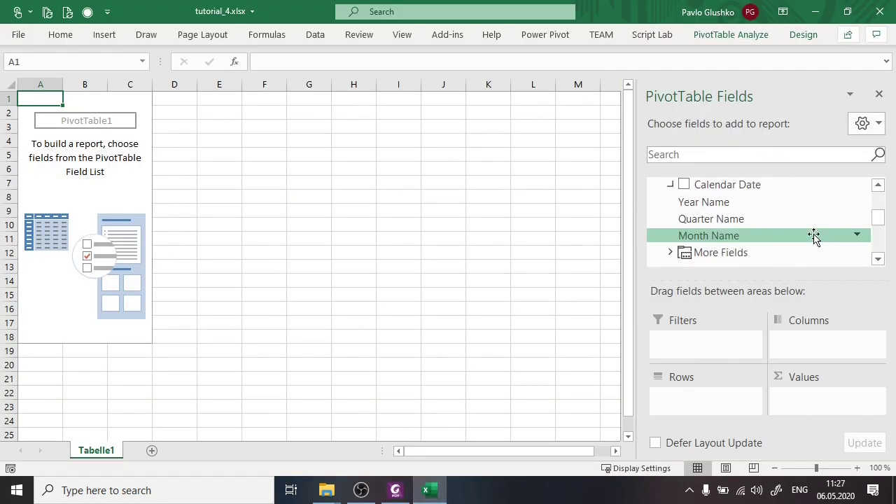
{"action": "scroll", "coordinate": [812, 241], "scroll_direction": "down", "scroll_amount": 2}
{"action": "left_click", "coordinate": [658, 238]}
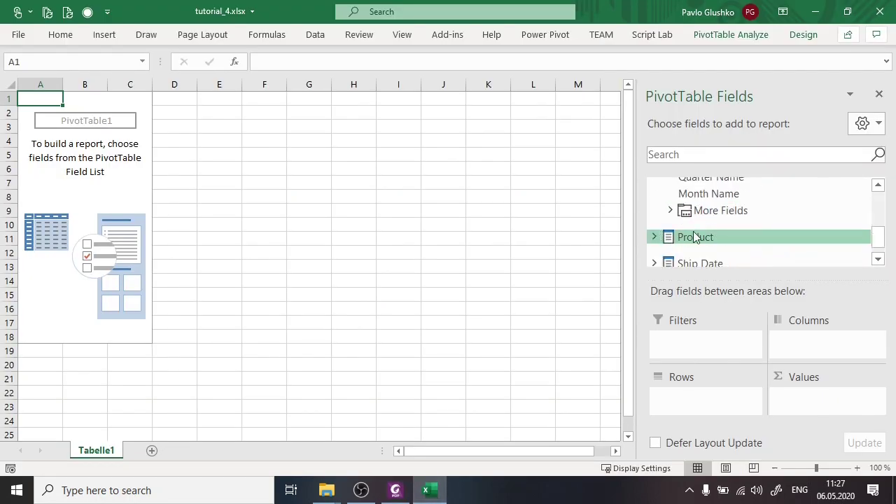
{"action": "scroll", "coordinate": [726, 234], "scroll_direction": "up", "scroll_amount": 2}
{"action": "scroll", "coordinate": [763, 210], "scroll_direction": "down", "scroll_amount": 1}
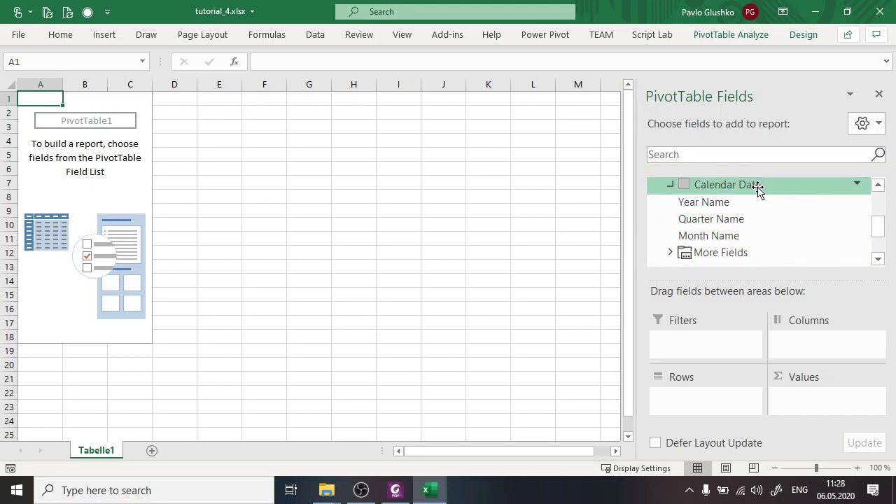
{"action": "left_click_drag", "start_coordinate": [758, 189], "coordinate": [835, 348]}
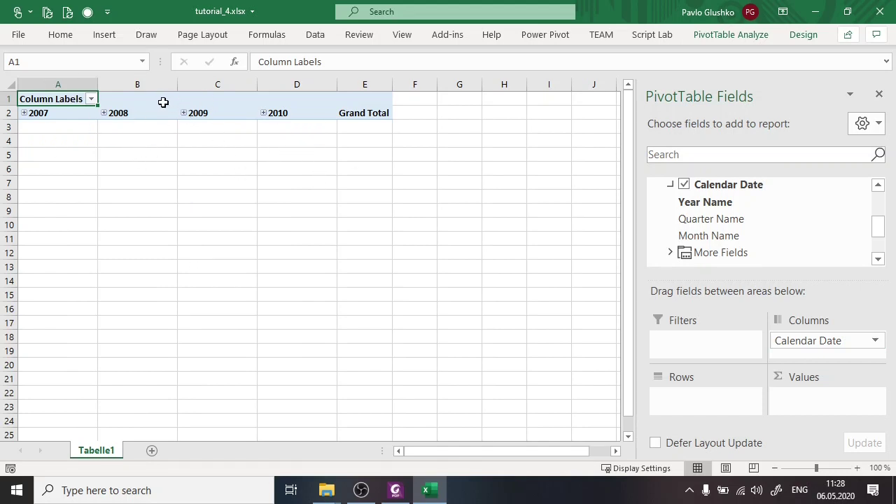
- Inspect the 2008, 2009 and 2010 year members in the PivotTable's column labels
{"action": "left_click", "coordinate": [147, 117]}
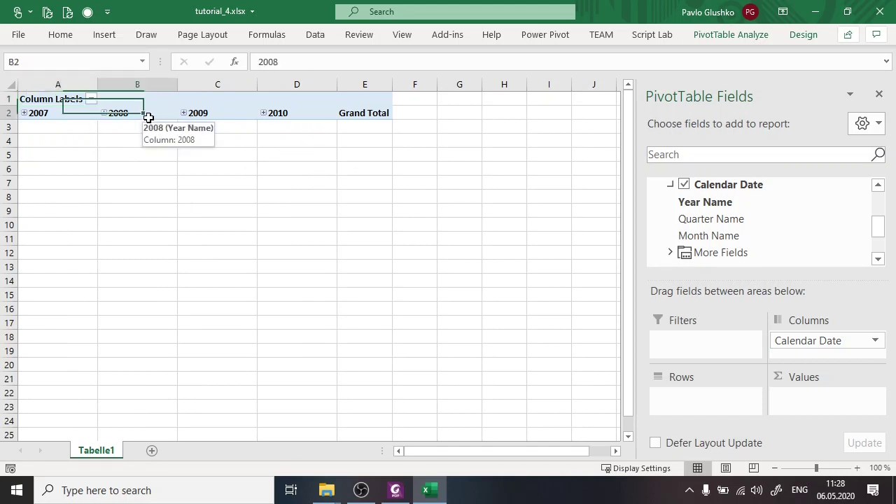
{"action": "left_click", "coordinate": [230, 115]}
{"action": "left_click", "coordinate": [305, 117]}
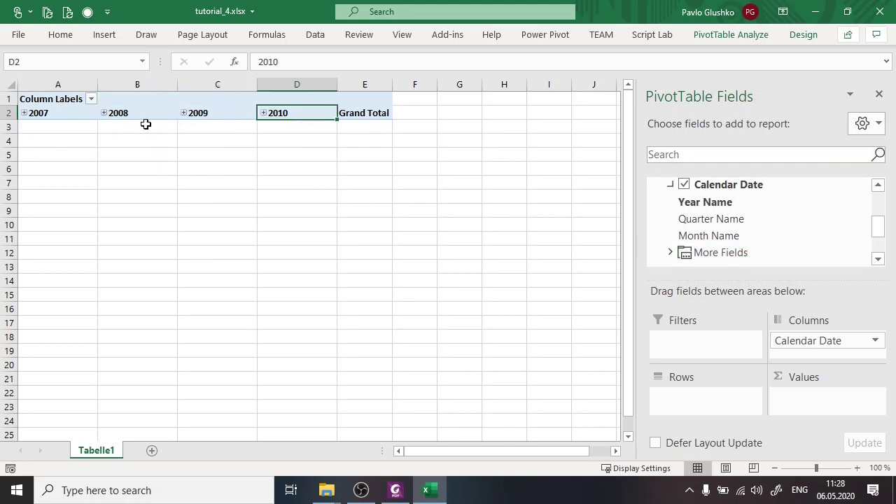
- Recheck the Cube elements slide and expand the 2008 column label into its quarters
{"action": "left_click", "coordinate": [402, 496]}
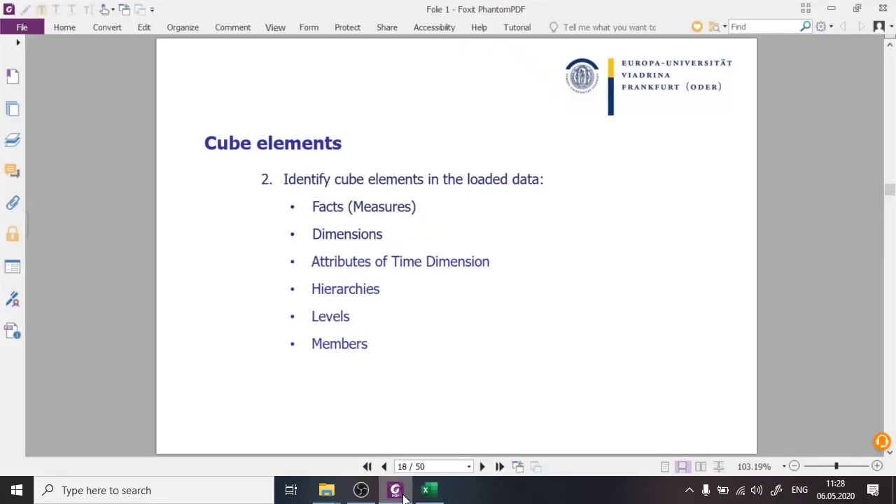
{"action": "left_click", "coordinate": [438, 492]}
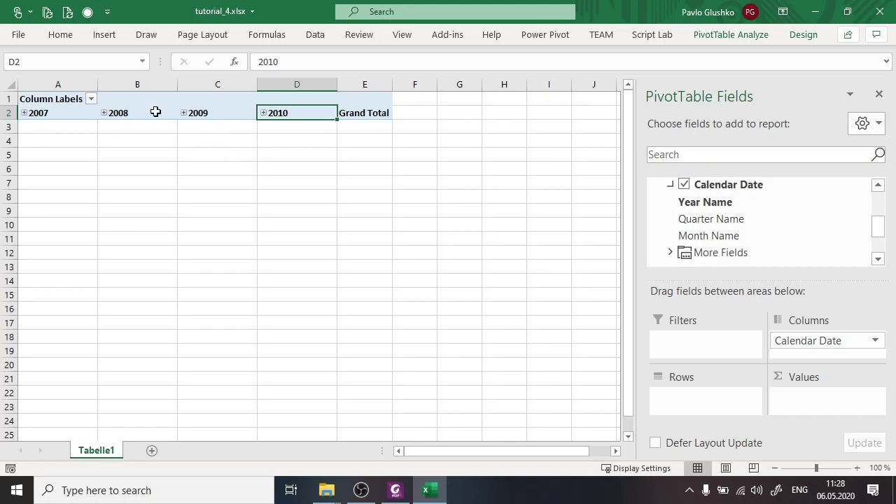
{"action": "left_click", "coordinate": [104, 113]}
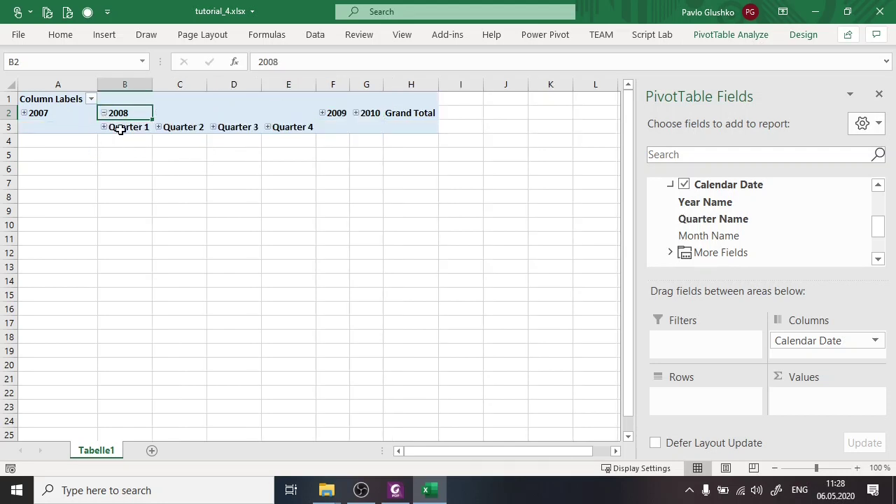
- Expand 2008's Quarter 1 in the PivotTable columns and inspect its February, January and March members
{"action": "left_click", "coordinate": [103, 127]}
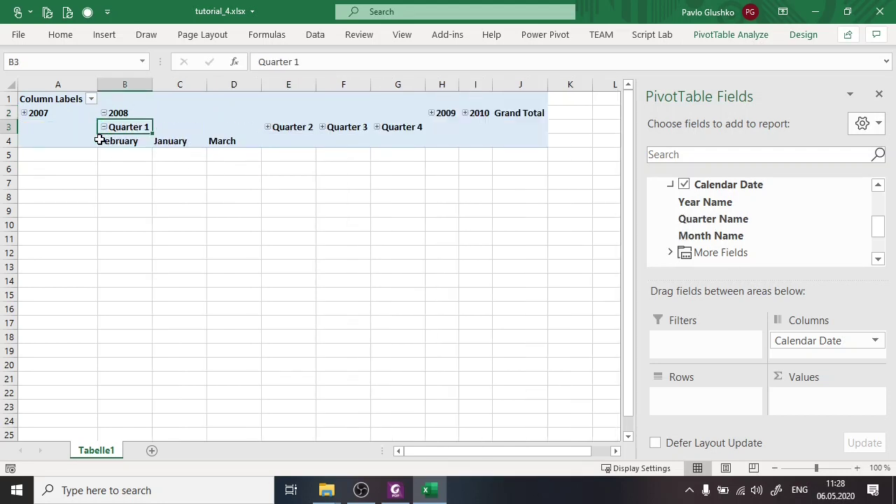
{"action": "left_click", "coordinate": [119, 140]}
{"action": "left_click", "coordinate": [176, 141]}
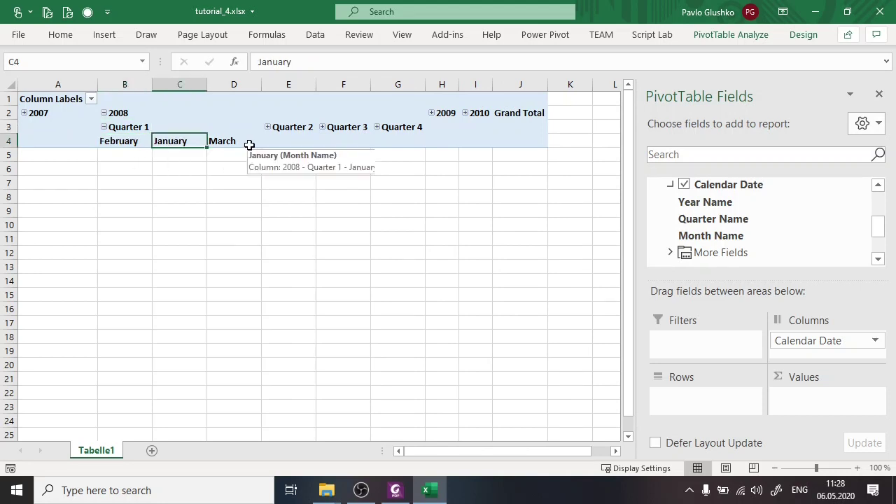
{"action": "left_click", "coordinate": [250, 144]}
{"action": "left_click", "coordinate": [127, 126]}
{"action": "left_click", "coordinate": [106, 117]}
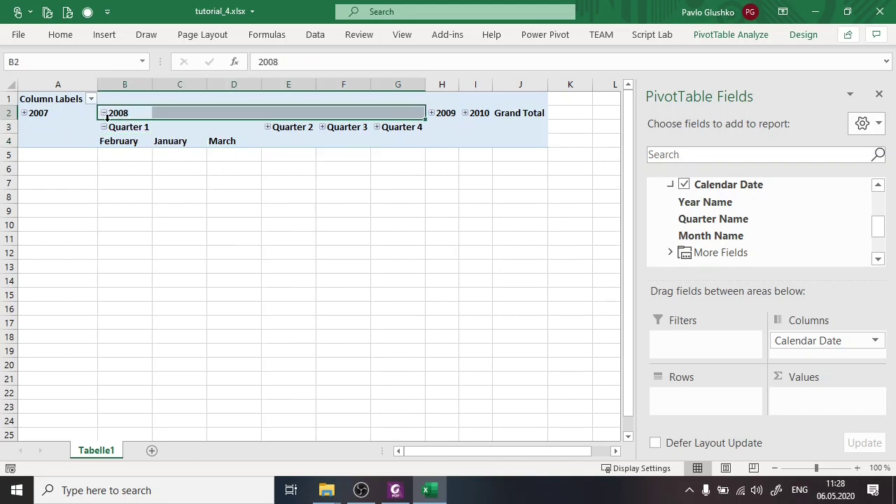
- Collapse Quarter 1 and the 2008 column label back to the year level
{"action": "left_click", "coordinate": [103, 127]}
{"action": "left_click", "coordinate": [104, 113]}
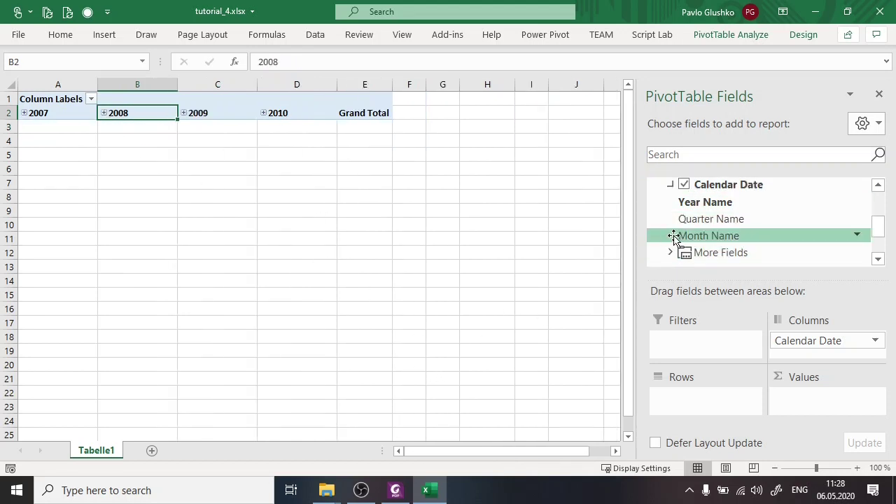
{"action": "scroll", "coordinate": [732, 221], "scroll_direction": "up", "scroll_amount": 1}
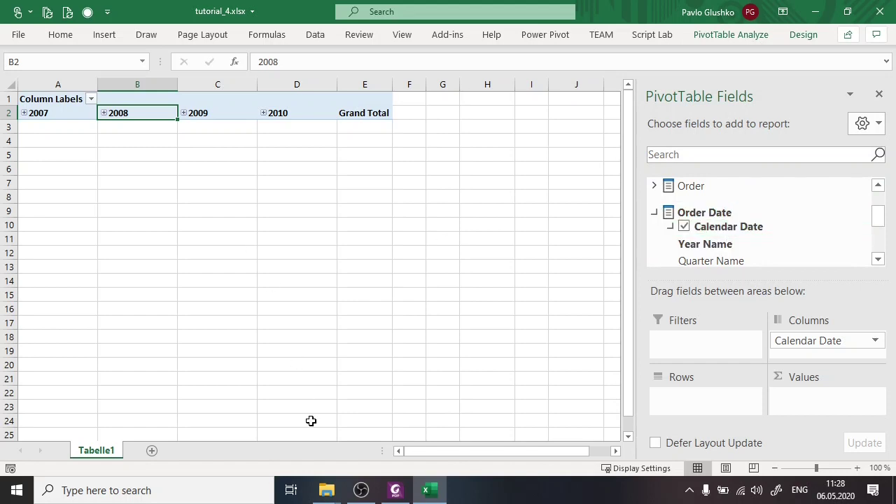
- Switch to the Foxit PhantomPDF slides and read from Working with OLAP Cubes through the OLAP Operations definitions on page 23
{"action": "left_click", "coordinate": [399, 493]}
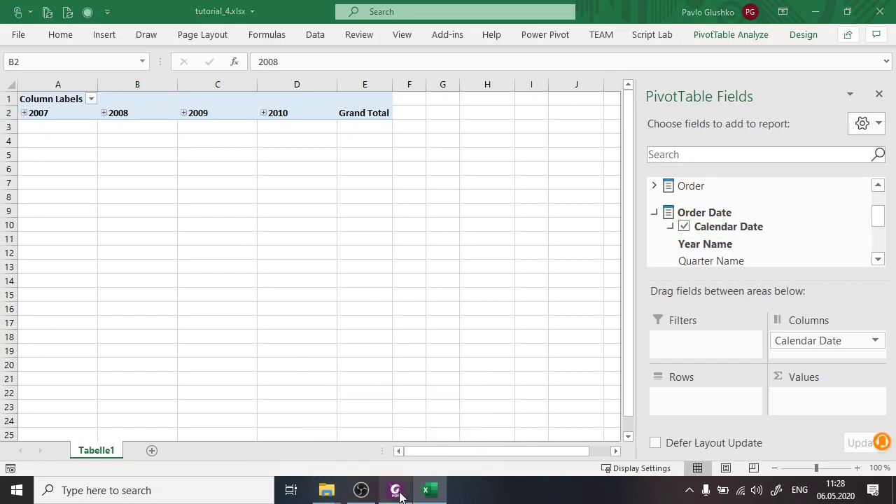
{"action": "scroll", "coordinate": [368, 415], "scroll_direction": "down", "scroll_amount": 8}
{"action": "scroll", "coordinate": [368, 416], "scroll_direction": "down", "scroll_amount": 8}
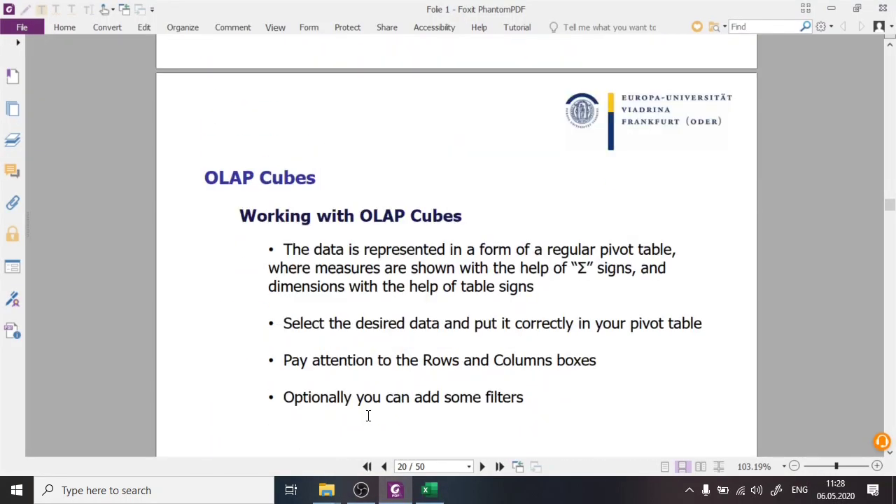
{"action": "scroll", "coordinate": [368, 416], "scroll_direction": "down", "scroll_amount": 8}
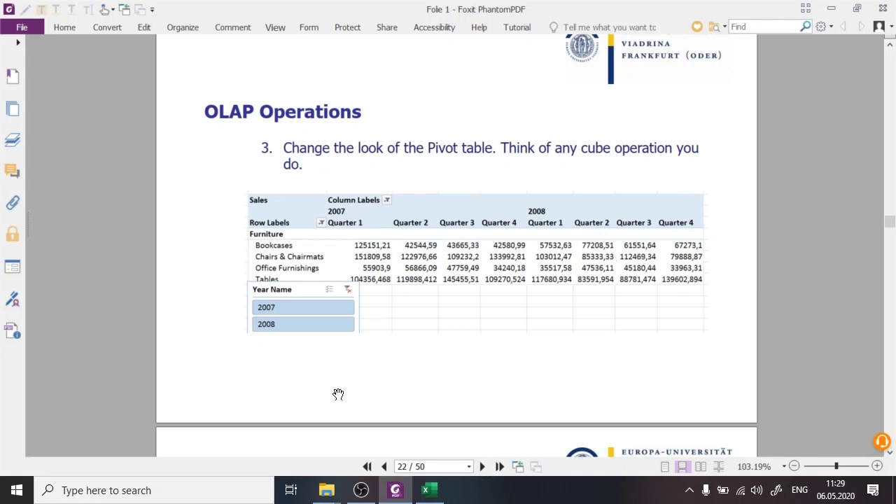
{"action": "left_click", "coordinate": [361, 490]}
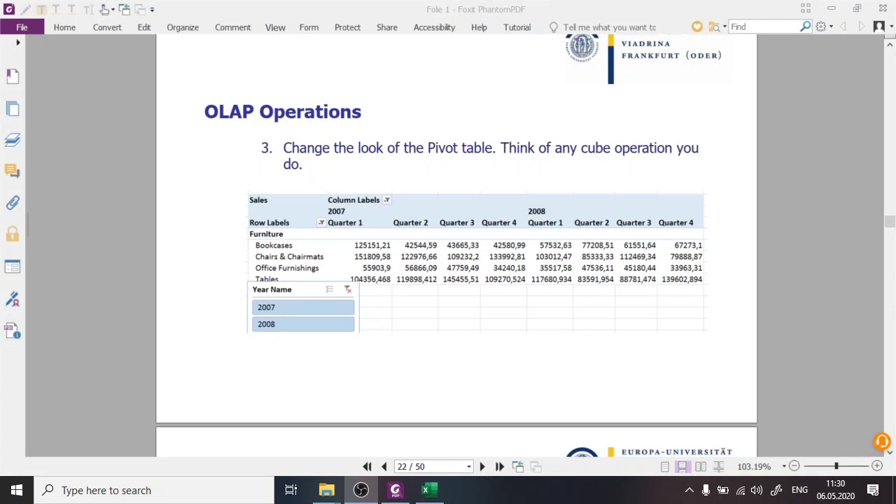
{"action": "scroll", "coordinate": [504, 339], "scroll_direction": "down", "scroll_amount": 5}
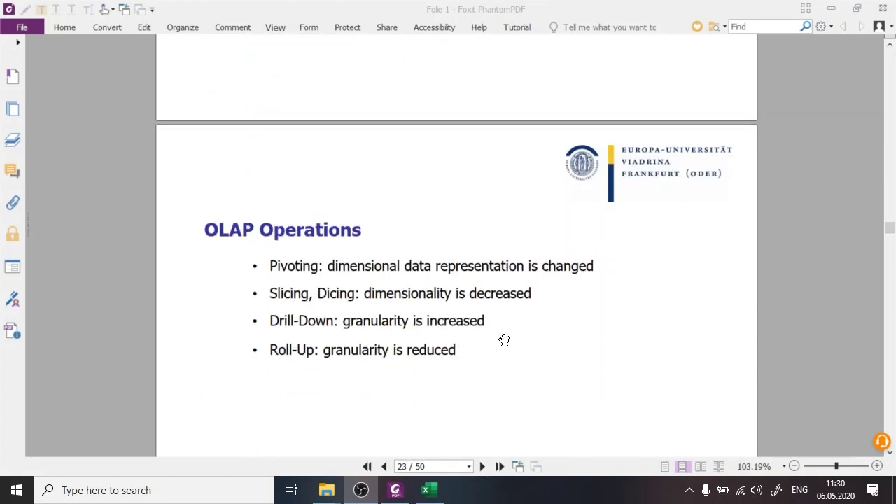
{"action": "scroll", "coordinate": [504, 339], "scroll_direction": "down", "scroll_amount": 1}
{"action": "scroll", "coordinate": [518, 350], "scroll_direction": "down", "scroll_amount": 1}
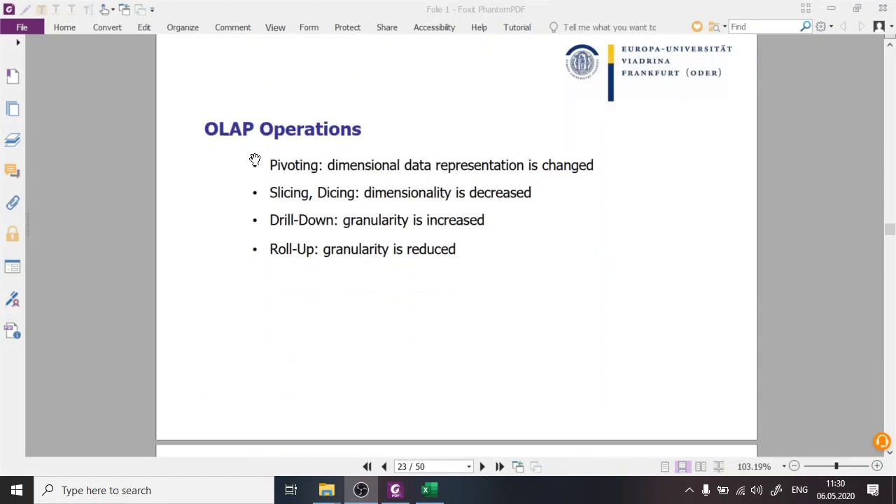
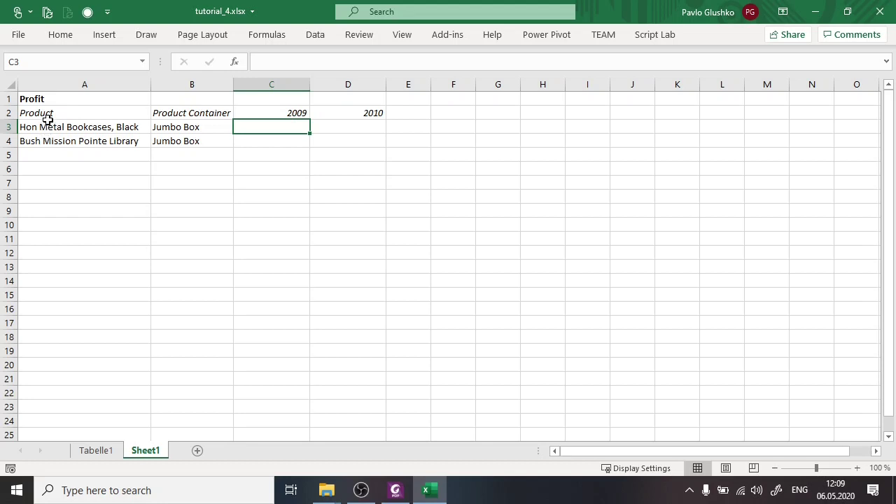
- Review the product, container and 2009 profit cells in the Hon Metal Bookcases, Black row on Sheet1
{"action": "left_click", "coordinate": [45, 122]}
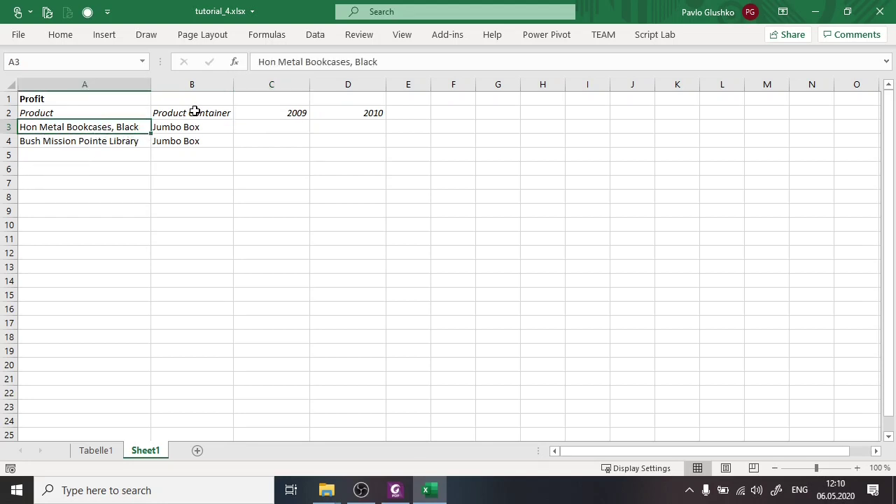
{"action": "left_click", "coordinate": [218, 126]}
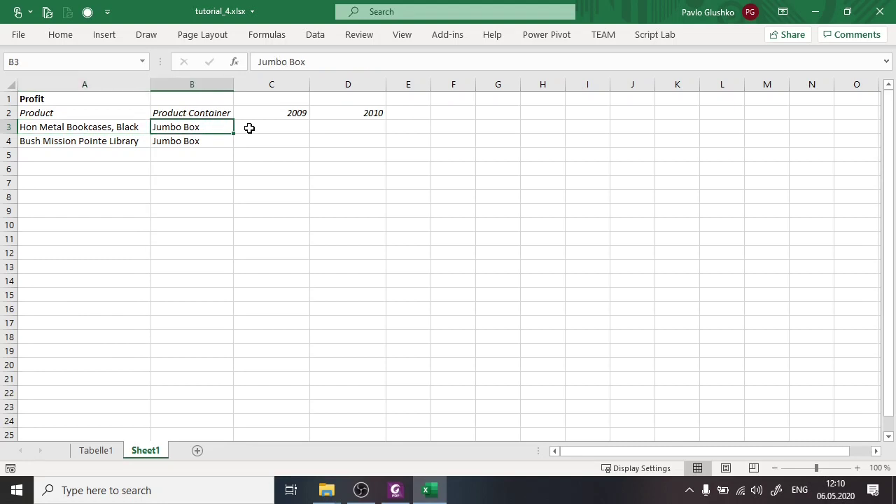
{"action": "left_click", "coordinate": [249, 129]}
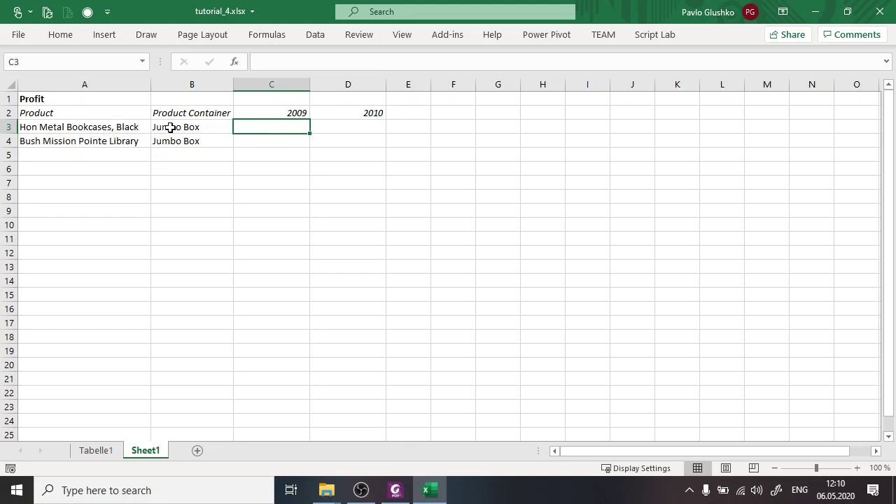
- Expand Bookcases under Furniture in Tabelle1's PivotTable and locate the Hon Metal Bookcases, Black member
{"action": "left_click", "coordinate": [98, 450]}
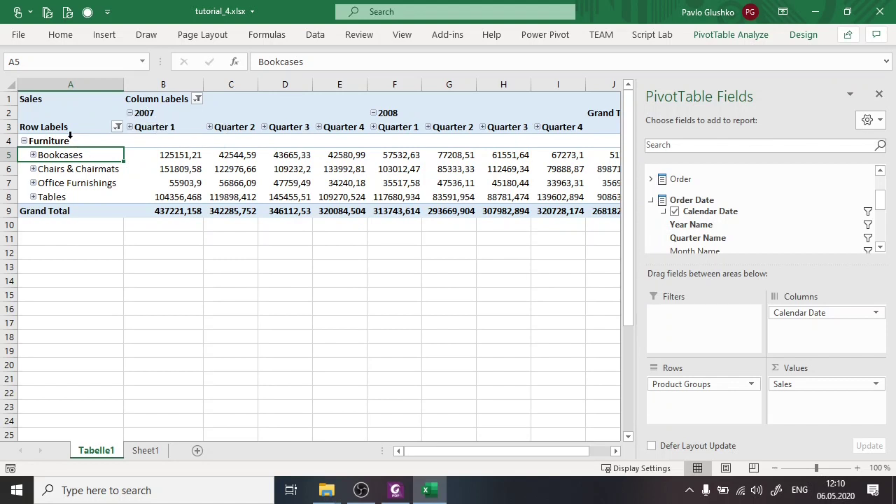
{"action": "left_click_drag", "start_coordinate": [74, 143], "coordinate": [86, 189]}
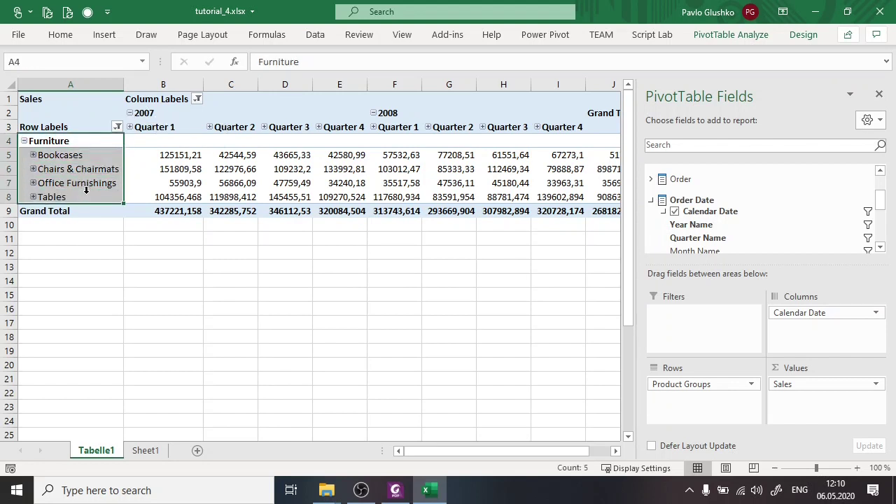
{"action": "left_click", "coordinate": [84, 140]}
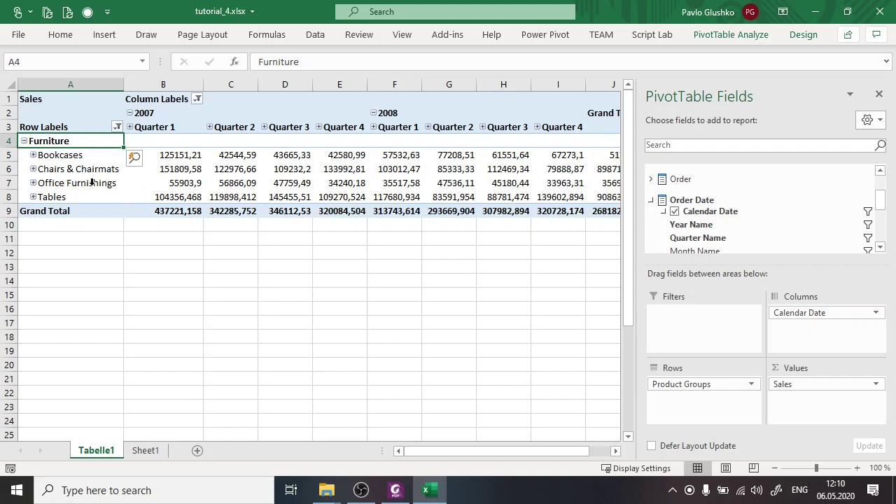
{"action": "left_click", "coordinate": [32, 155]}
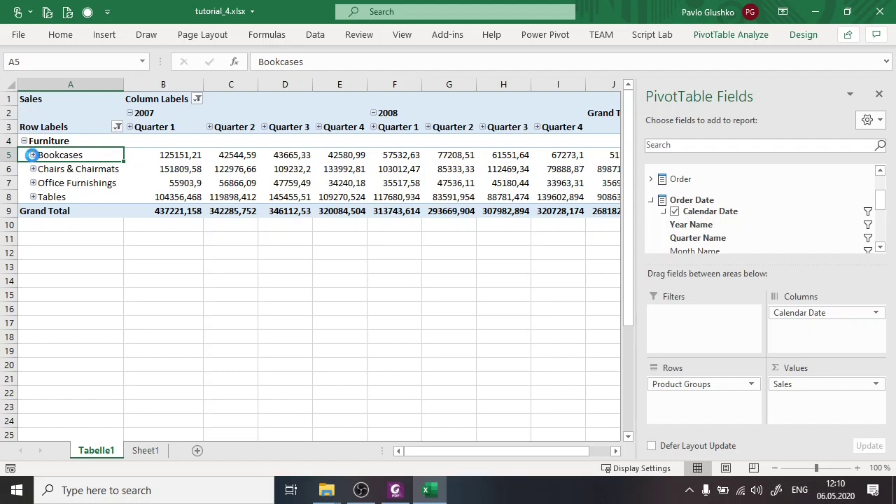
{"action": "left_click", "coordinate": [32, 155]}
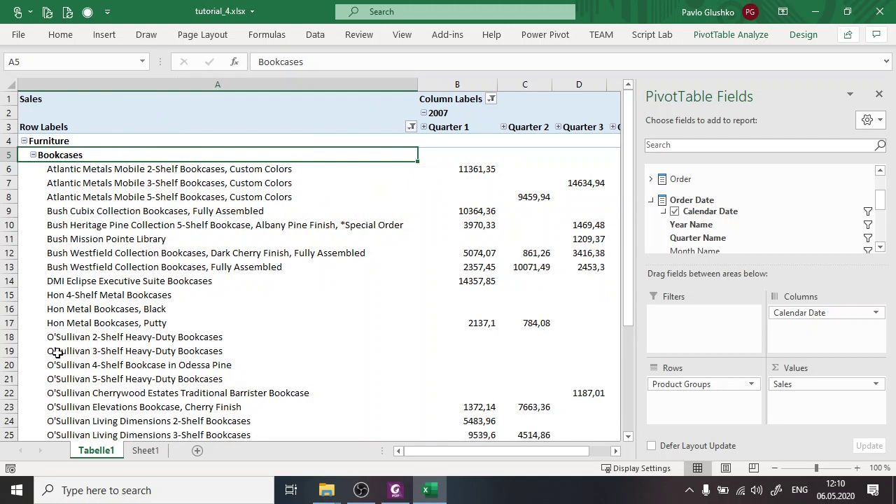
{"action": "left_click", "coordinate": [82, 310]}
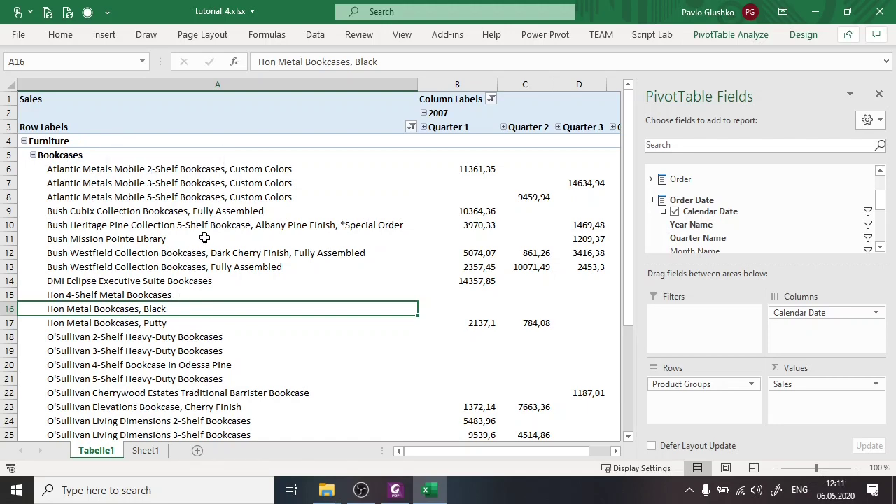
- Compare the two products in Sheet1's Profit table with the Bookcases members in Tabelle1's PivotTable
{"action": "left_click", "coordinate": [151, 453]}
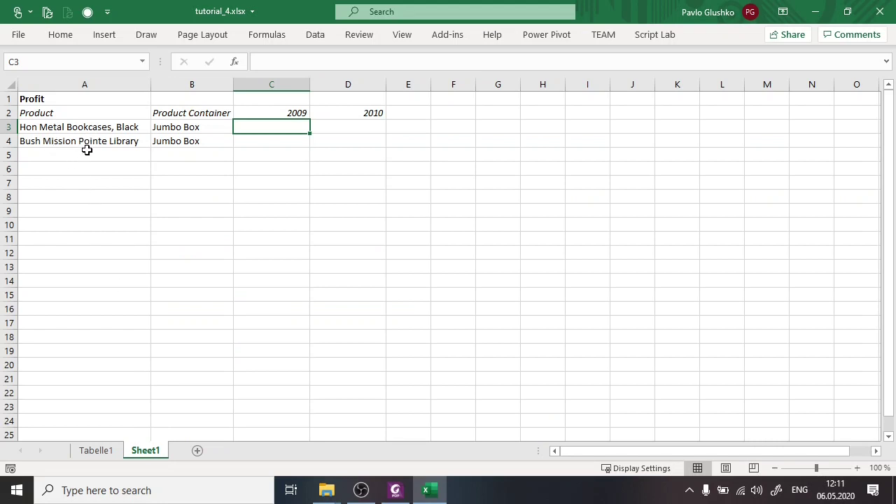
{"action": "left_click", "coordinate": [98, 450]}
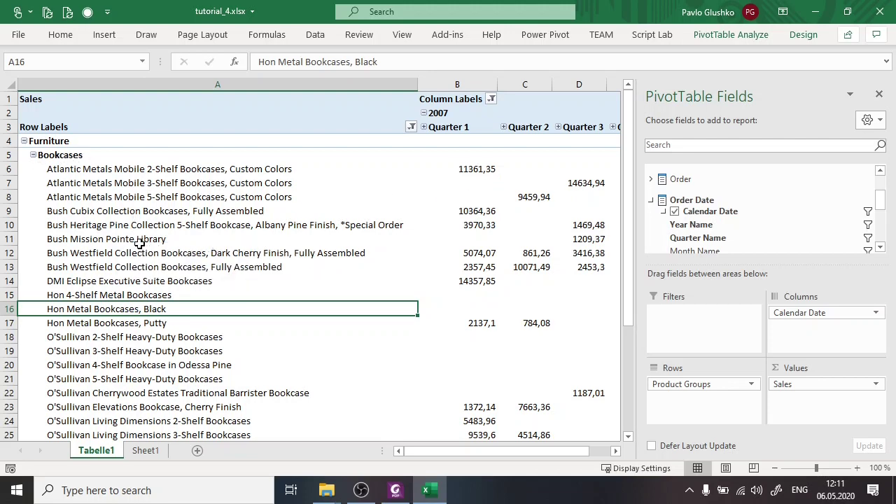
{"action": "left_click", "coordinate": [147, 451]}
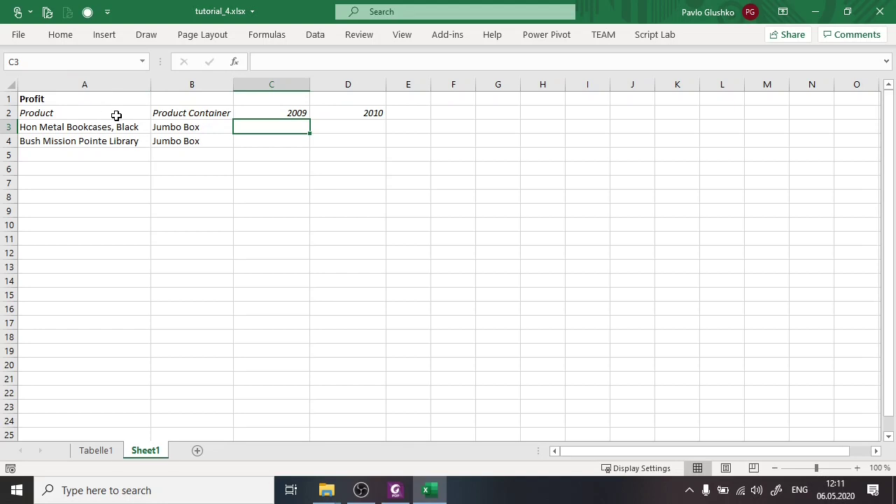
{"action": "left_click", "coordinate": [107, 456]}
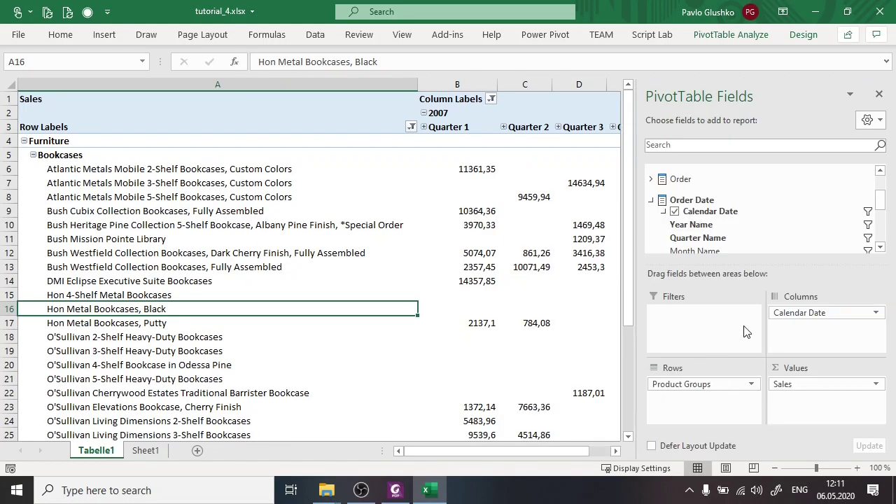
- Examine the Product dimension's Product Groups hierarchy with its levels and its More Fields folder
{"action": "scroll", "coordinate": [780, 210], "scroll_direction": "down", "scroll_amount": 2}
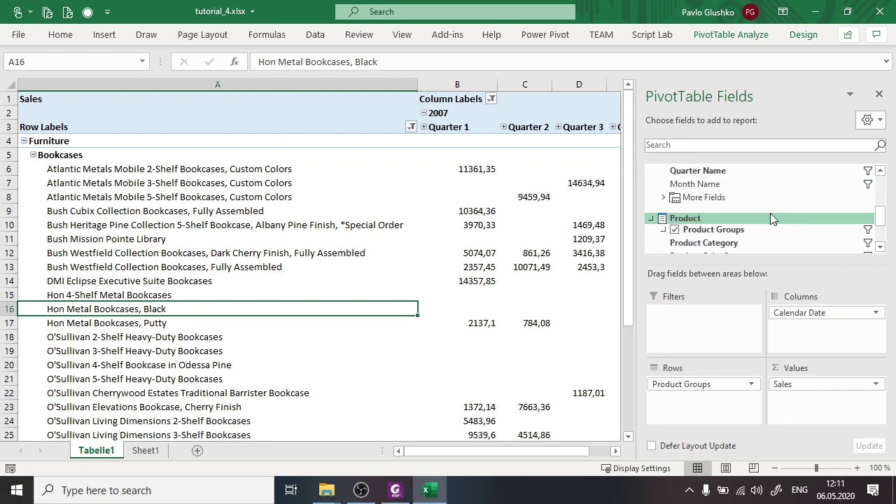
{"action": "scroll", "coordinate": [770, 213], "scroll_direction": "down", "scroll_amount": 2}
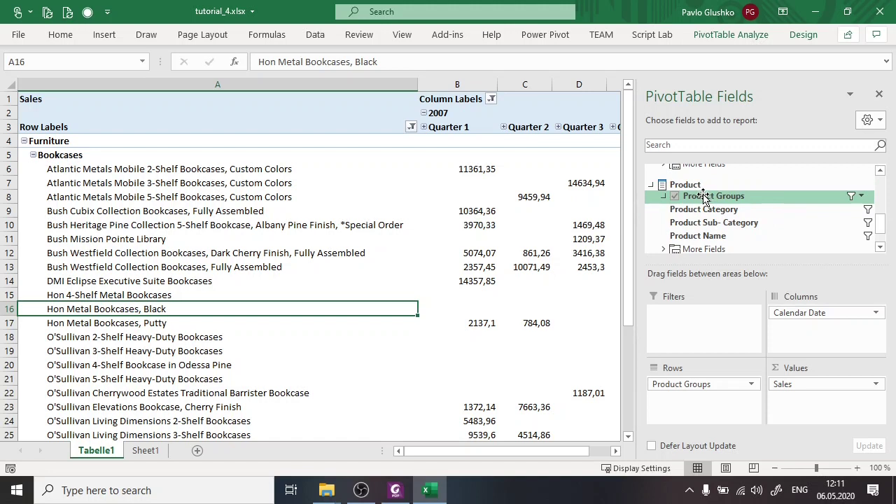
{"action": "left_click", "coordinate": [663, 197]}
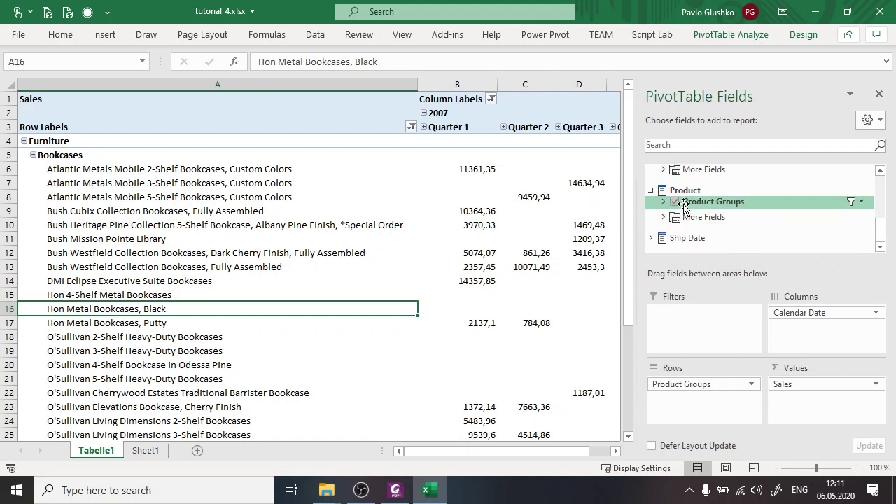
{"action": "left_click", "coordinate": [664, 202]}
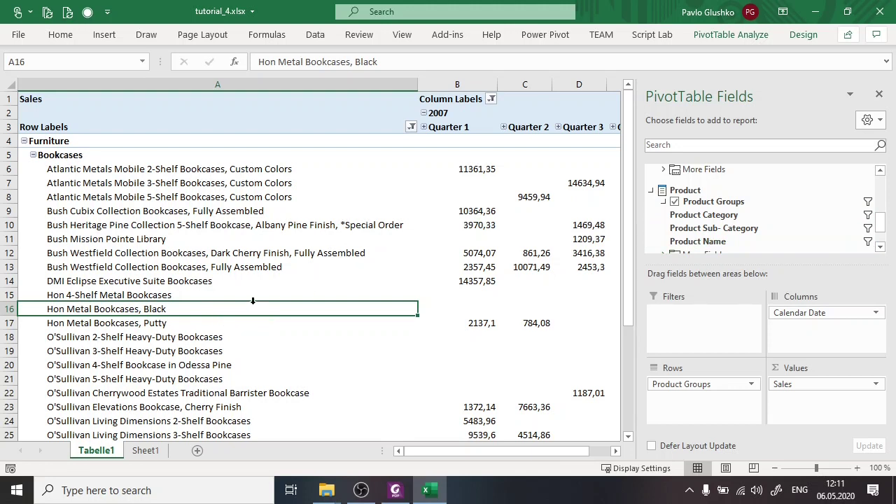
{"action": "scroll", "coordinate": [762, 205], "scroll_direction": "down", "scroll_amount": 2}
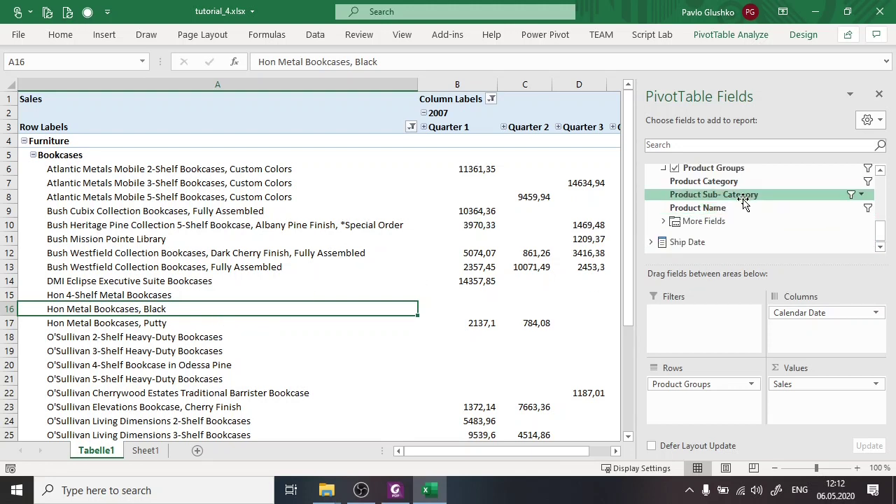
{"action": "left_click", "coordinate": [662, 221]}
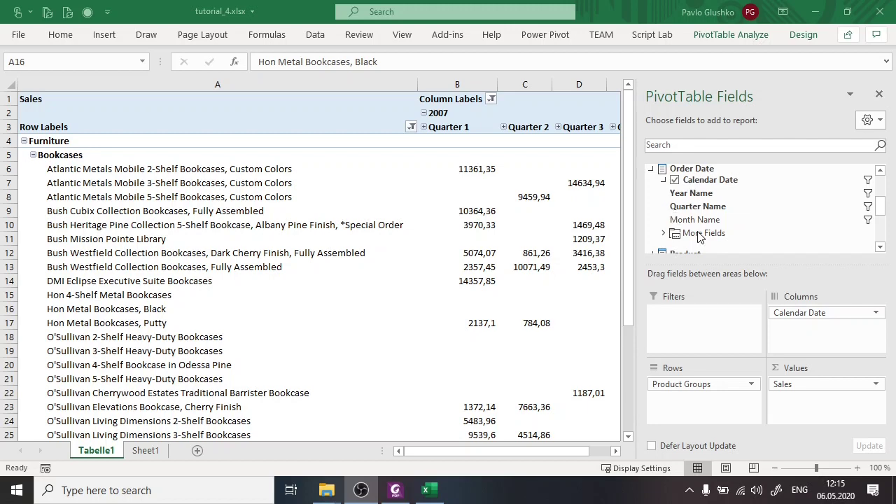
- Start a CUBEVALUE formula in Sheet1's cell C3 with "SuperCube_conn" as the connection argument
{"action": "left_click", "coordinate": [147, 450]}
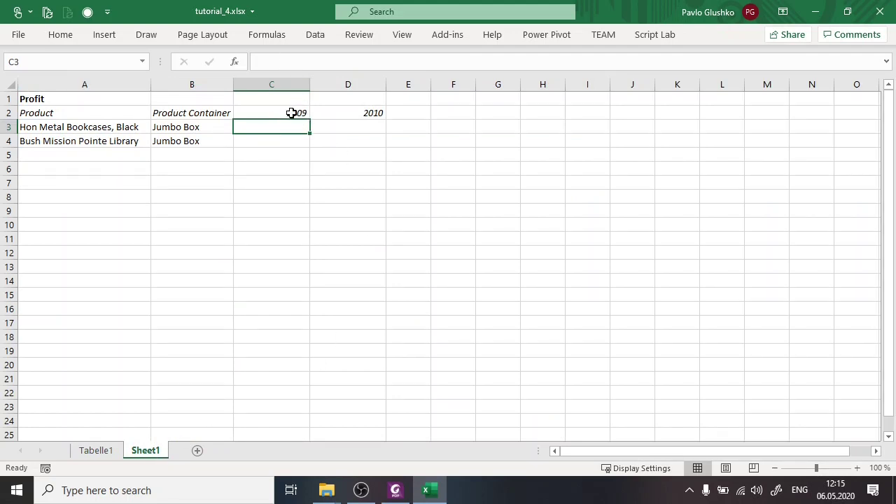
{"action": "left_click", "coordinate": [261, 63]}
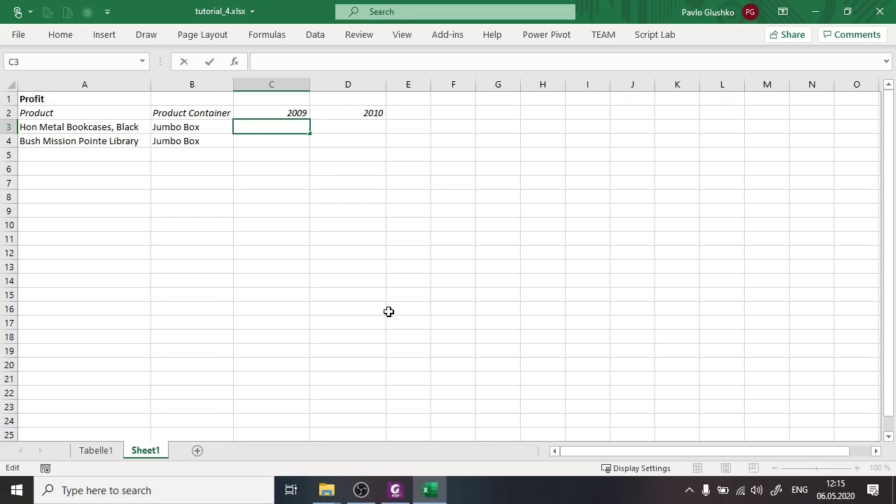
{"action": "type", "text": "=CUBEVL"}
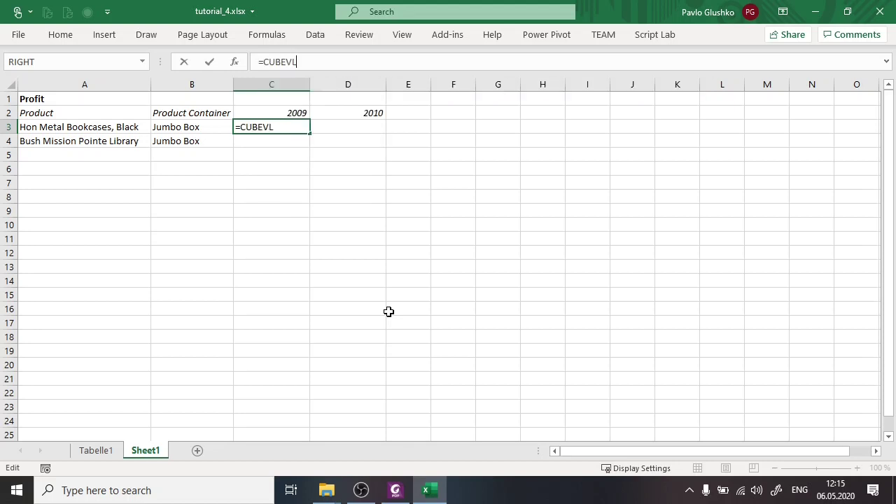
{"action": "key", "text": "BackSpace"}
{"action": "type", "text": "A"}
{"action": "key", "text": "Tab"}
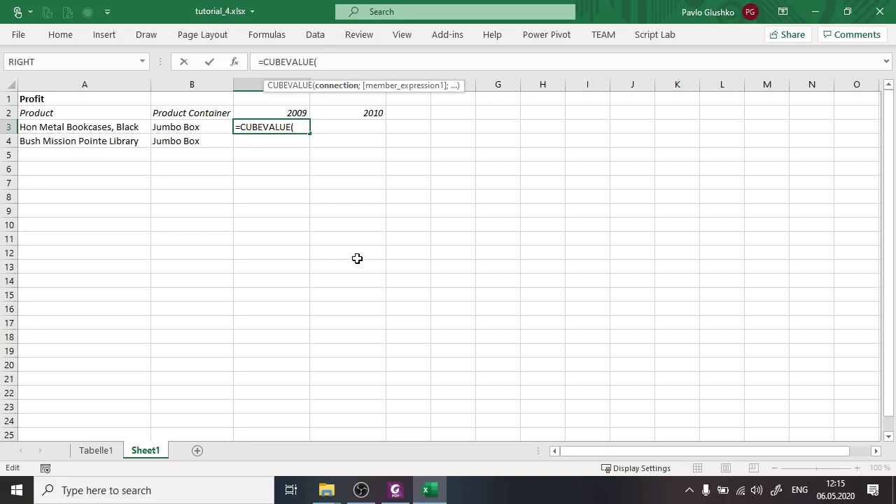
{"action": "type", "text": "\""}
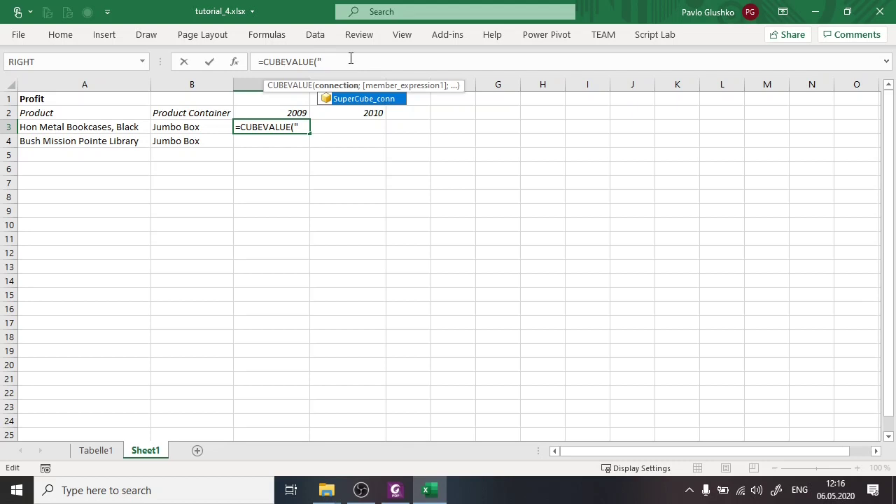
{"action": "double_click", "coordinate": [381, 101]}
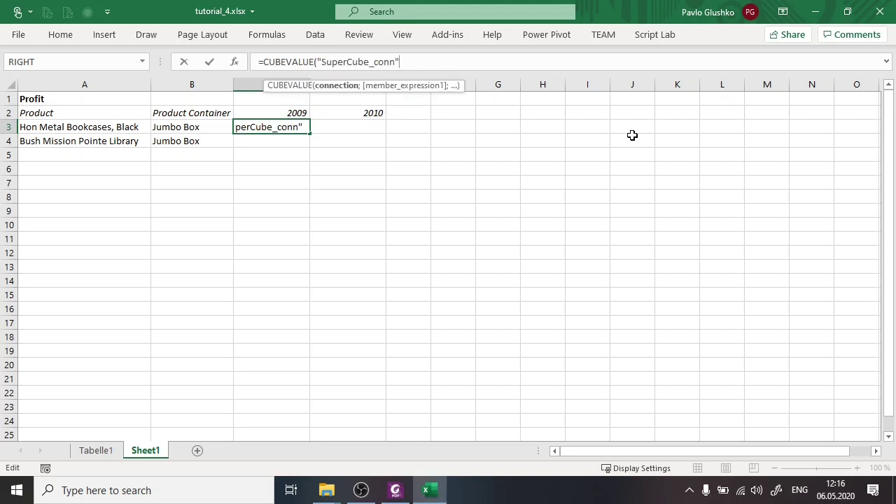
- Add "[Measures].[Profit]" as the first member expression of C3's CUBEVALUE formula and enter the completed formula
{"action": "type", "text": ";"}
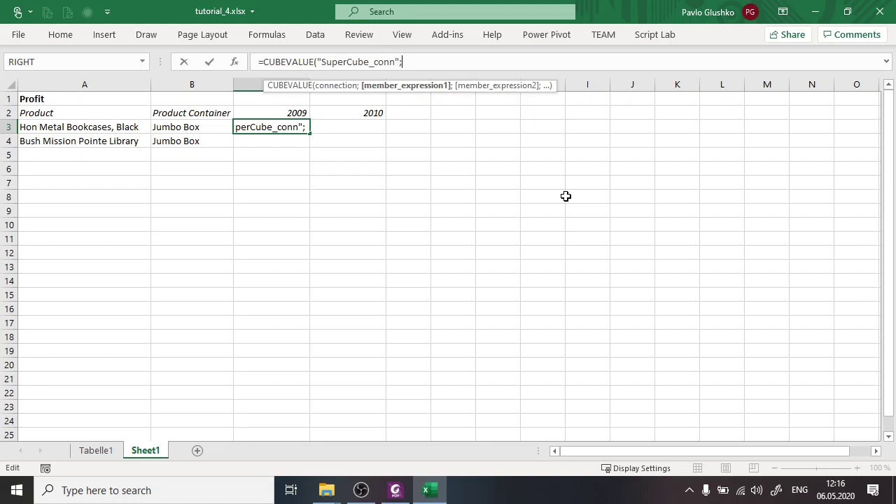
{"action": "type", "text": "\""}
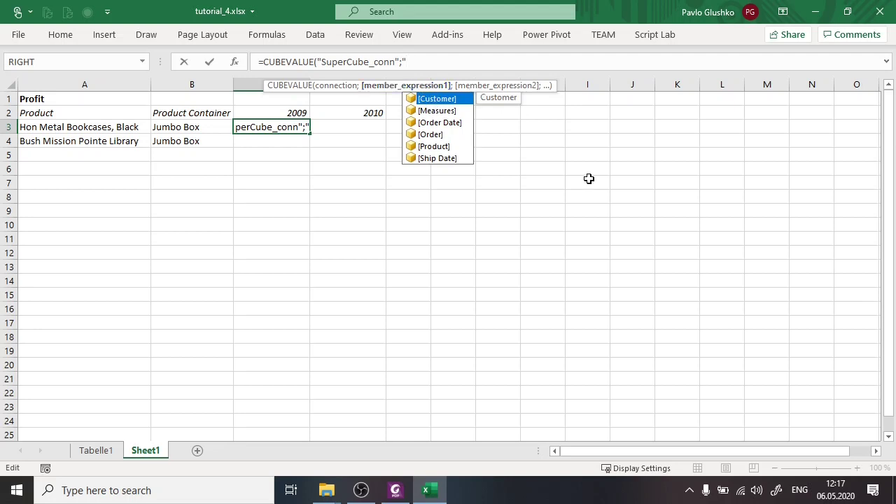
{"action": "key", "text": "Down"}
{"action": "key", "text": "Tab"}
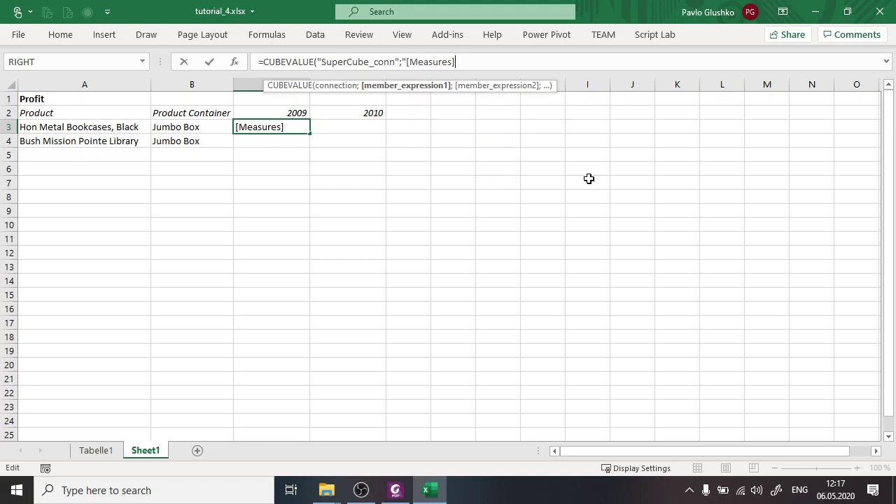
{"action": "type", "text": "."}
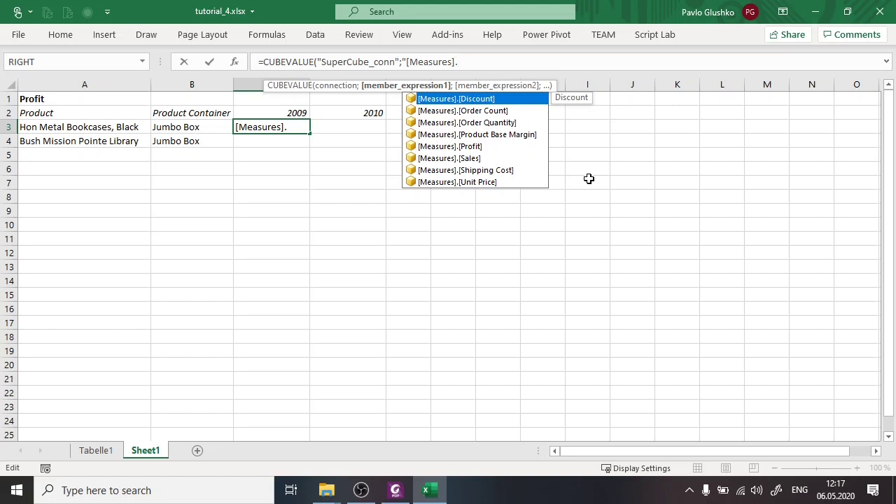
{"action": "key", "text": "Down"}
{"action": "key", "text": "Down"}
{"action": "key", "text": "Down"}
{"action": "key", "text": "Down"}
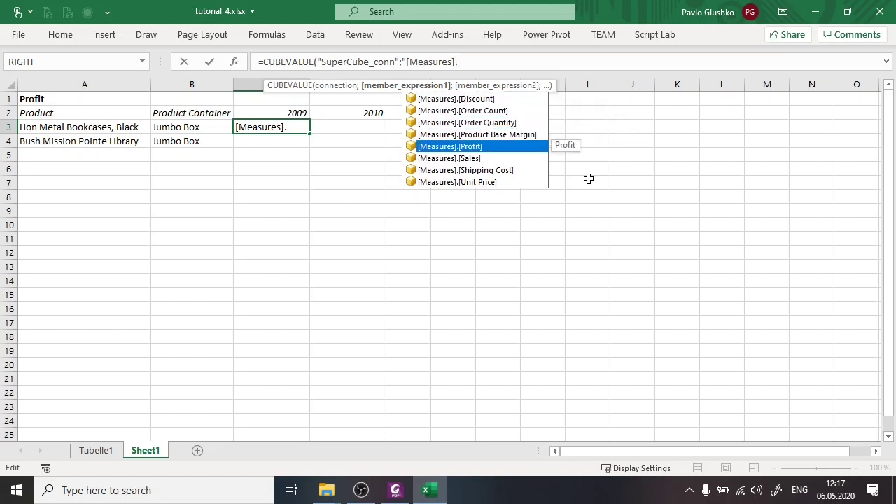
{"action": "key", "text": "Tab"}
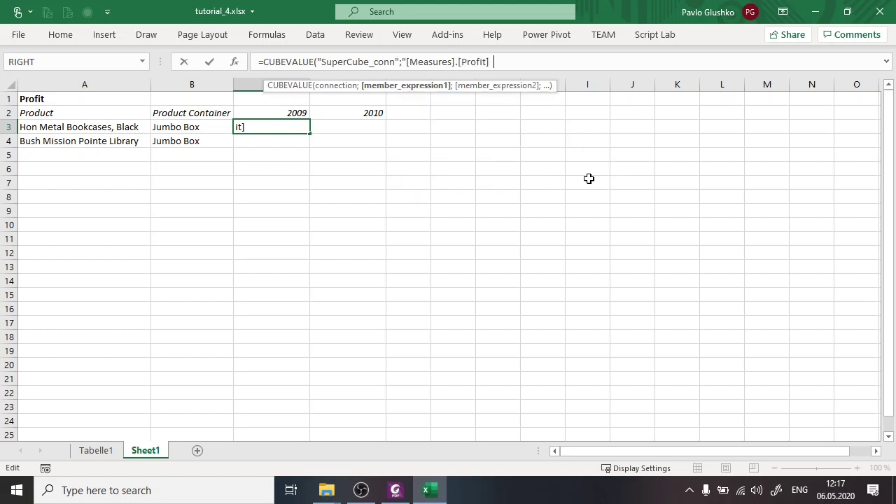
{"action": "type", "text": "\""}
{"action": "type", "text": ")"}
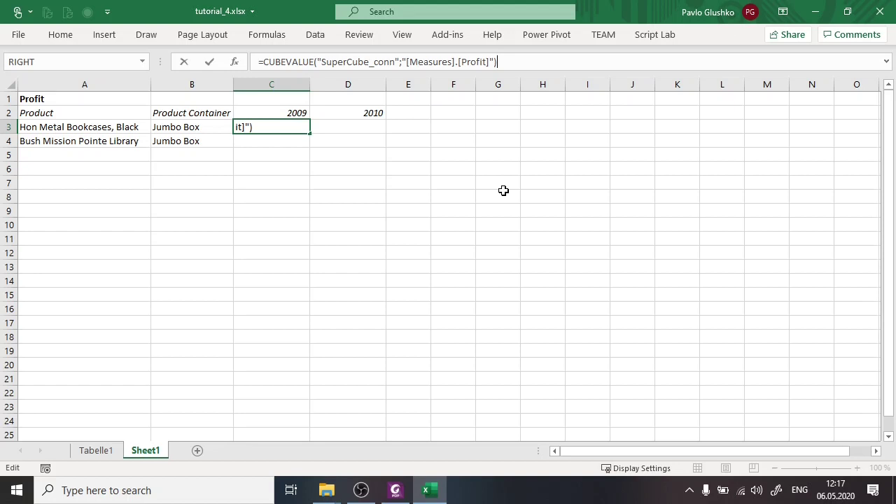
{"action": "key", "text": "ctrl+Return"}
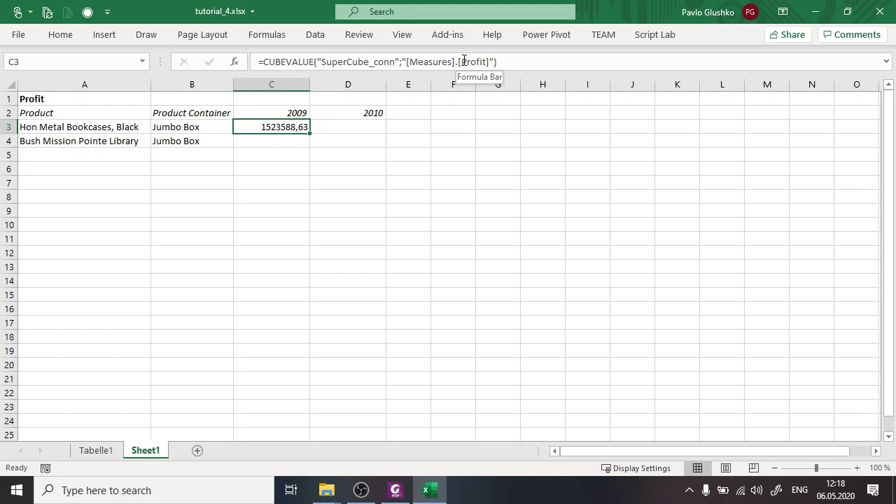
- Reopen C3's CUBEVALUE formula and begin a second member expression with the [Product].[Product Groups] hierarchy before the closing parenthesis
{"action": "left_click", "coordinate": [498, 62]}
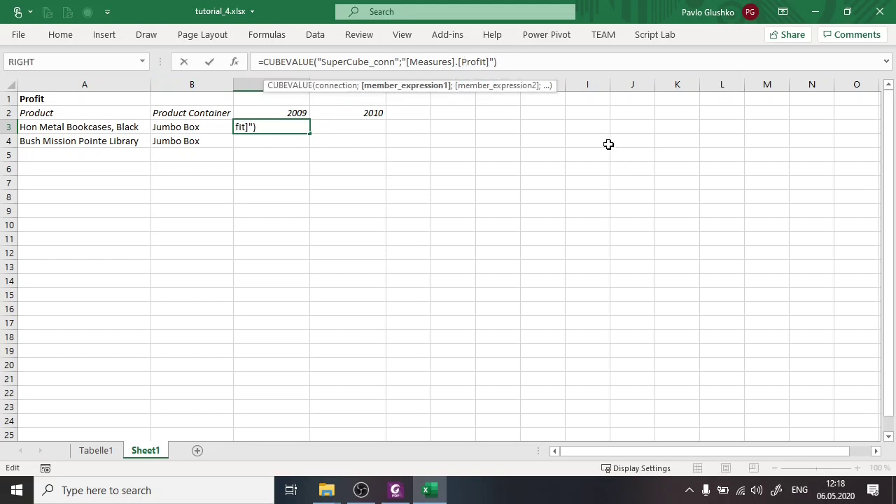
{"action": "key", "text": "Left"}
{"action": "type", "text": ";"}
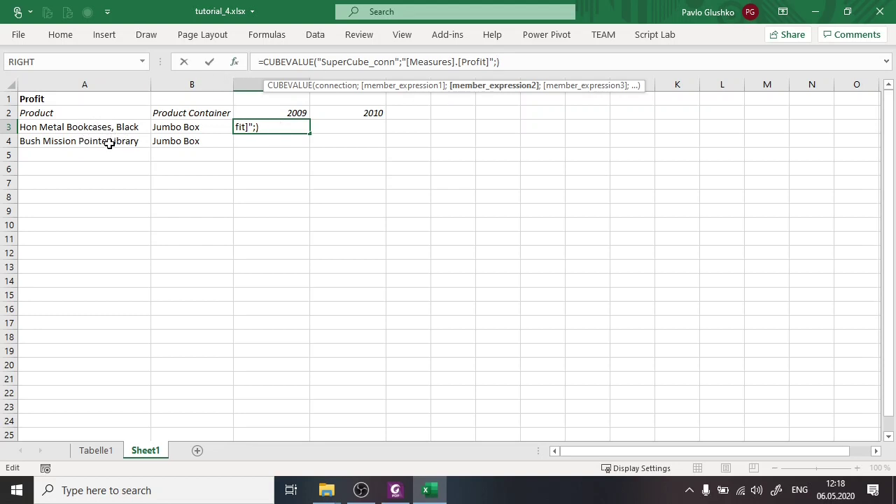
{"action": "type", "text": "\""}
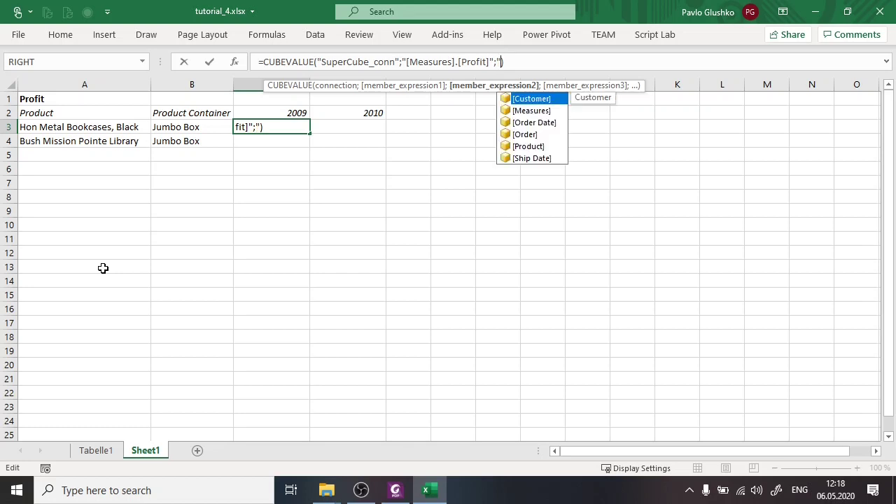
{"action": "key", "text": "Down"}
{"action": "key", "text": "Down"}
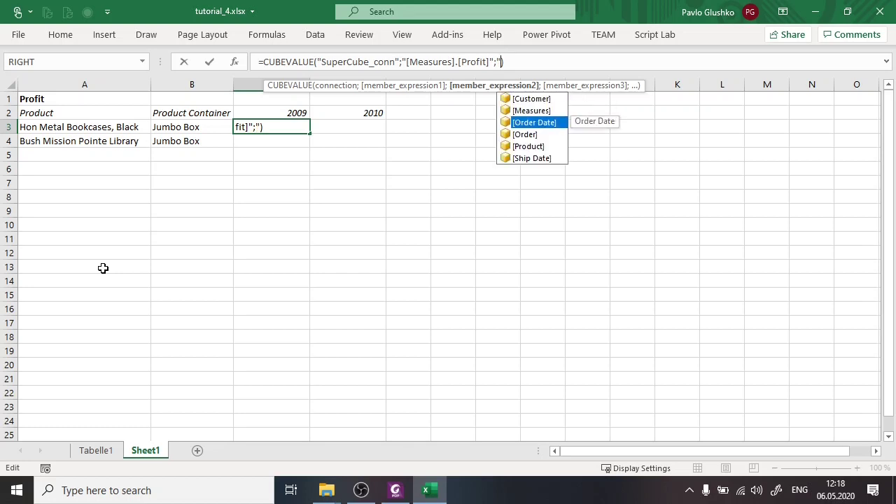
{"action": "key", "text": "Down"}
{"action": "key", "text": "Down"}
{"action": "key", "text": "Tab"}
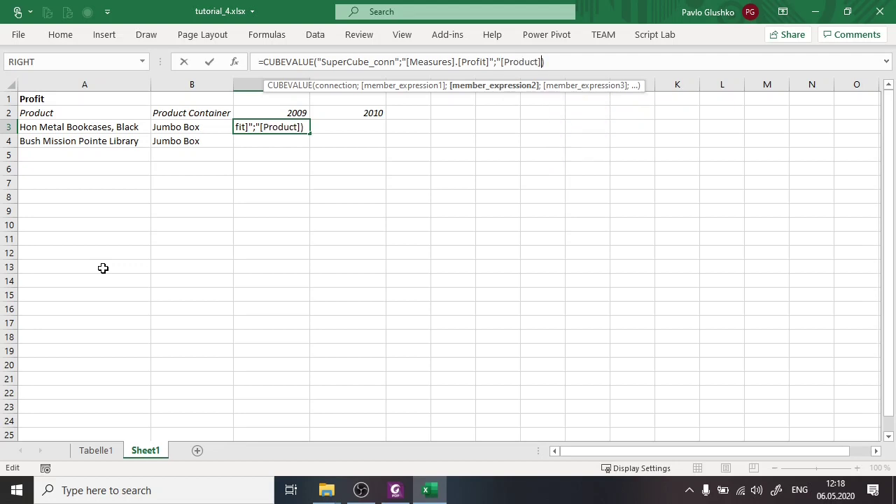
{"action": "type", "text": "."}
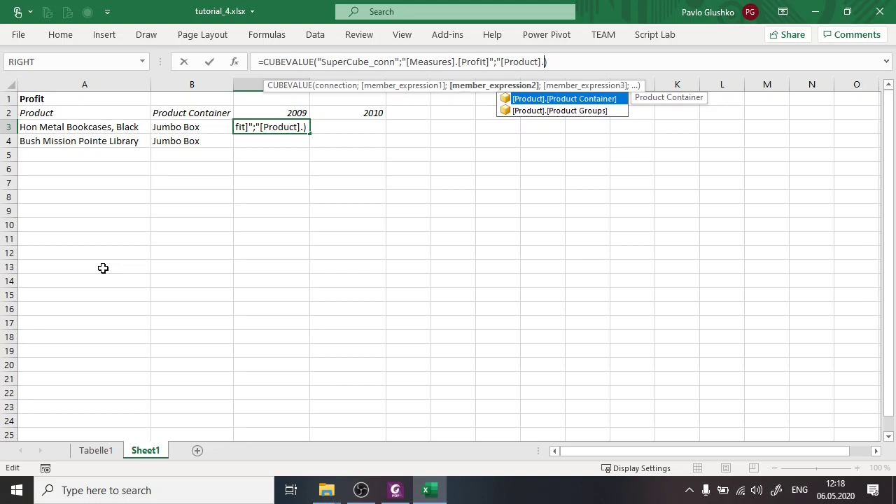
{"action": "key", "text": "Down"}
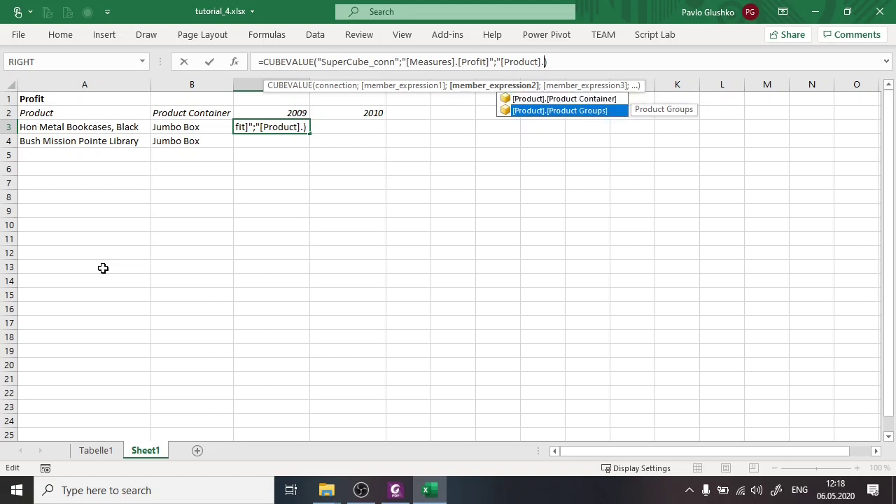
{"action": "key", "text": "Up"}
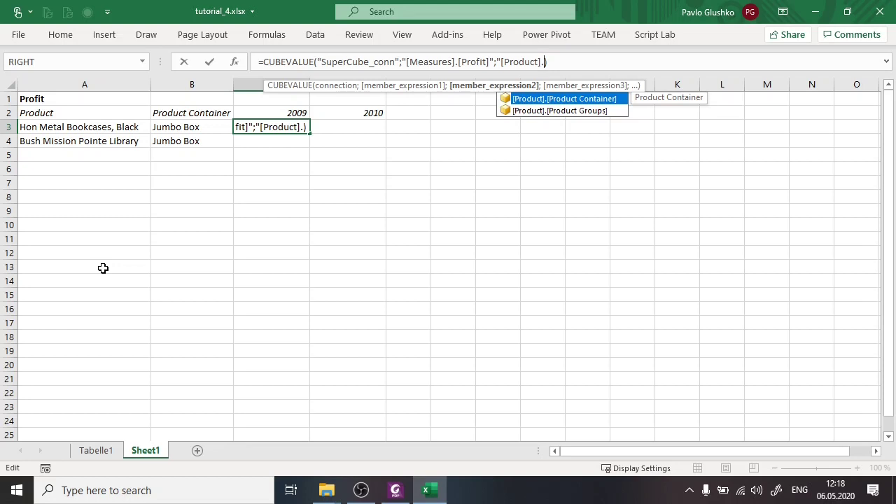
{"action": "key", "text": "Down"}
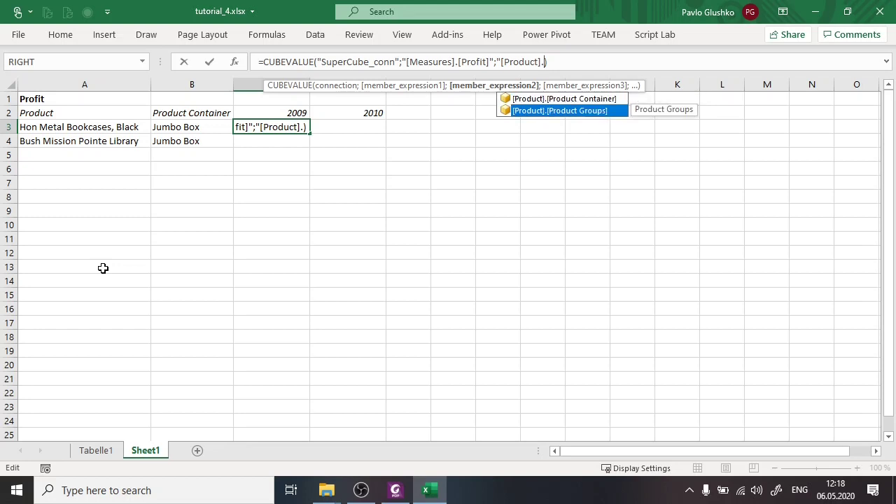
{"action": "key", "text": "Tab"}
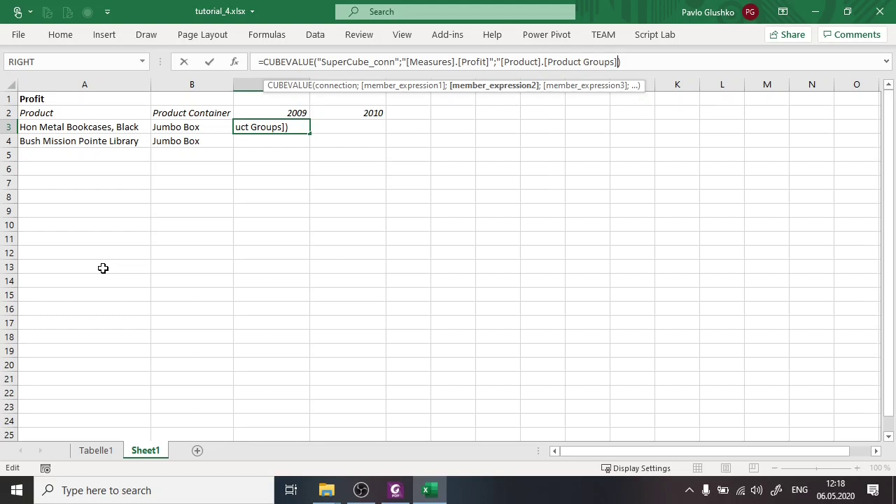
{"action": "type", "text": "."}
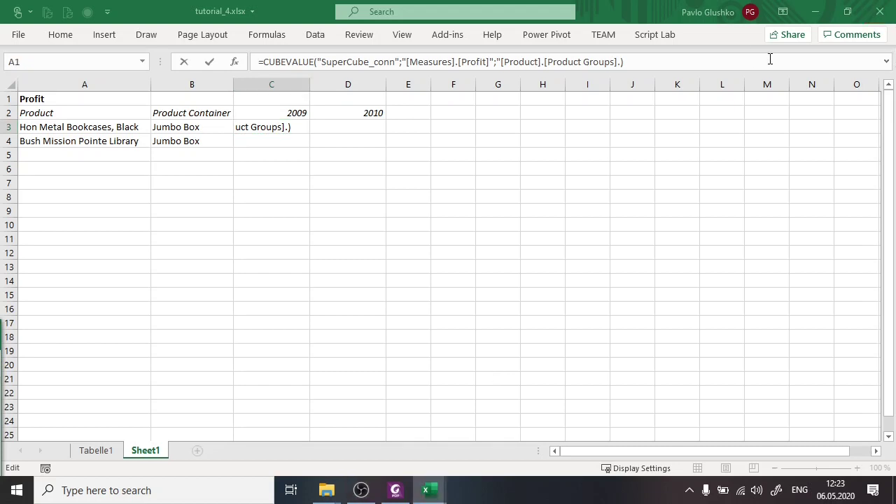
- Extend the second member expression in C3's formula with the [Furniture].[Bookcases] path below Product Groups
{"action": "left_click", "coordinate": [620, 62]}
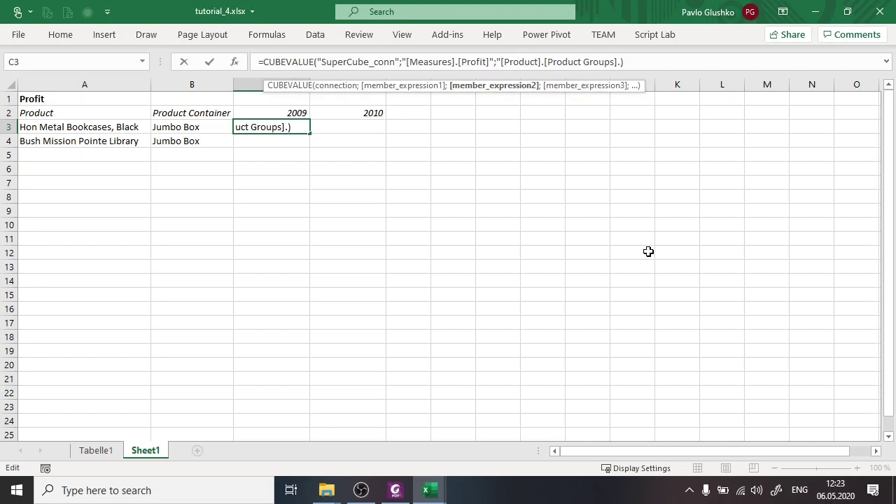
{"action": "type", "text": "[Furnitur"}
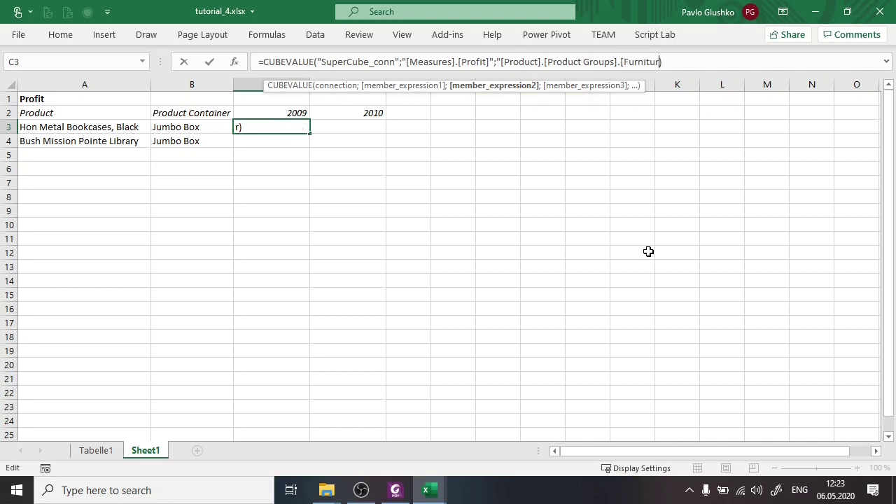
{"action": "type", "text": "e]."}
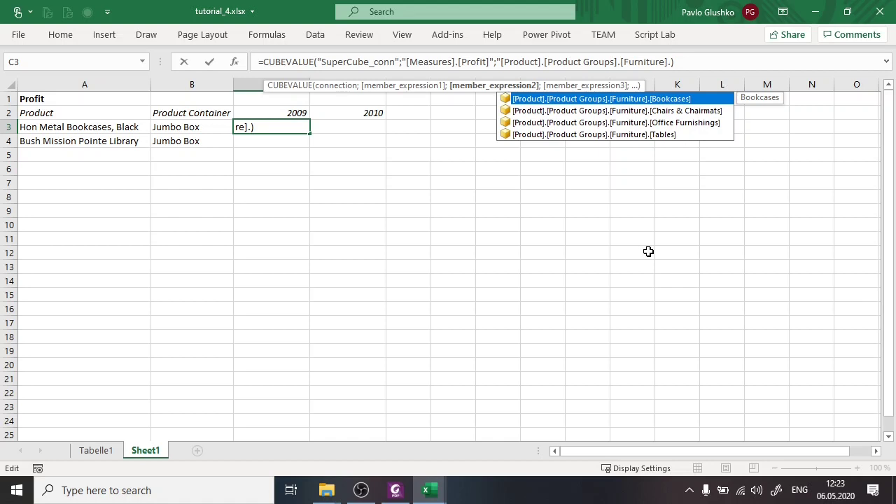
{"action": "key", "text": "Tab"}
{"action": "type", "text": ".["}
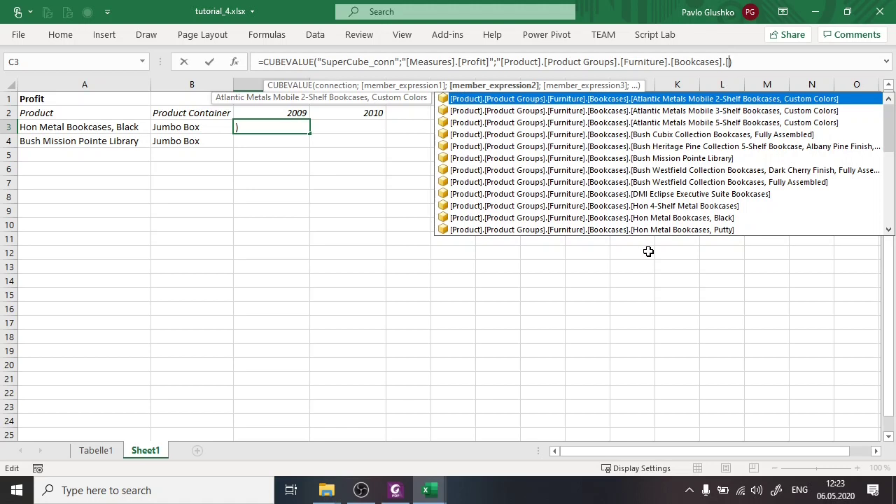
- Complete the second member expression with the [Hon Metal Bookcases, Black] member and a closing quotation mark
{"action": "key", "text": "Down"}
{"action": "key", "text": "Down"}
{"action": "key", "text": "Down"}
{"action": "key", "text": "Down"}
{"action": "key", "text": "Down"}
{"action": "key", "text": "Down"}
{"action": "key", "text": "Down"}
{"action": "key", "text": "Down"}
{"action": "key", "text": "Down"}
{"action": "key", "text": "Down"}
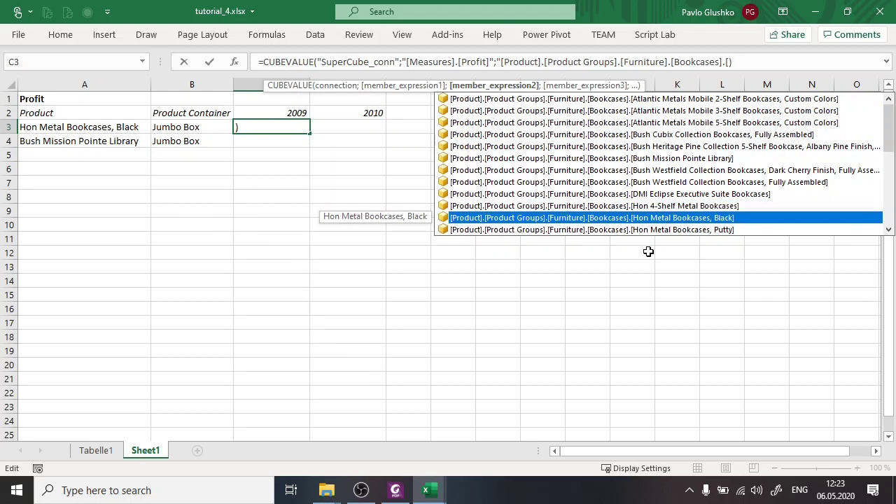
{"action": "key", "text": "Tab"}
{"action": "type", "text": "\""}
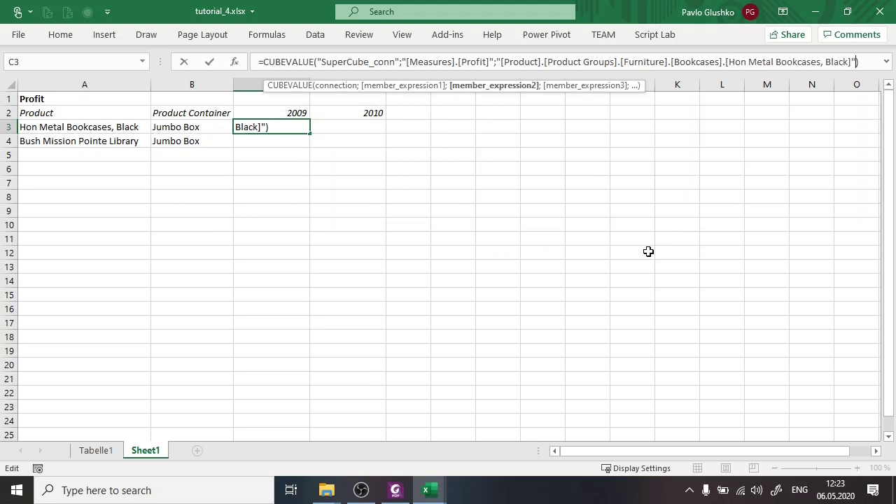
- Begin a third member expression in C3's CUBEVALUE formula with the [Product].[Product Container] hierarchy
{"action": "type", "text": ";"}
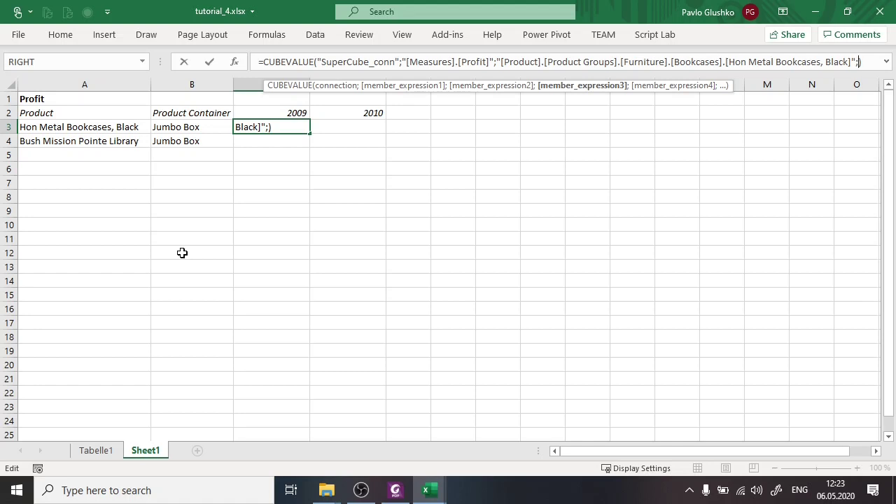
{"action": "type", "text": "\""}
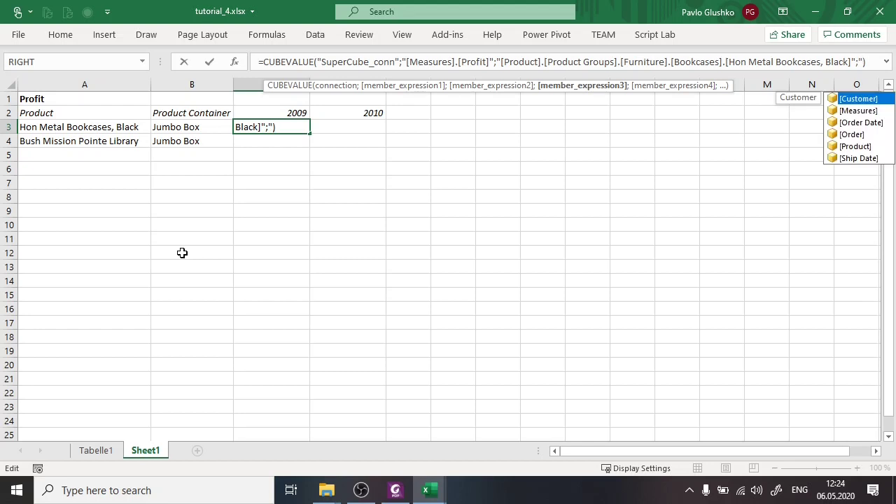
{"action": "key", "text": "Down"}
{"action": "key", "text": "Down"}
{"action": "key", "text": "Down"}
{"action": "key", "text": "Down"}
{"action": "key", "text": "Tab"}
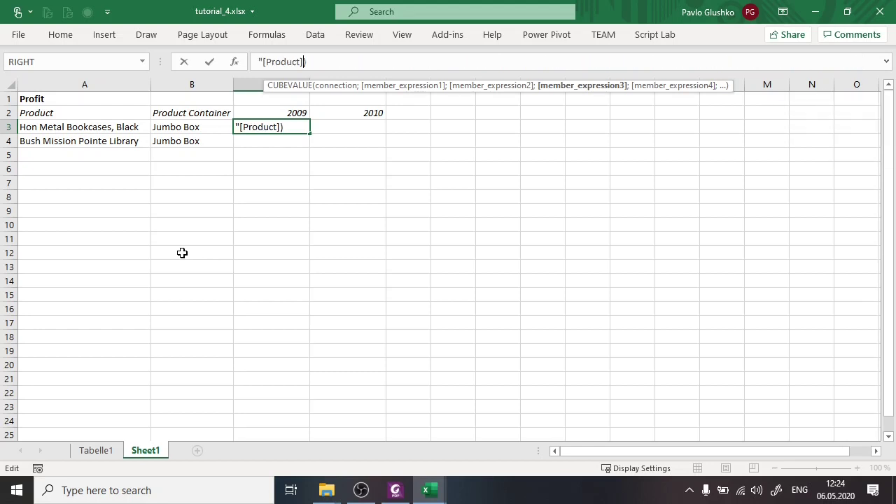
{"action": "type", "text": "."}
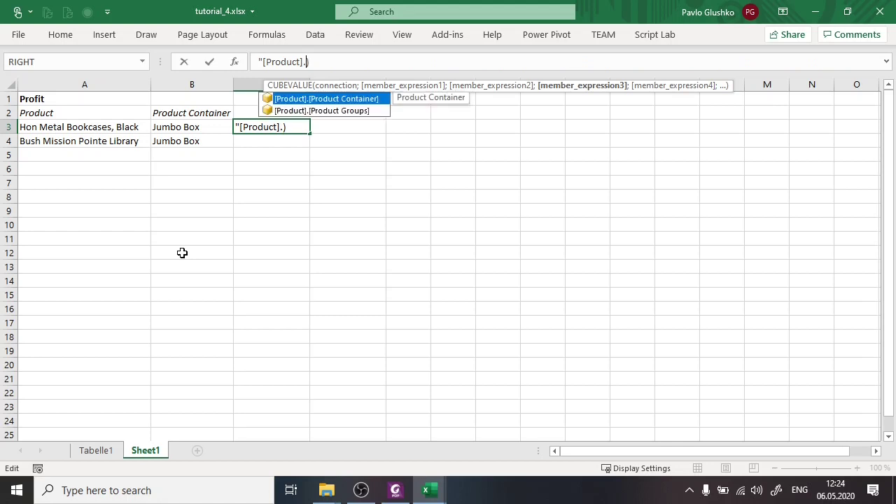
{"action": "key", "text": "Tab"}
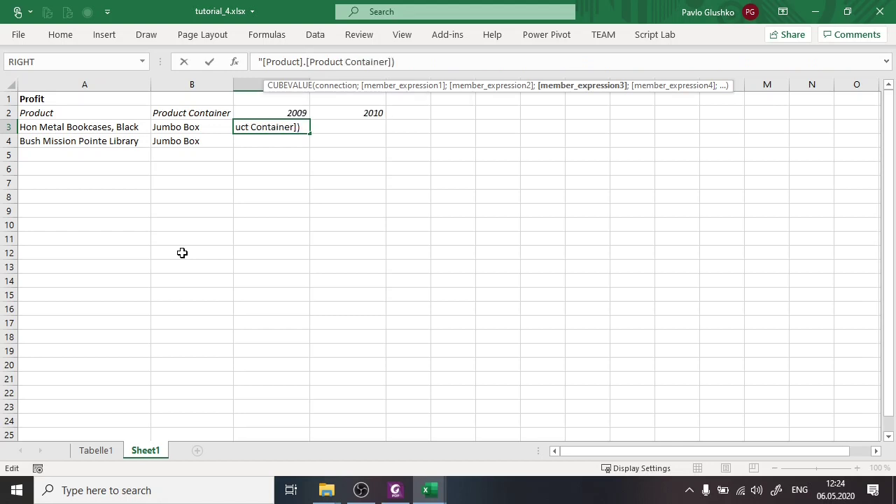
- Complete the third member expression with the member [Jumboo Box] and a closing quotation mark, and enter C3's formula
{"action": "type", "text": ".["}
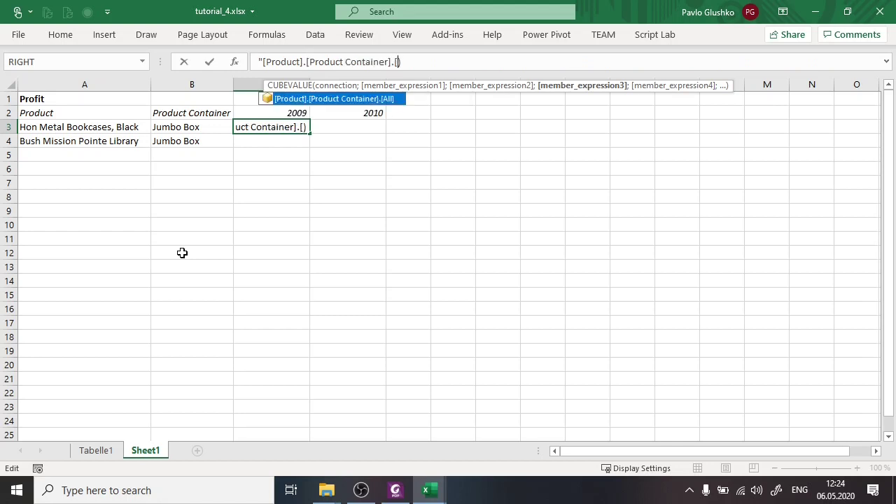
{"action": "type", "text": "J"}
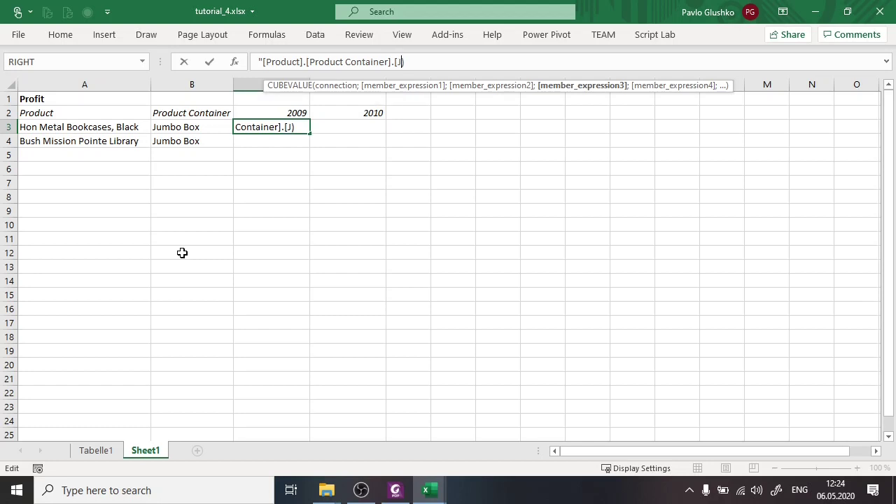
{"action": "type", "text": "u"}
{"action": "type", "text": "mboo Box]\""}
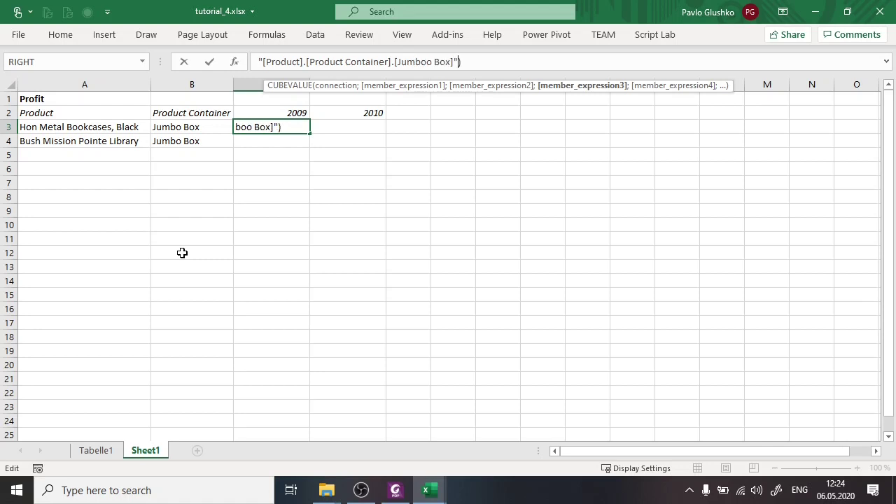
{"action": "type", "text": ")"}
{"action": "key", "text": "Return"}
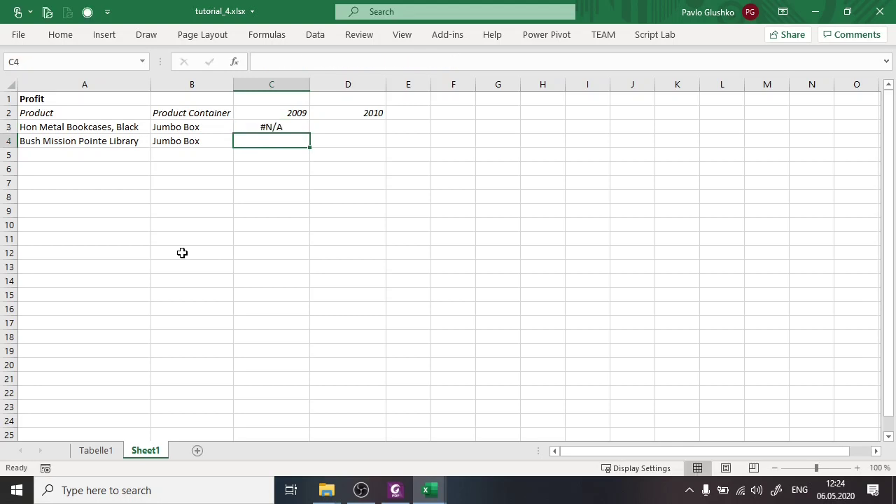
- Enlarge the formula display and correct the container member in C3's formula to [Jumbo Box], entering the corrected formula
{"action": "left_click", "coordinate": [303, 129]}
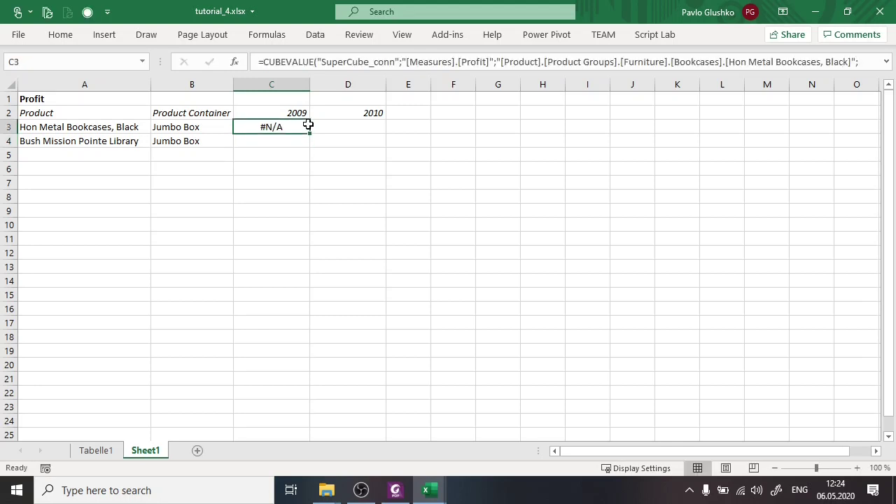
{"action": "left_click_drag", "start_coordinate": [408, 70], "coordinate": [441, 140]}
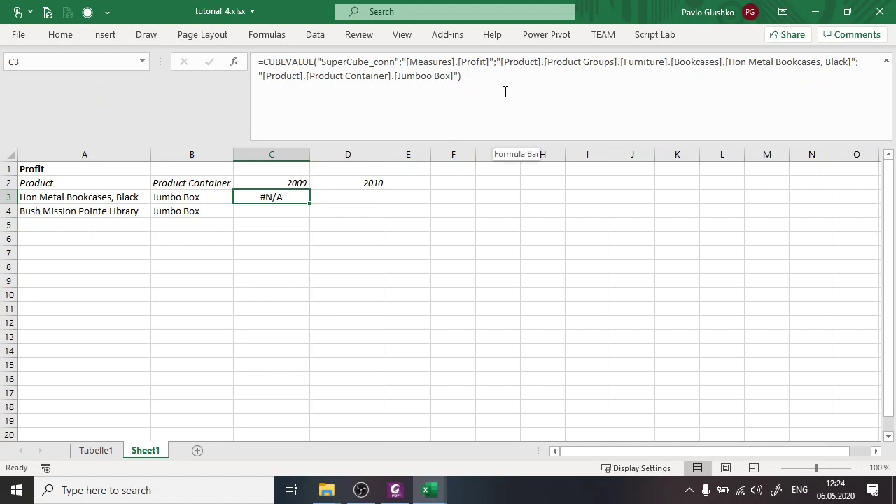
{"action": "left_click", "coordinate": [431, 77]}
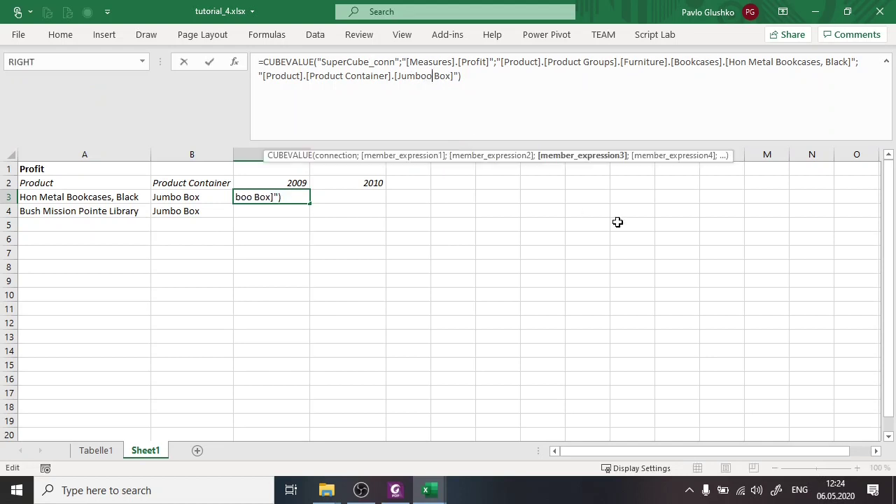
{"action": "key", "text": "BackSpace"}
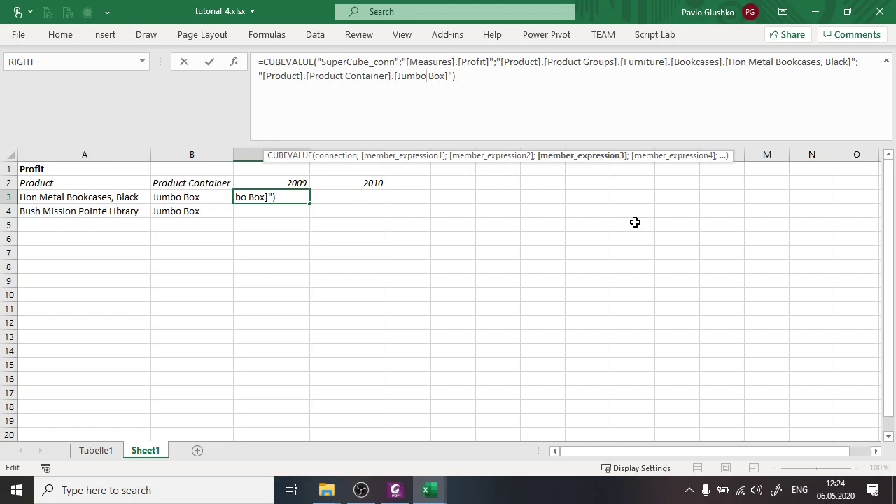
{"action": "key", "text": "Return"}
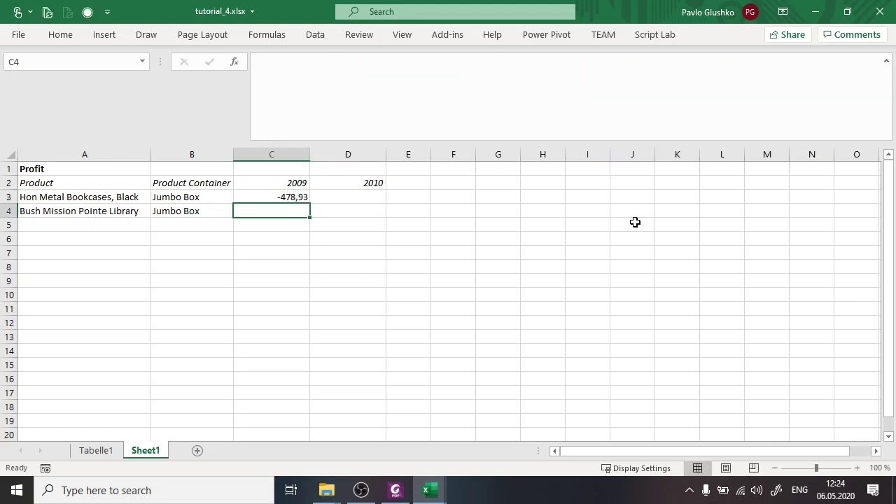
- Reopen C3's CUBEVALUE formula and begin a fourth member expression with the [Order Date].[Calendar Date] hierarchy before the closing parenthesis
{"action": "key", "text": "Up"}
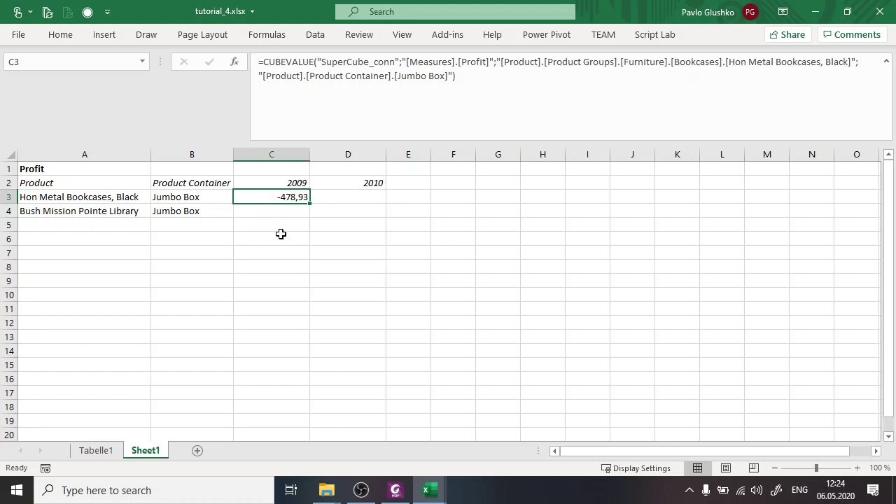
{"action": "left_click", "coordinate": [454, 75]}
{"action": "type", "text": ")"}
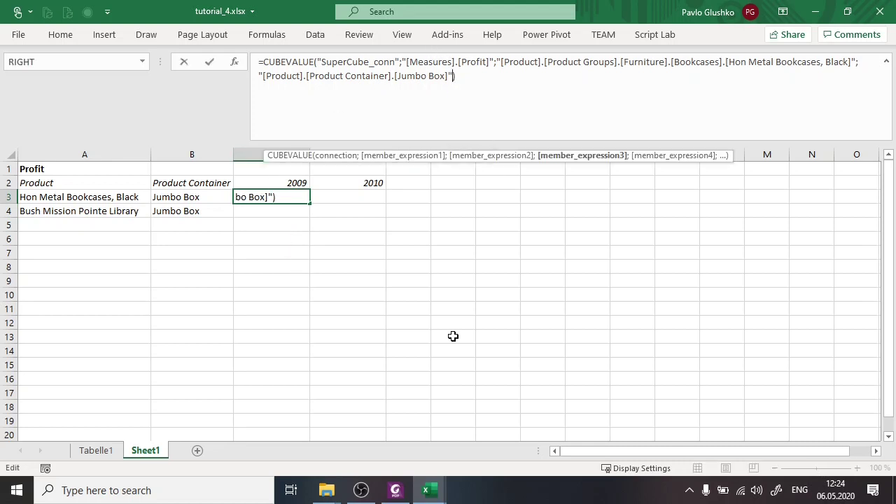
{"action": "type", "text": ";"}
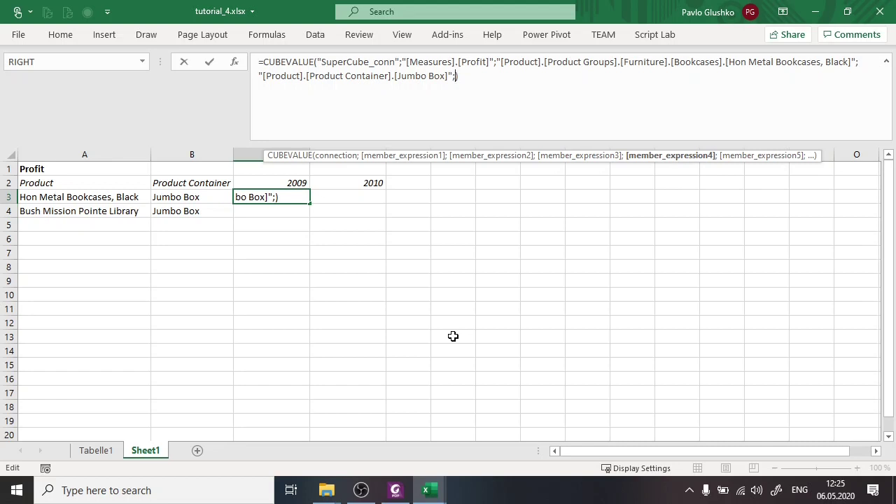
{"action": "type", "text": "\""}
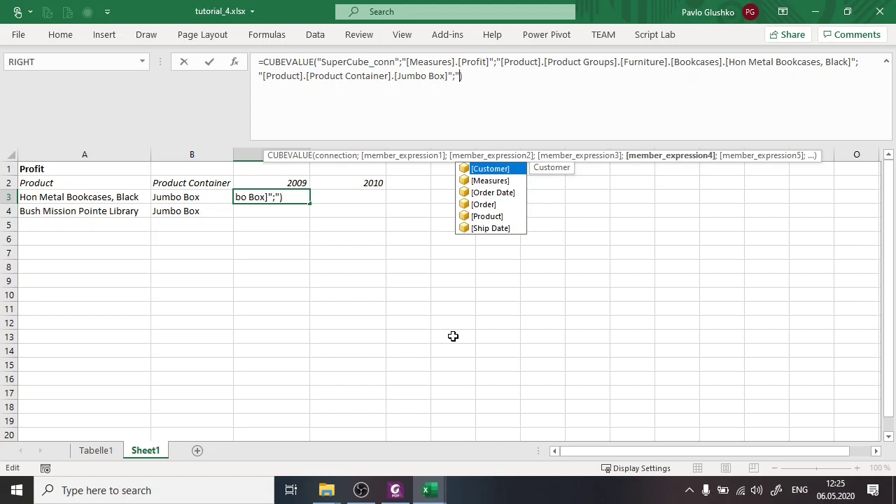
{"action": "key", "text": "Down"}
{"action": "key", "text": "Down"}
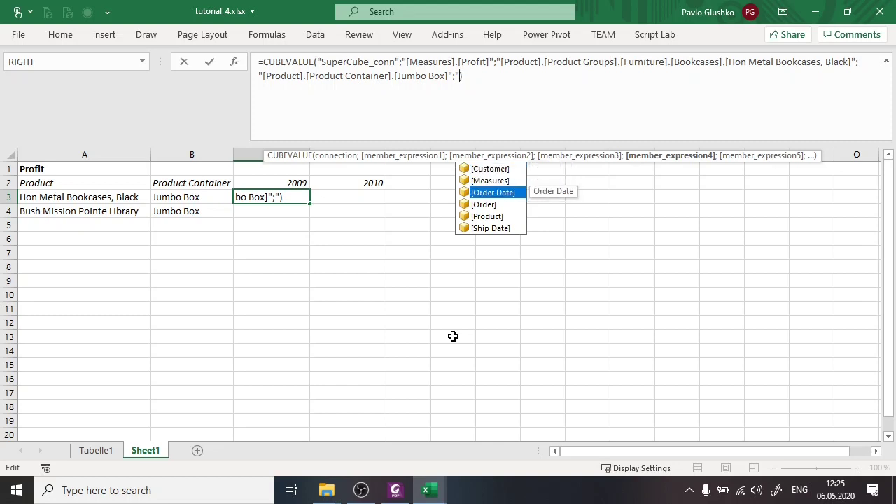
{"action": "key", "text": "Tab"}
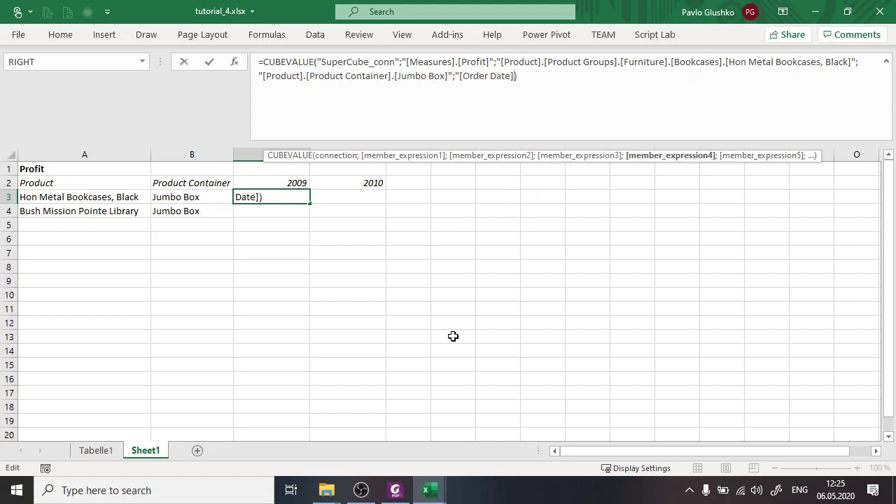
{"action": "type", "text": "."}
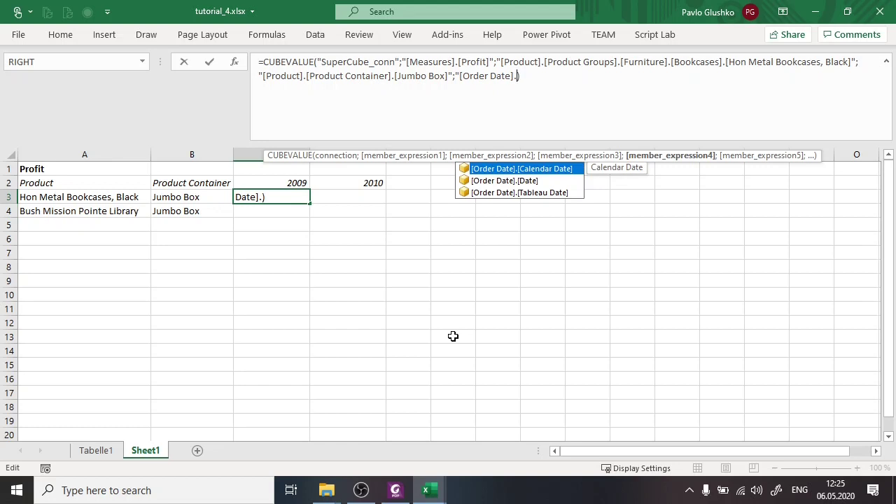
{"action": "key", "text": "Tab"}
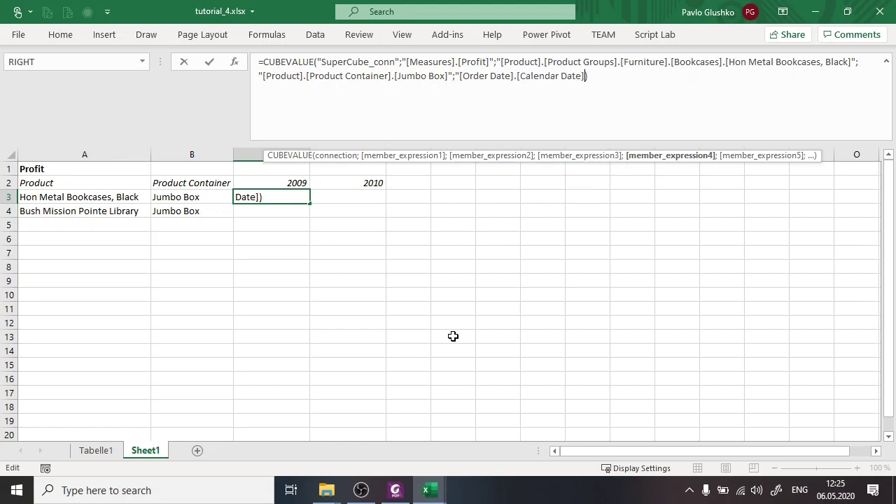
- Extend the fourth member expression in C3's formula with the [Year Name] level and the [2009] member
{"action": "type", "text": "."}
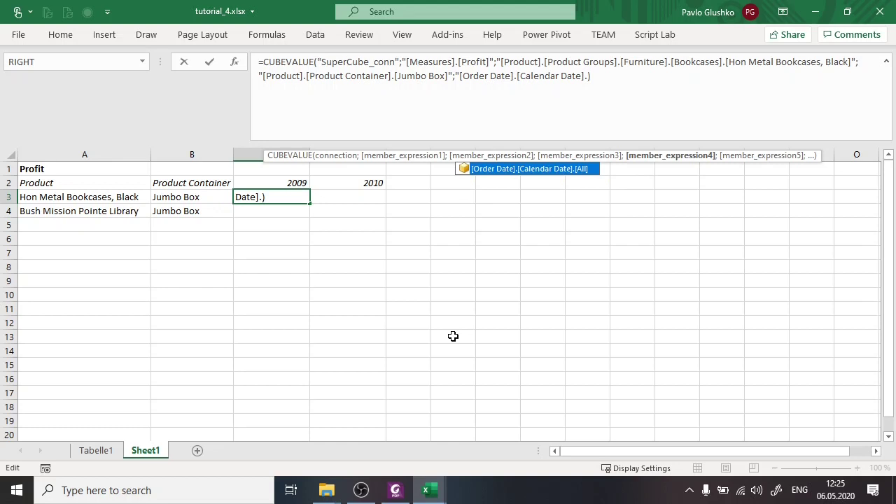
{"action": "type", "text": "["}
{"action": "type", "text": "Yar"}
{"action": "key", "text": "BackSpace"}
{"action": "key", "text": "BackSpace"}
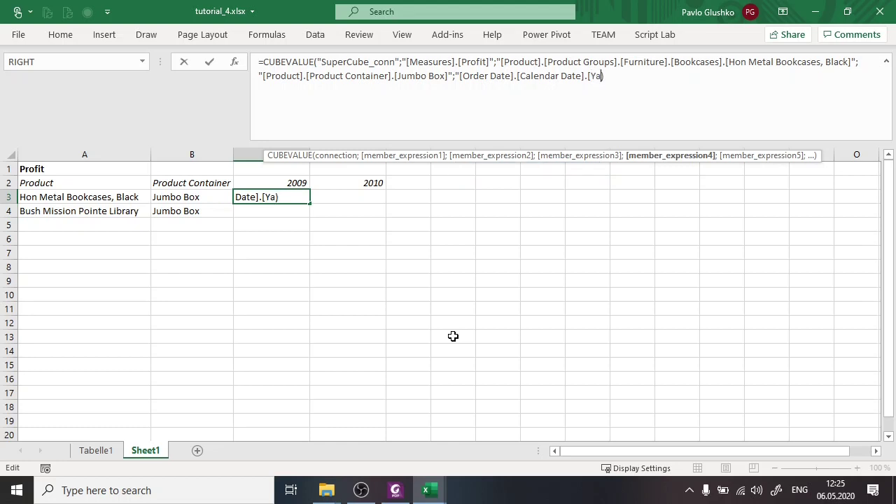
{"action": "type", "text": "ear Name"}
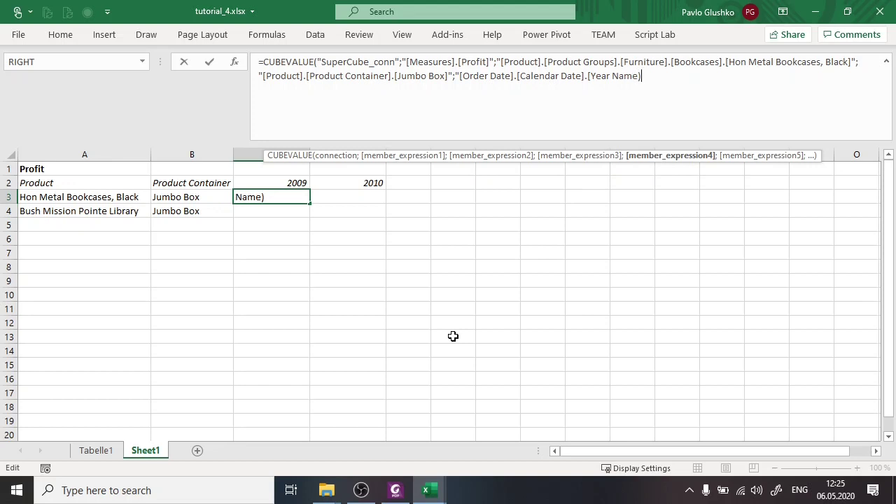
{"action": "type", "text": "]"}
{"action": "type", "text": ".[200"}
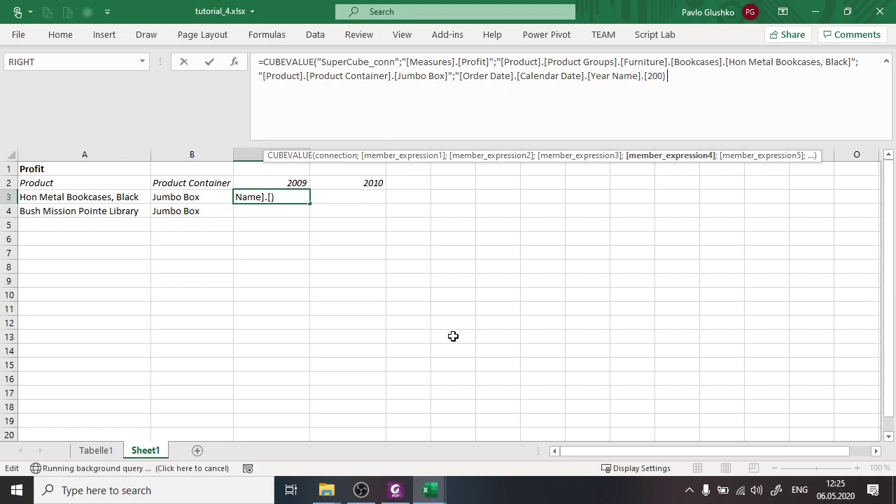
{"action": "type", "text": "9]"}
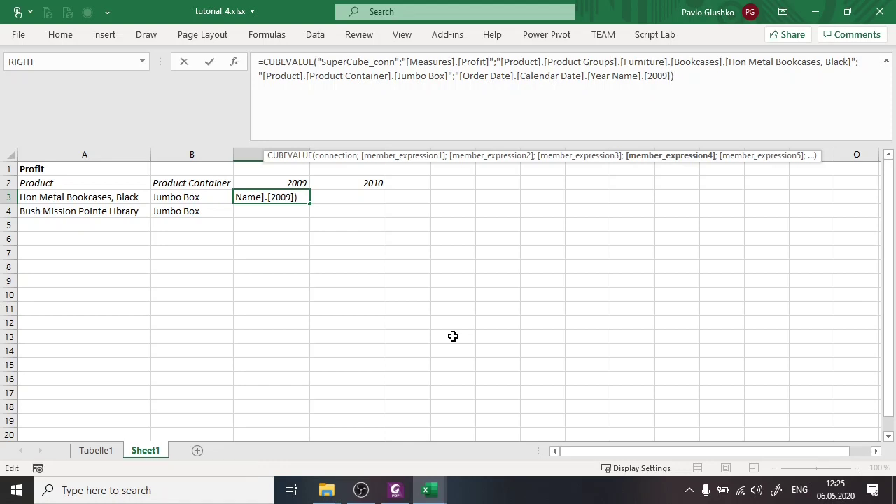
- Close the fourth member expression with a quotation mark and enter C3's completed formula
{"action": "key", "text": "Right"}
{"action": "key", "text": "BackSpace"}
{"action": "key", "text": "super+space"}
{"action": "key", "text": "super+space"}
{"action": "key", "text": "super+space"}
{"action": "key", "text": "super+space"}
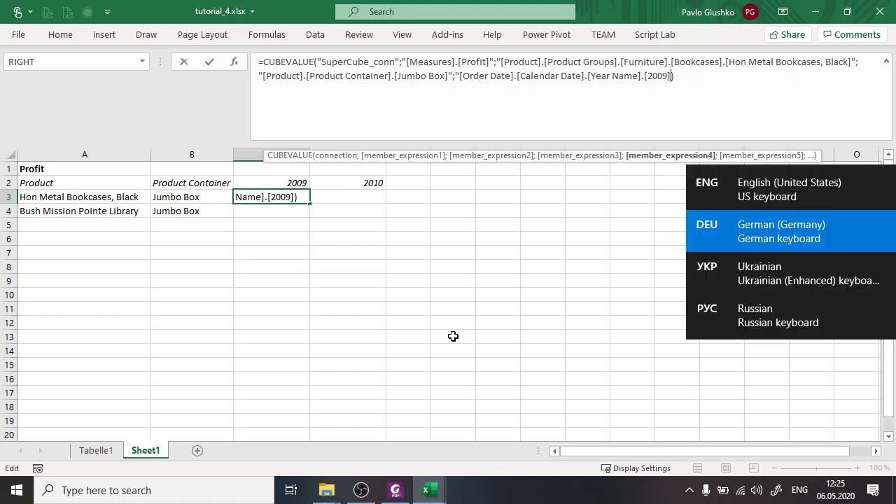
{"action": "type", "text": "|"}
{"action": "key", "text": "BackSpace"}
{"action": "key", "text": "BackSpace"}
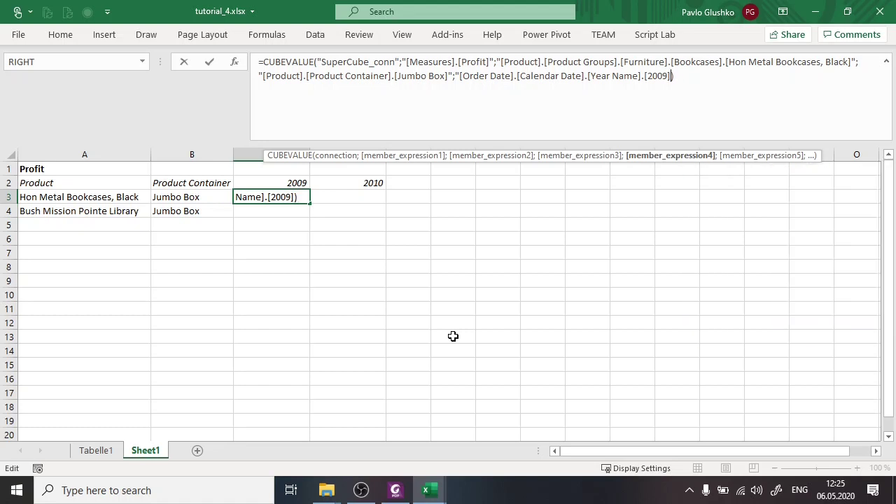
{"action": "type", "text": "\""}
{"action": "key", "text": "Return"}
- Fill C3's CUBEVALUE formula down to C4 for the Bush Mission Pointe Library row
{"action": "key", "text": "Up"}
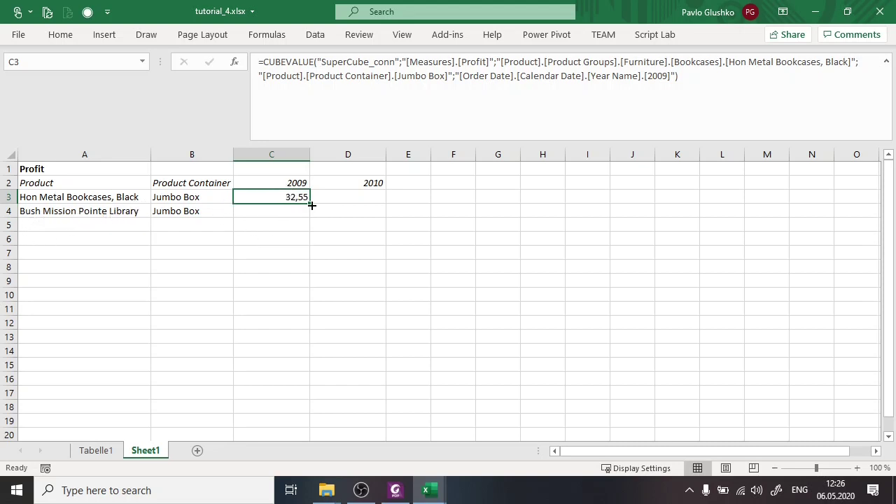
{"action": "left_click_drag", "start_coordinate": [309, 203], "coordinate": [308, 213]}
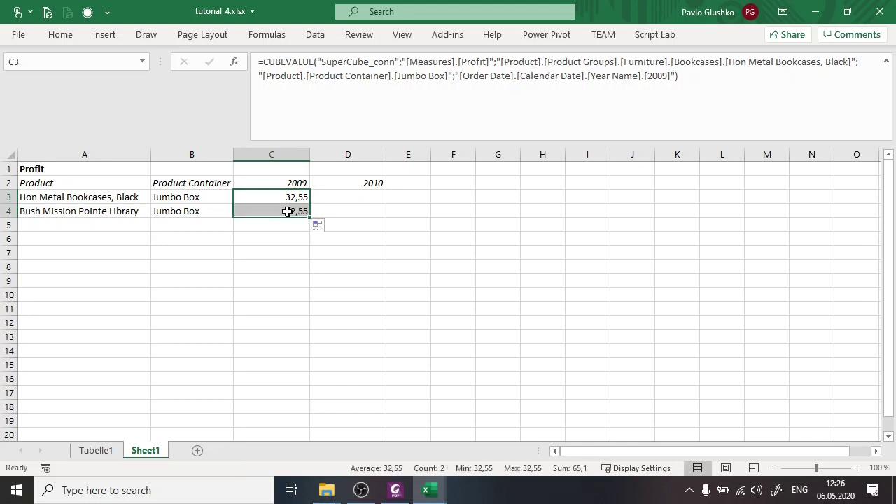
- Examine the second member expression in C4's copied CUBEVALUE formula, especially its hard-coded Hon Metal Bookcases, Black product name
{"action": "left_click", "coordinate": [291, 210]}
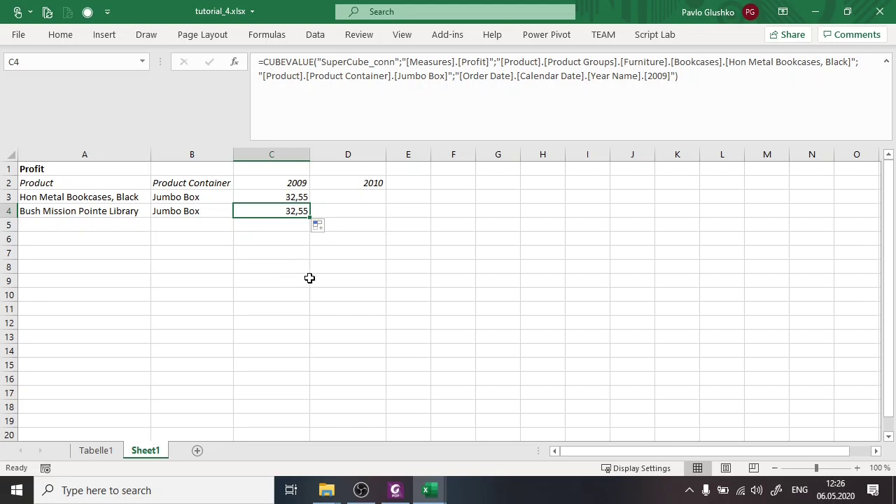
{"action": "left_click", "coordinate": [497, 61]}
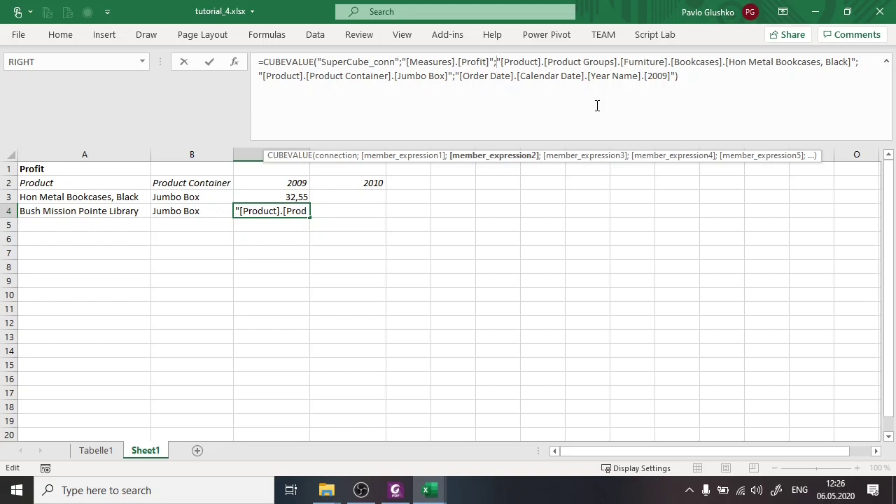
{"action": "left_click", "coordinate": [728, 62]}
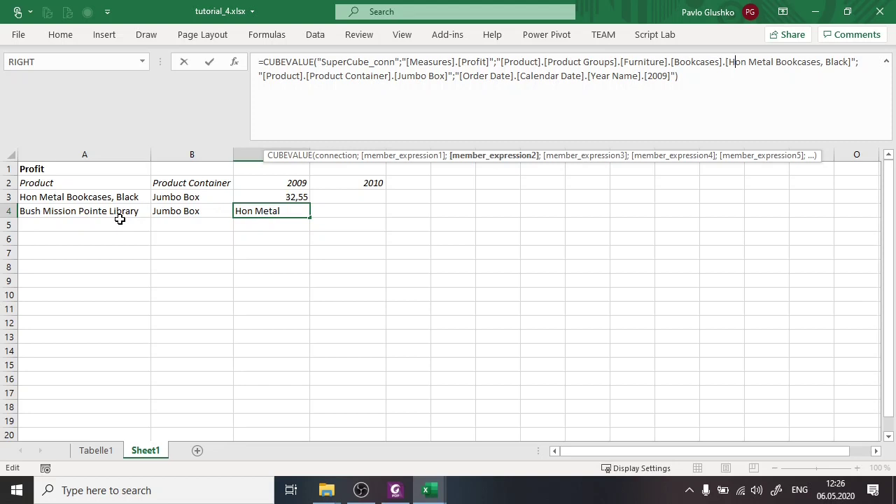
{"action": "key", "text": "ctrl+shift+Right"}
{"action": "key", "text": "ctrl+shift+Right"}
{"action": "key", "text": "ctrl+shift+Right"}
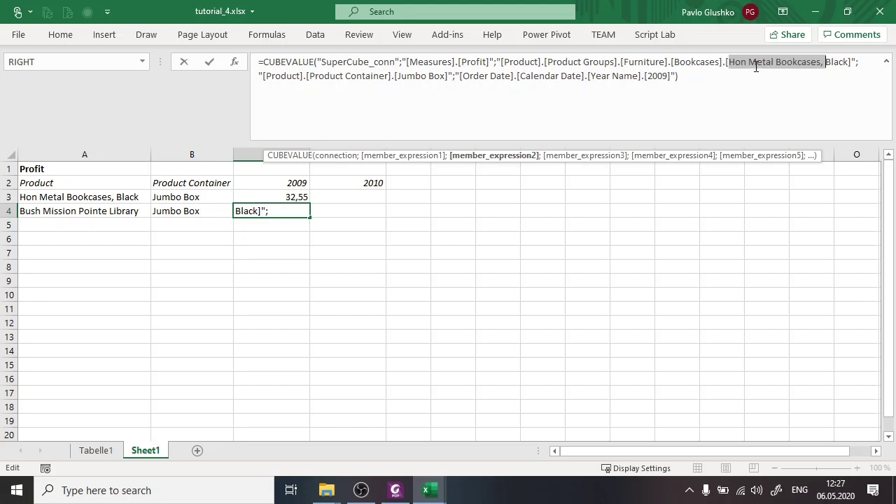
{"action": "left_click", "coordinate": [732, 62]}
{"action": "key", "text": "ctrl+Left"}
{"action": "key", "text": "ctrl+shift+Right"}
{"action": "key", "text": "ctrl+shift+Right"}
{"action": "key", "text": "ctrl+shift+Right"}
{"action": "key", "text": "ctrl+shift+Right"}
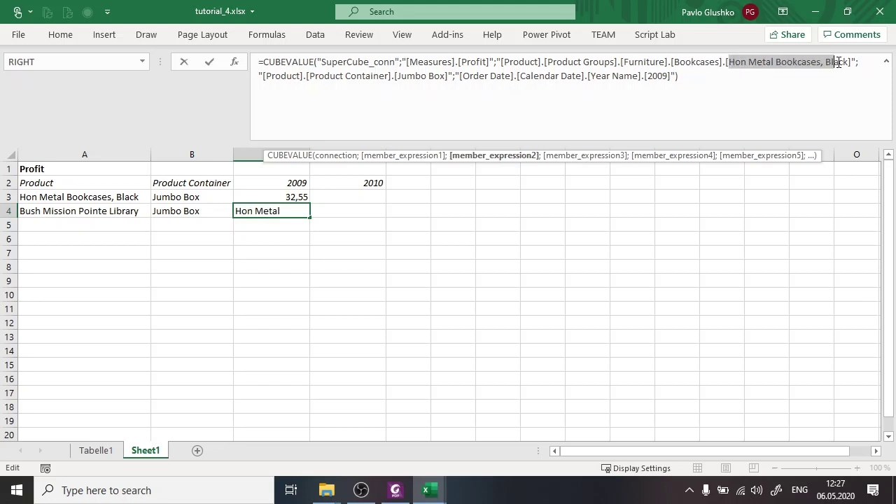
{"action": "key", "text": "shift+Left"}
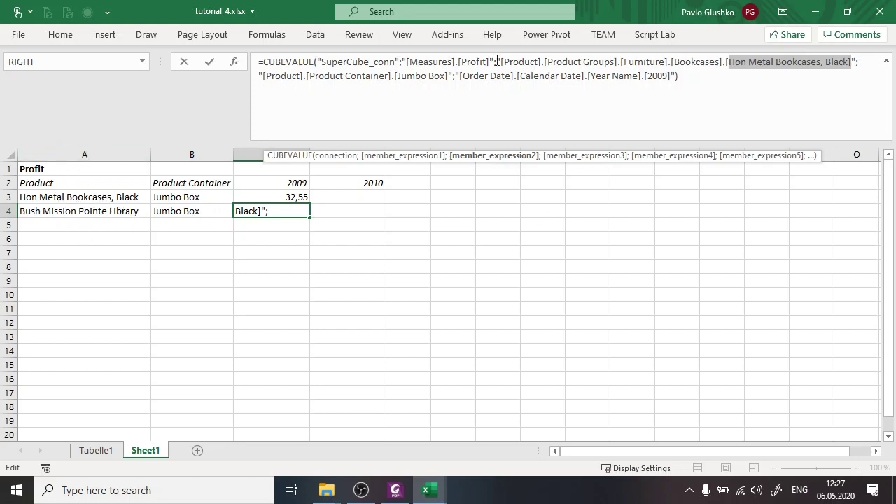
{"action": "left_click_drag", "start_coordinate": [500, 63], "coordinate": [859, 62]}
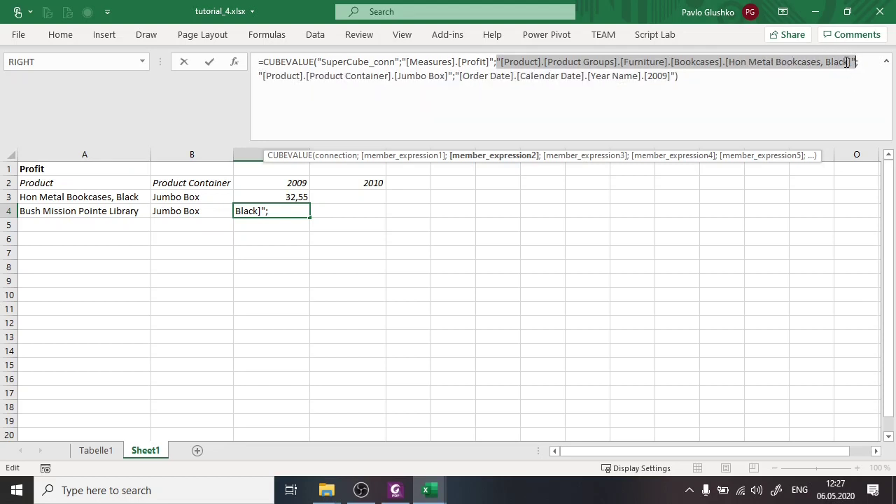
- Replace the product name Hon Metal Bookcases, Black in C4's formula with a pair of quotation marks inside the square brackets
{"action": "left_click", "coordinate": [847, 63]}
{"action": "left_click_drag", "start_coordinate": [848, 62], "coordinate": [728, 62]}
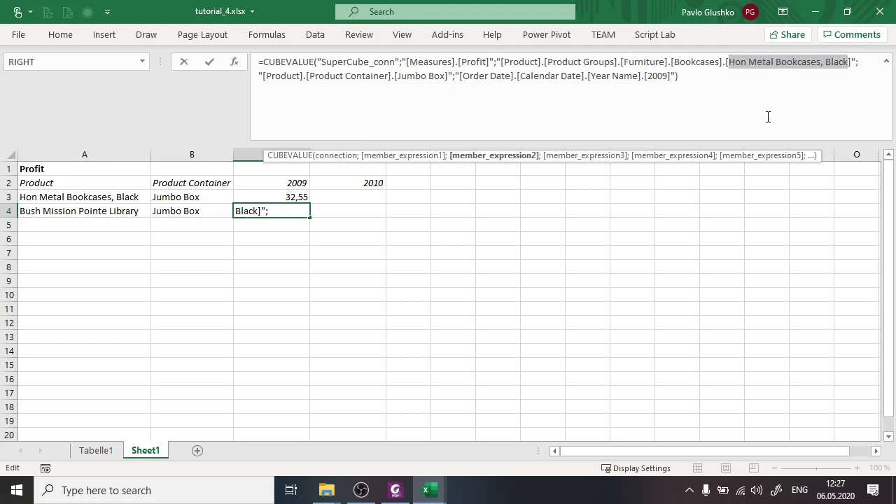
{"action": "key", "text": "BackSpace"}
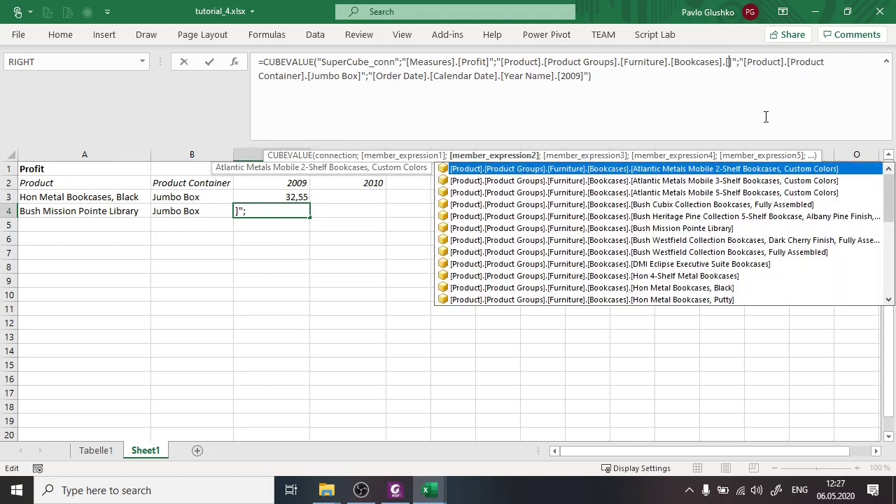
{"action": "type", "text": "\"\""}
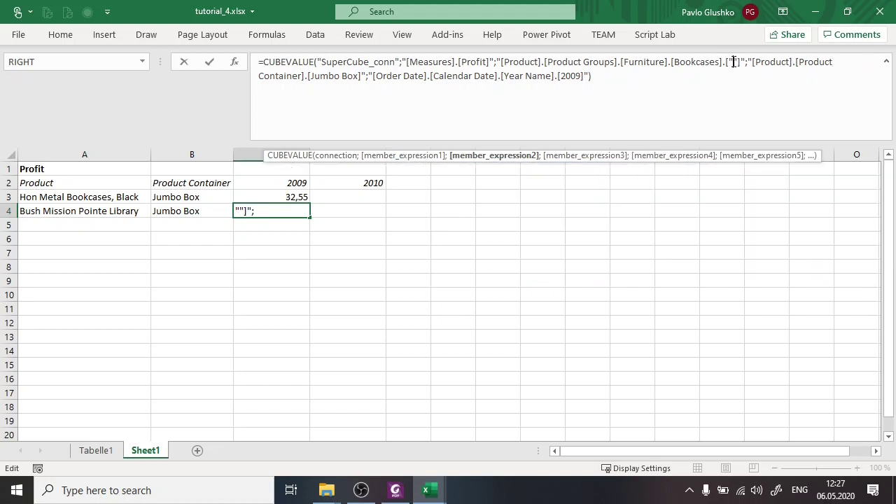
- Insert &A4& between the new quotation marks so the product comes from the cell, and enter C4's formula
{"action": "left_click_drag", "start_coordinate": [735, 62], "coordinate": [497, 62]}
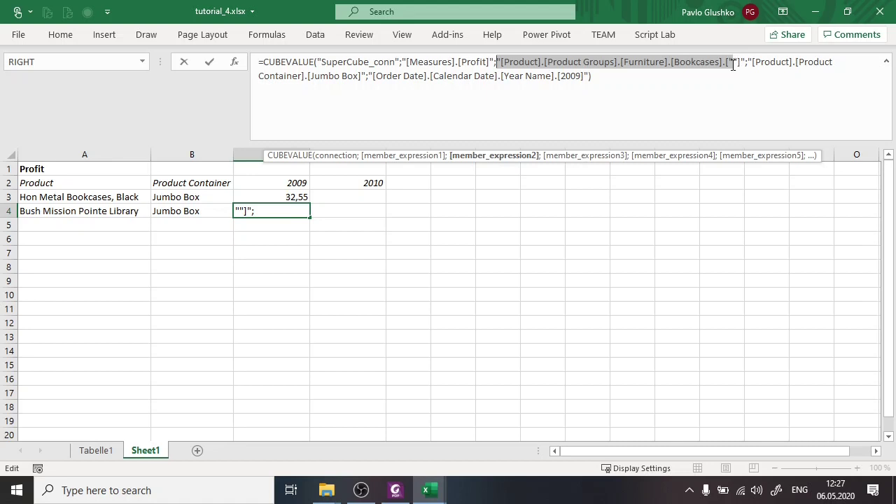
{"action": "left_click", "coordinate": [733, 65]}
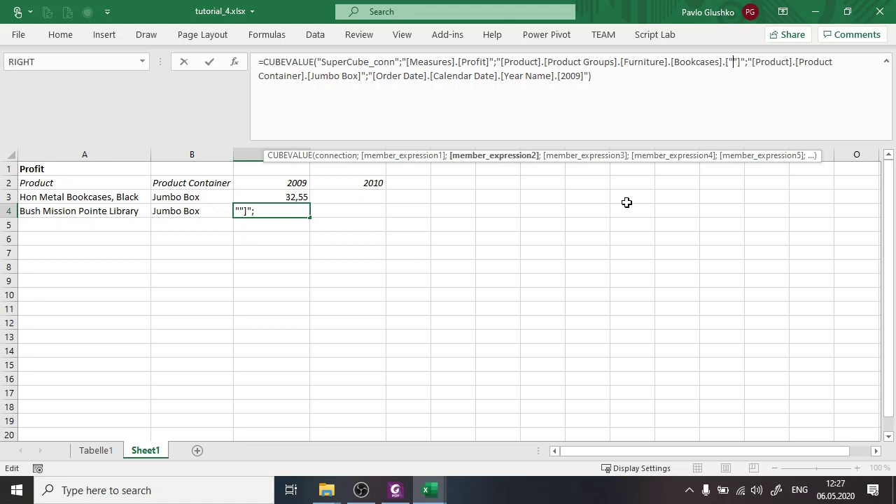
{"action": "type", "text": "&"}
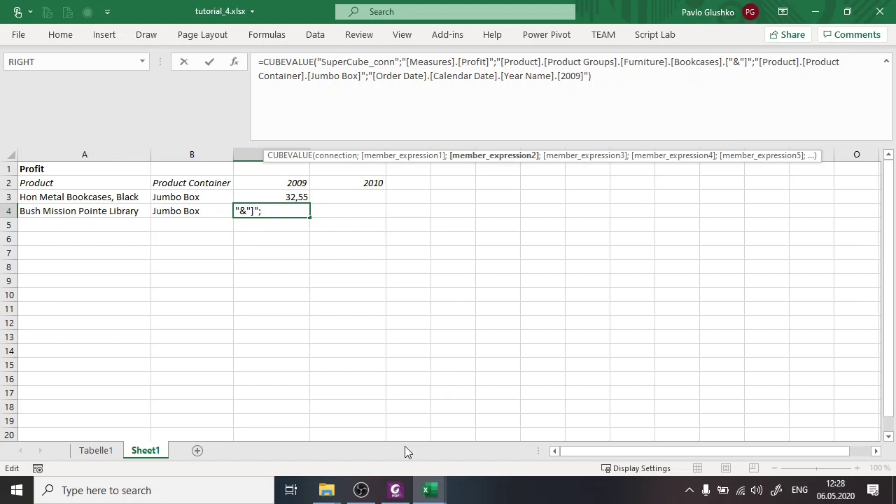
{"action": "type", "text": "A4"}
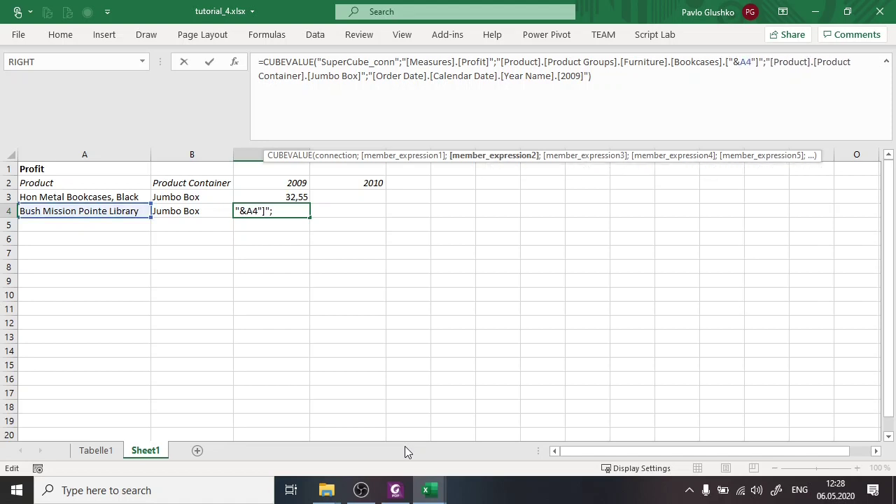
{"action": "type", "text": "&"}
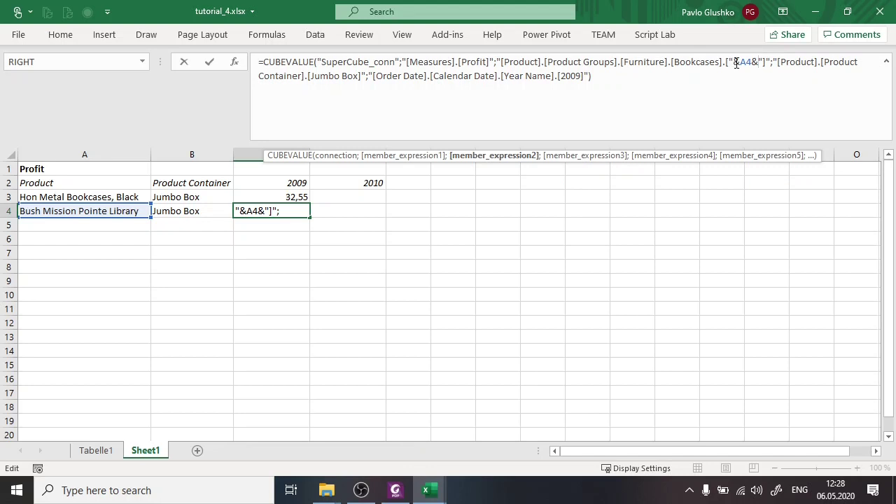
{"action": "left_click_drag", "start_coordinate": [735, 63], "coordinate": [493, 63]}
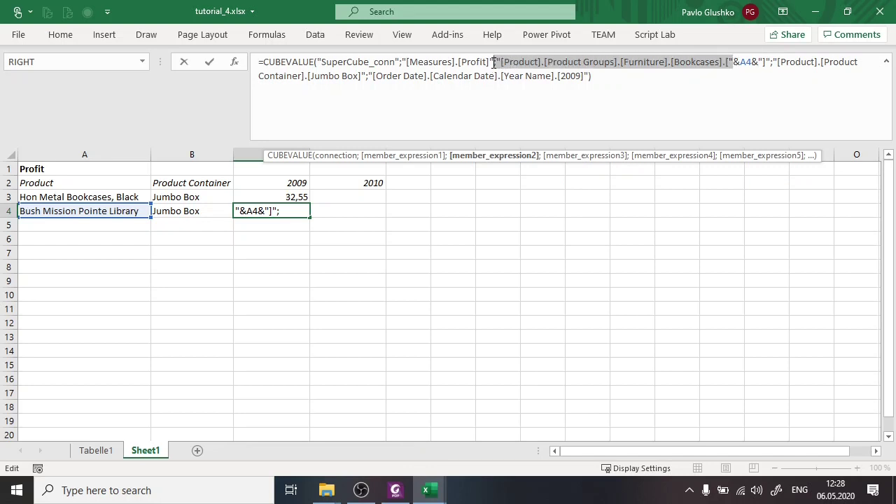
{"action": "left_click_drag", "start_coordinate": [739, 63], "coordinate": [770, 63]}
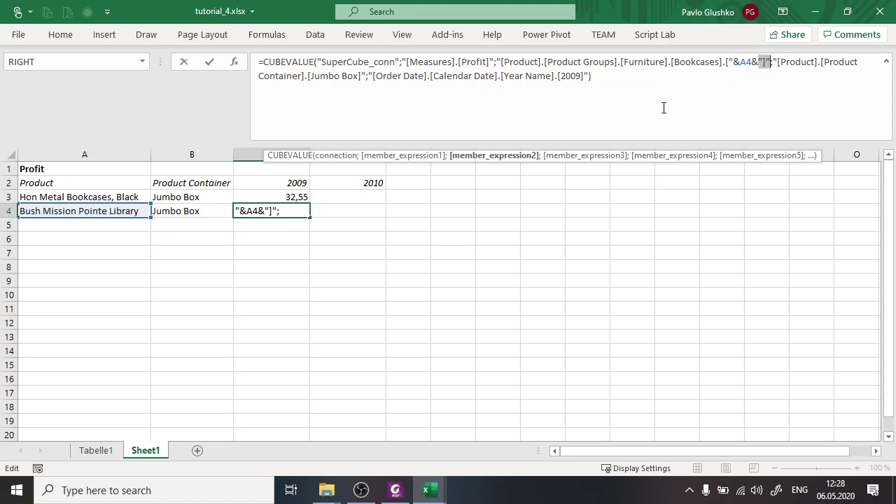
{"action": "left_click", "coordinate": [749, 62]}
{"action": "left_click", "coordinate": [657, 85]}
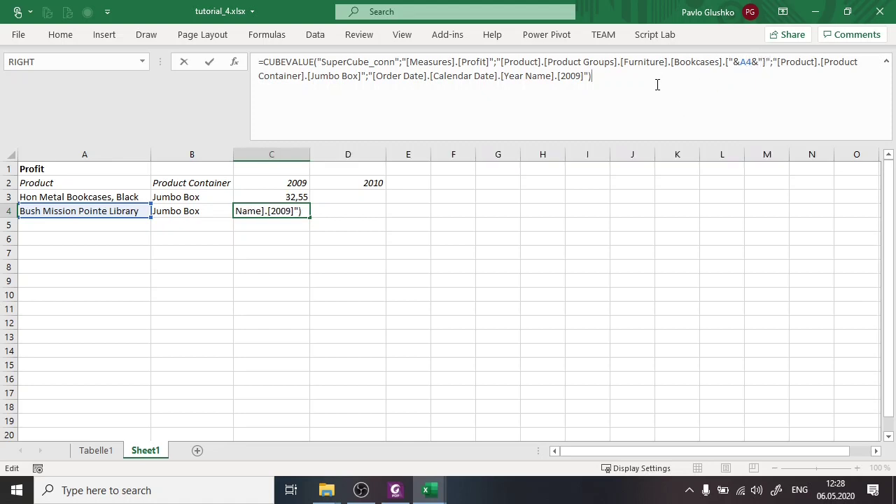
{"action": "key", "text": "Return"}
{"action": "key", "text": "Up"}
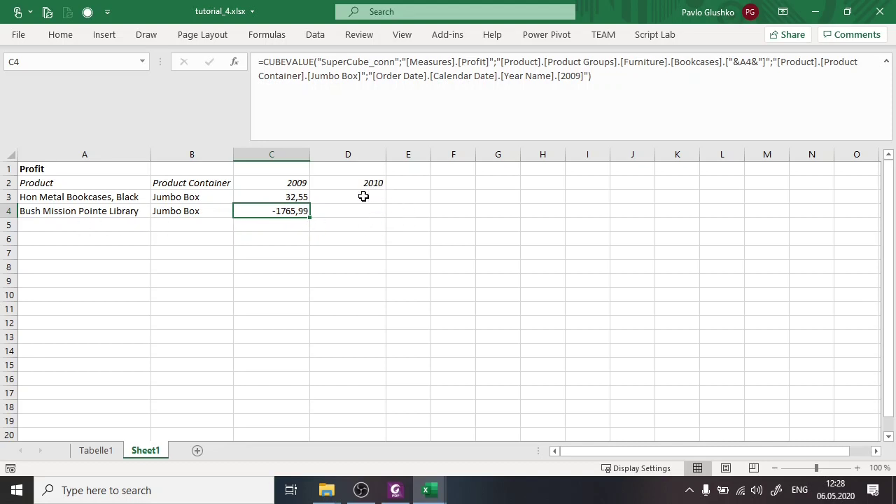
- Replace the year 2009 in C4's fourth member expression with "&C2&" and enter the formula
{"action": "double_click", "coordinate": [563, 76]}
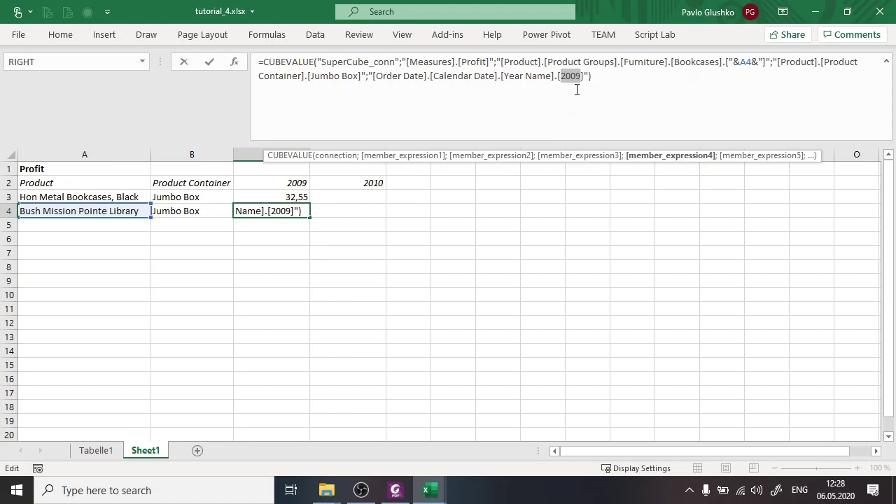
{"action": "type", "text": "\"\""}
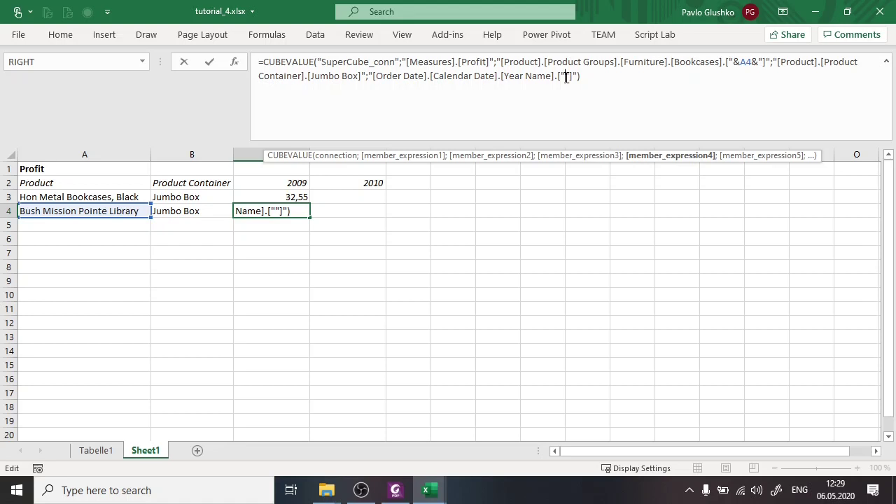
{"action": "type", "text": "&&"}
{"action": "key", "text": "Left"}
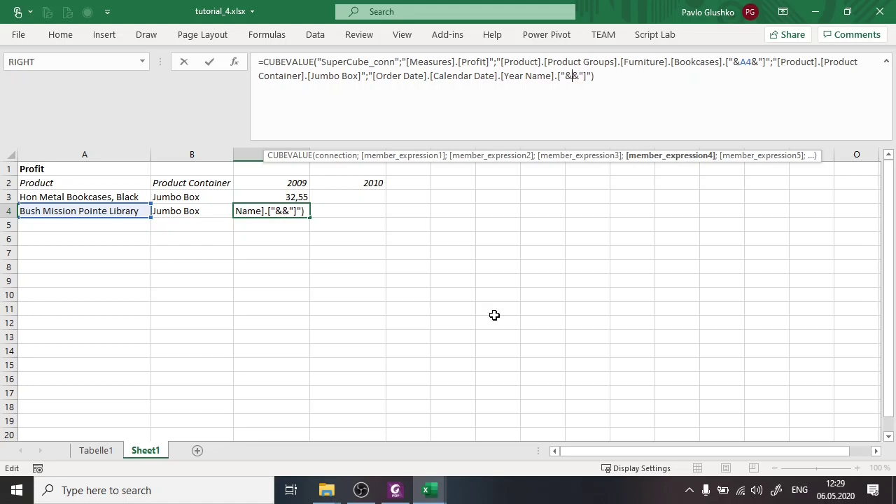
{"action": "type", "text": "C2"}
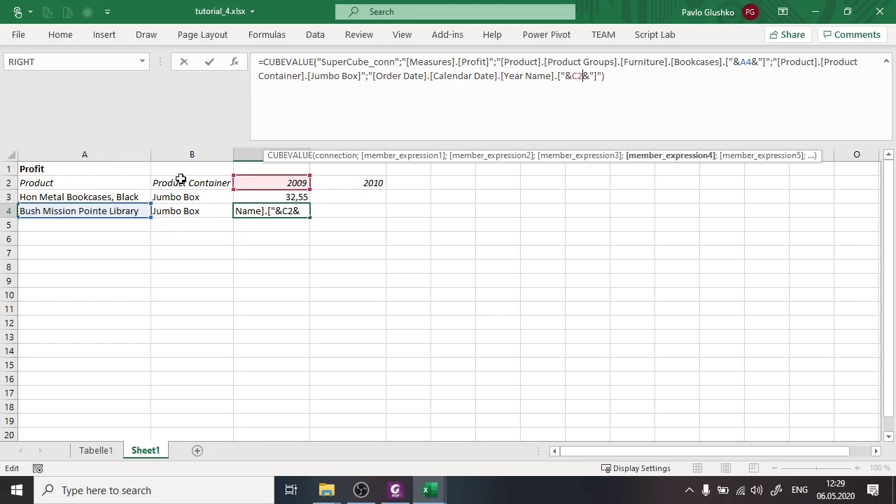
{"action": "left_click", "coordinate": [620, 76]}
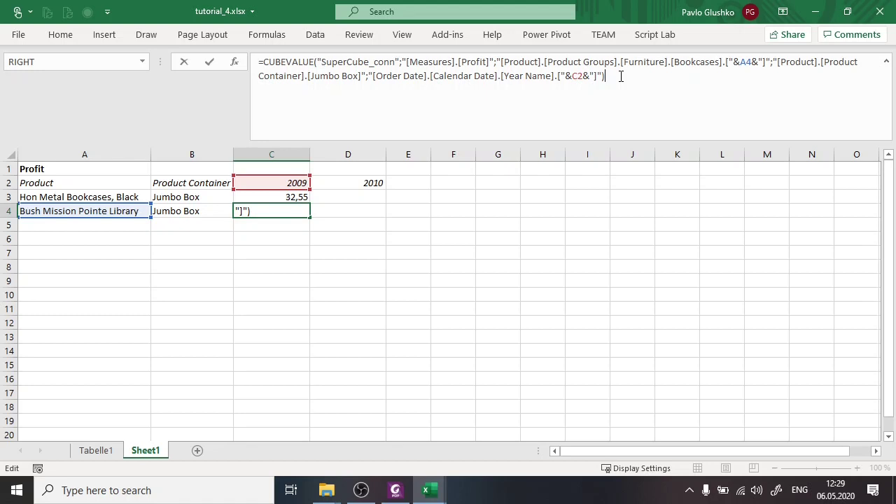
{"action": "key", "text": "Return"}
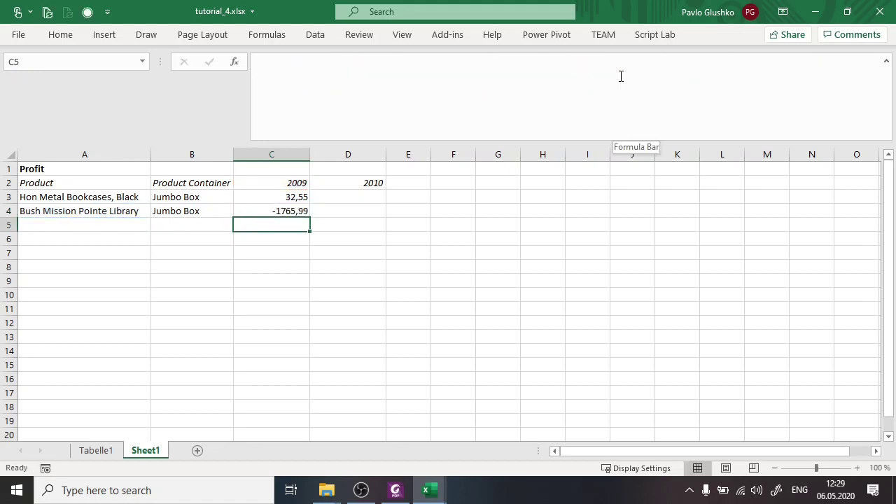
- Fill C4's formula across to D4 for 2010 and check which cells the copied formula references
{"action": "left_click", "coordinate": [287, 211]}
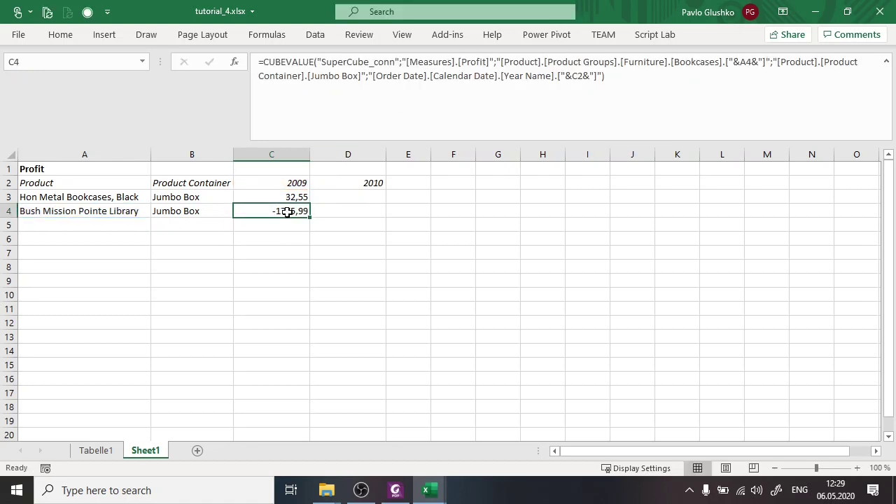
{"action": "left_click_drag", "start_coordinate": [308, 219], "coordinate": [385, 212]}
{"action": "left_click", "coordinate": [359, 181]}
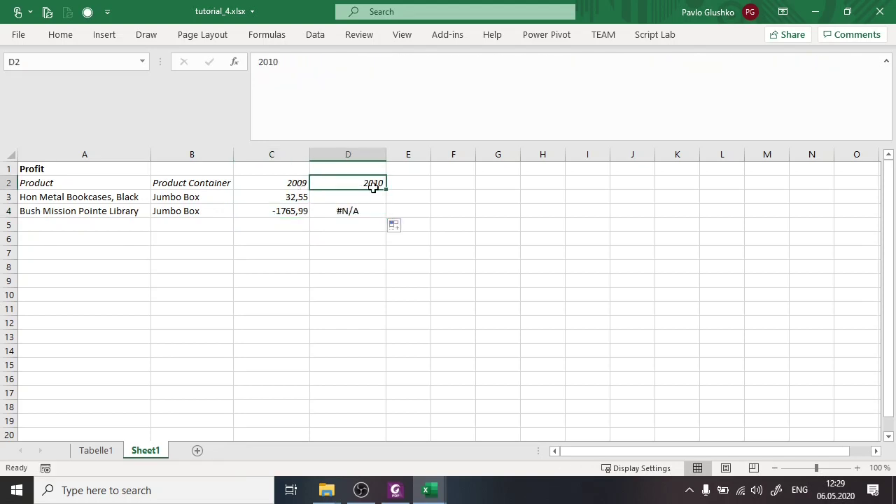
{"action": "left_click", "coordinate": [367, 212]}
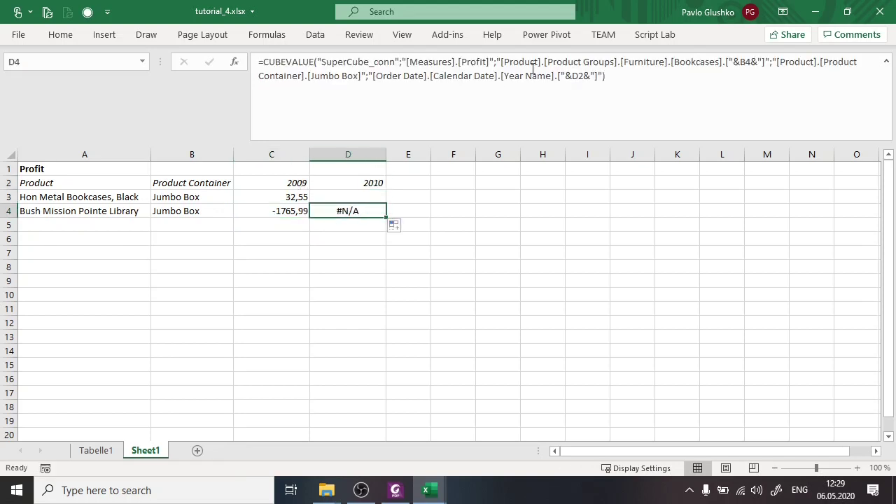
{"action": "left_click", "coordinate": [582, 76]}
{"action": "left_click", "coordinate": [326, 214]}
{"action": "left_click", "coordinate": [637, 83]}
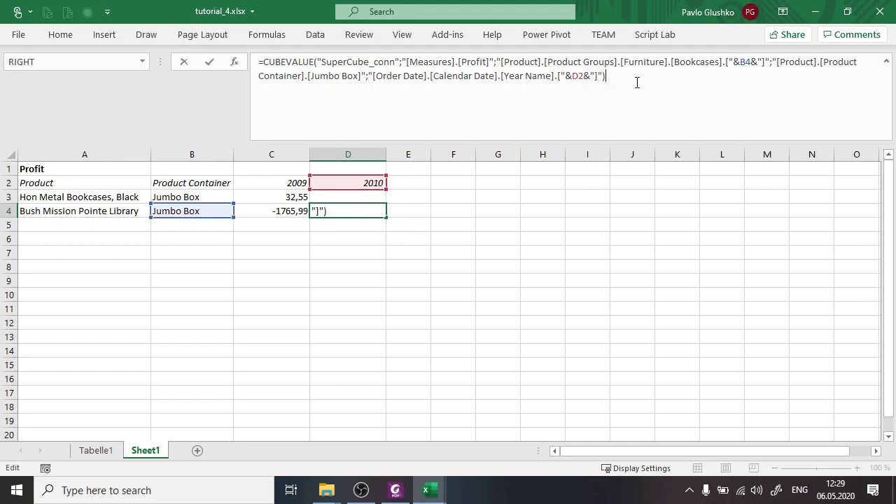
{"action": "left_click", "coordinate": [203, 220]}
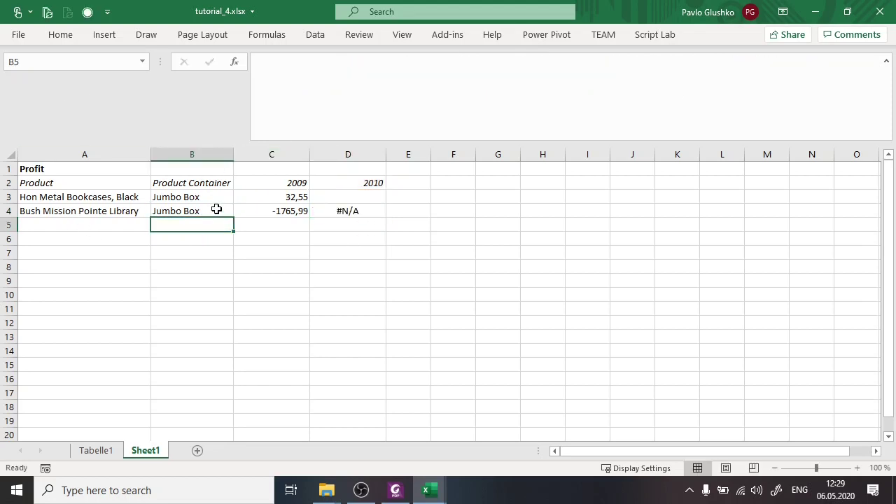
- Change the product reference in D4's formula from B4 to A4, enter it, and reselect D4
{"action": "left_click", "coordinate": [341, 210]}
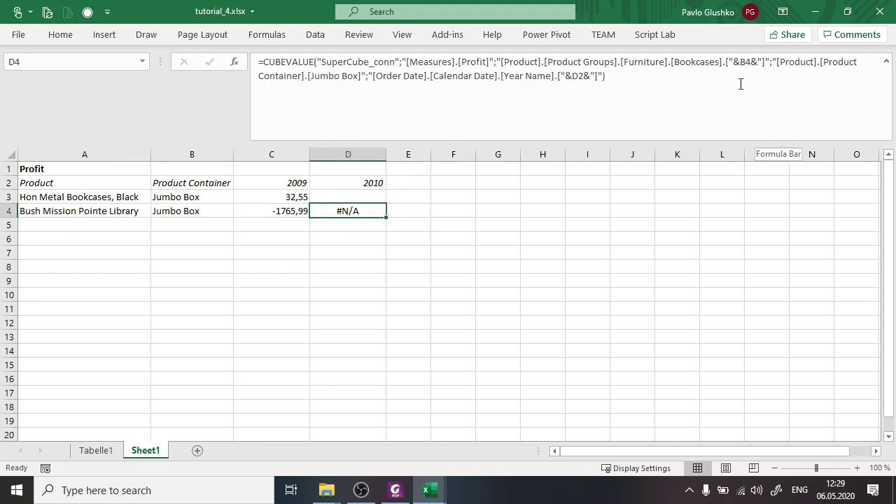
{"action": "left_click", "coordinate": [742, 63]}
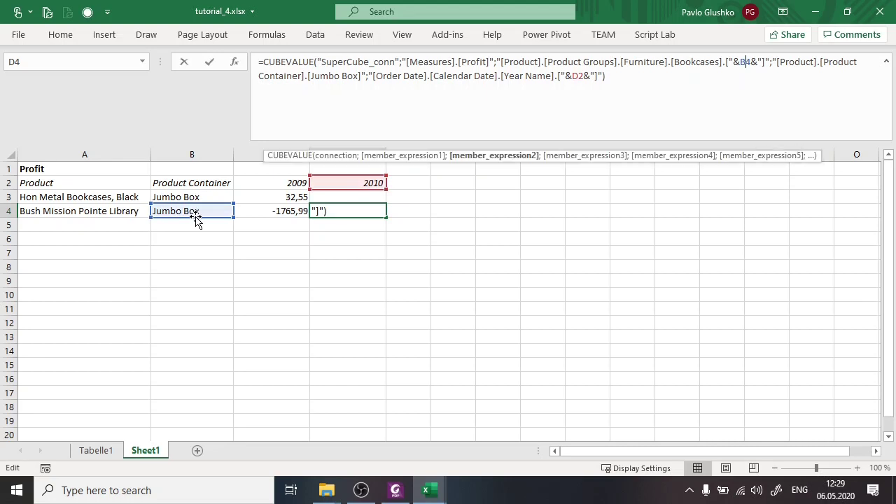
{"action": "left_click_drag", "start_coordinate": [195, 219], "coordinate": [111, 241]}
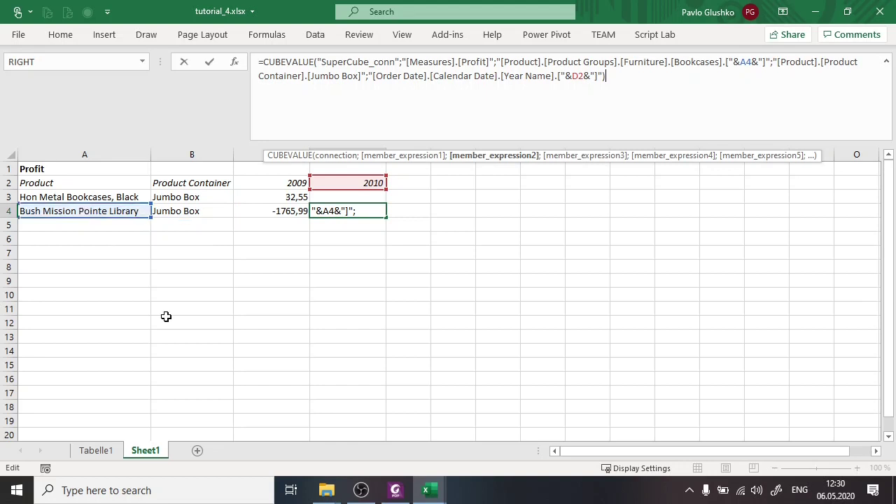
{"action": "key", "text": "Return"}
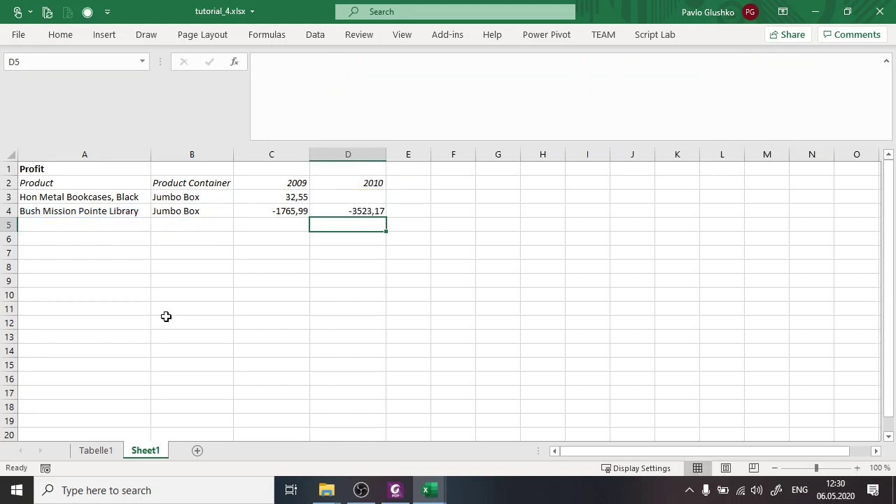
{"action": "left_click", "coordinate": [343, 212]}
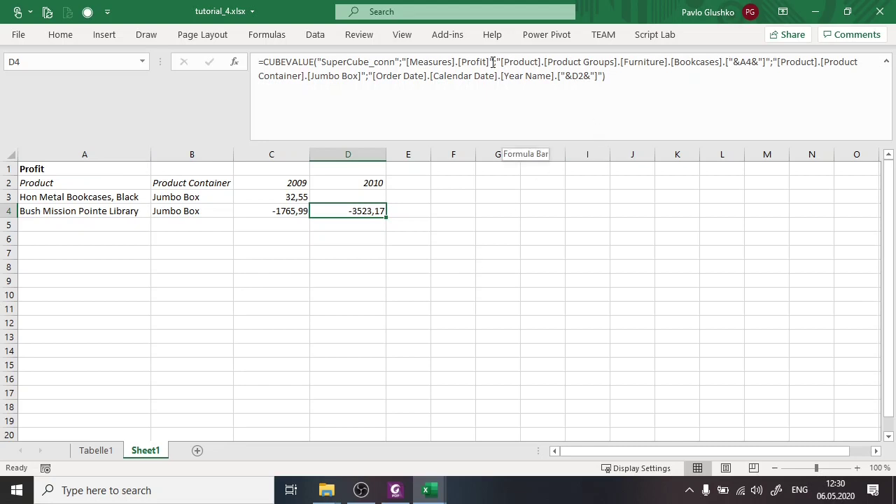
- Examine the product group path in the second member expression of D4's CUBEVALUE formula without editing it
{"action": "left_click_drag", "start_coordinate": [498, 62], "coordinate": [722, 62]}
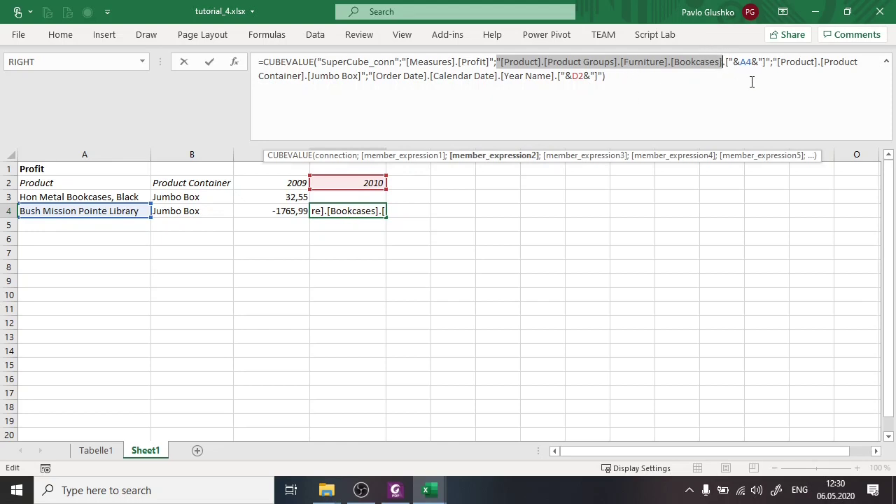
{"action": "key", "text": "Escape"}
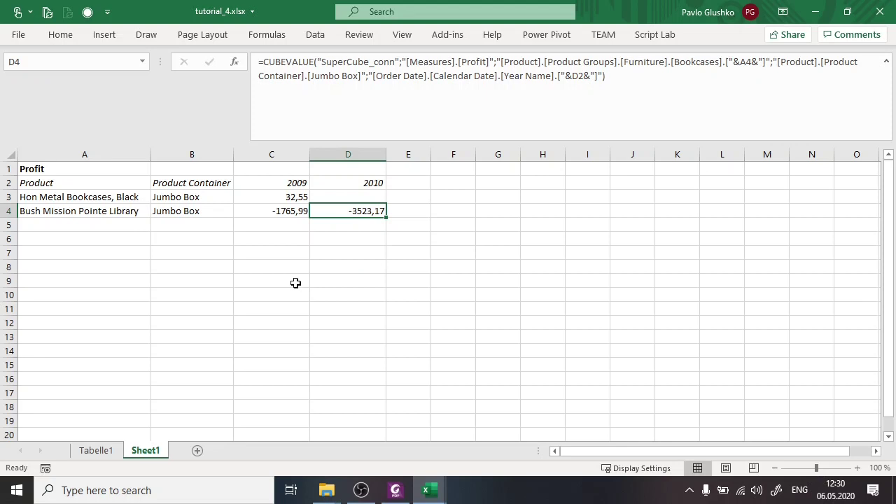
- Set the year in D2 to 2011 and check the profit formula in D4
{"action": "left_click", "coordinate": [341, 183]}
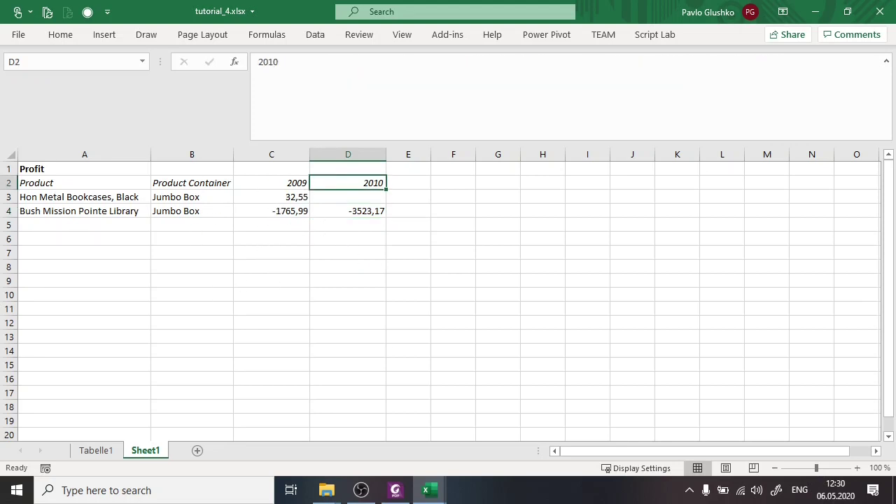
{"action": "type", "text": "2011"}
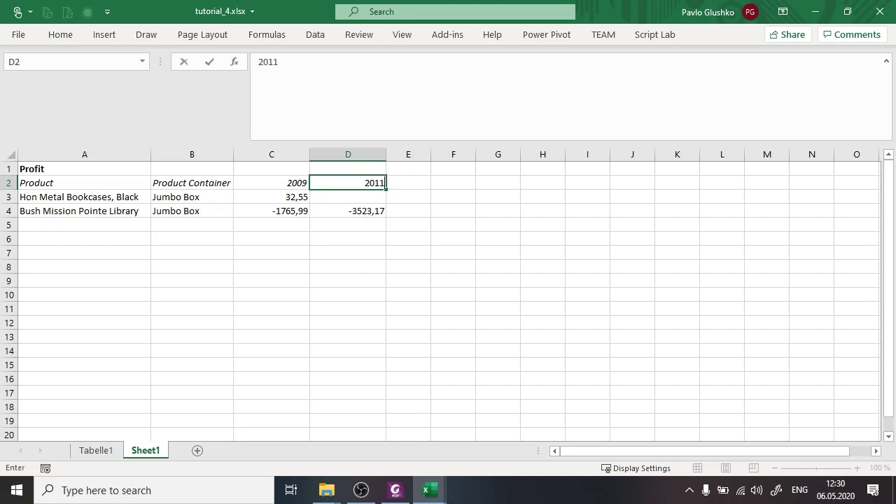
{"action": "key", "text": "Return"}
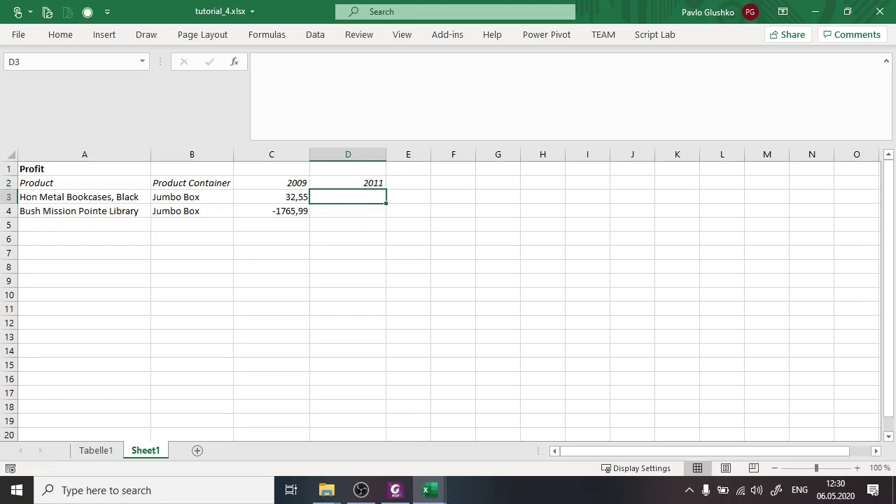
{"action": "left_click", "coordinate": [348, 183]}
{"action": "left_click", "coordinate": [348, 197]}
{"action": "left_click", "coordinate": [348, 211]}
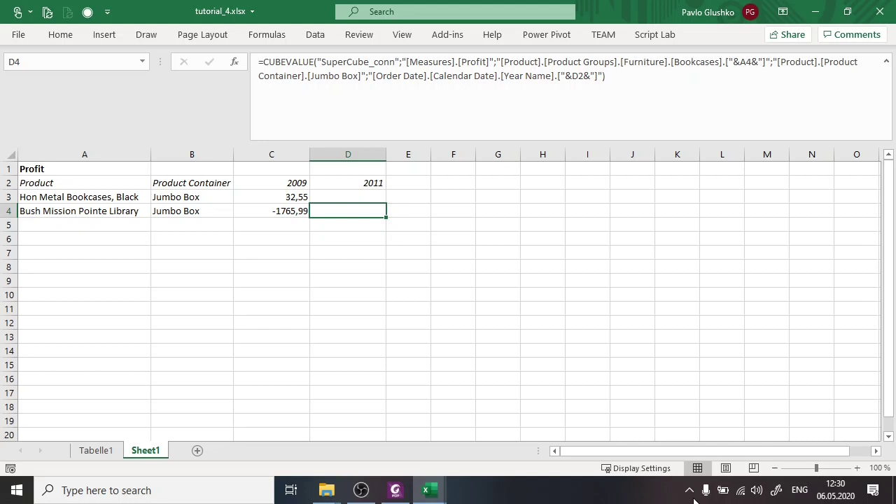
- Set the year in D2 to 2008 so that D4 retrieves the profit for that year
{"action": "left_click", "coordinate": [366, 188]}
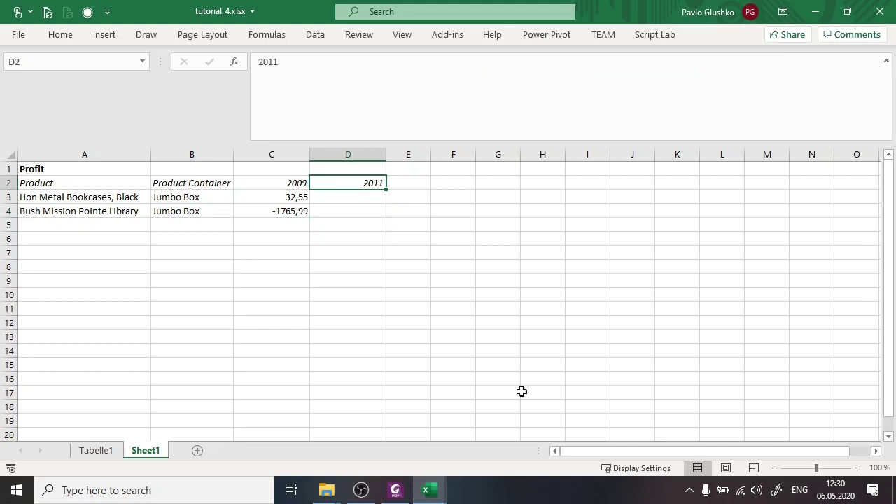
{"action": "type", "text": "20"}
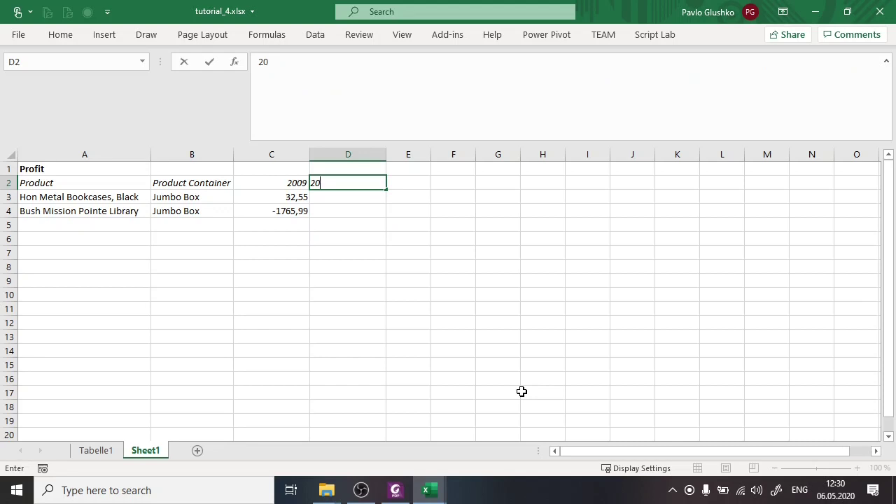
{"action": "type", "text": "08"}
{"action": "key", "text": "Return"}
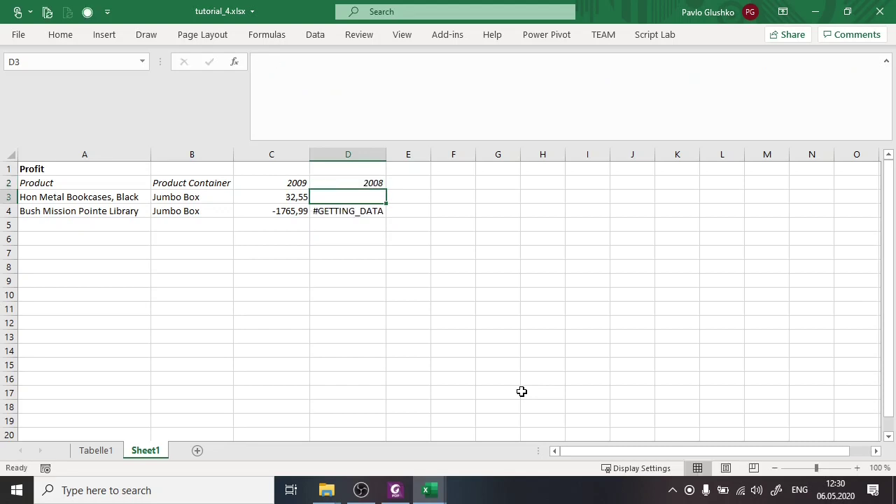
{"action": "key", "text": "Up"}
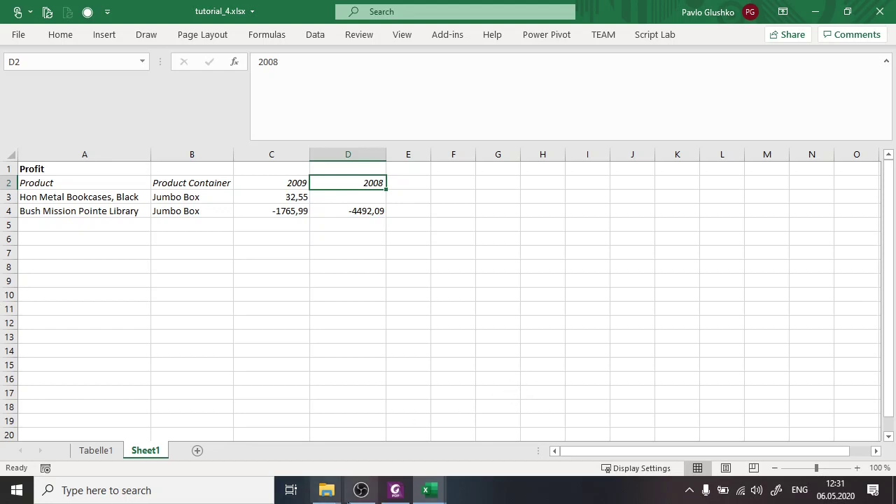
{"action": "left_click", "coordinate": [361, 491]}
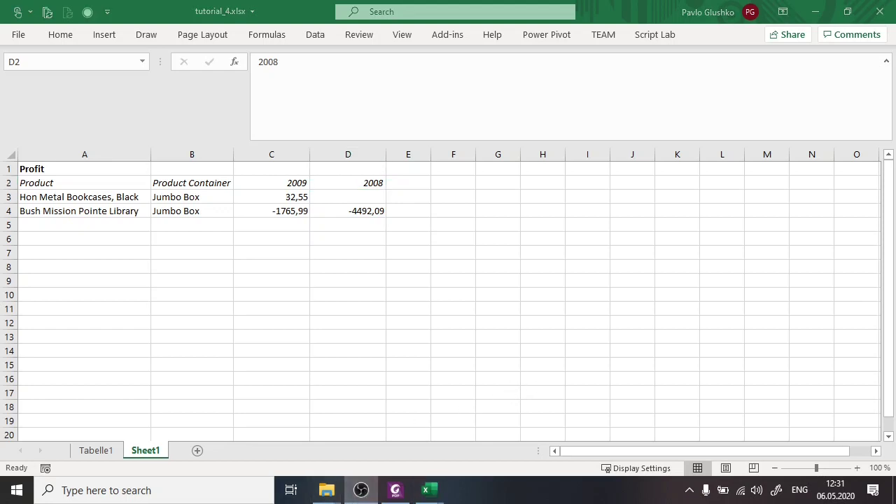
{"action": "left_click", "coordinate": [112, 471]}
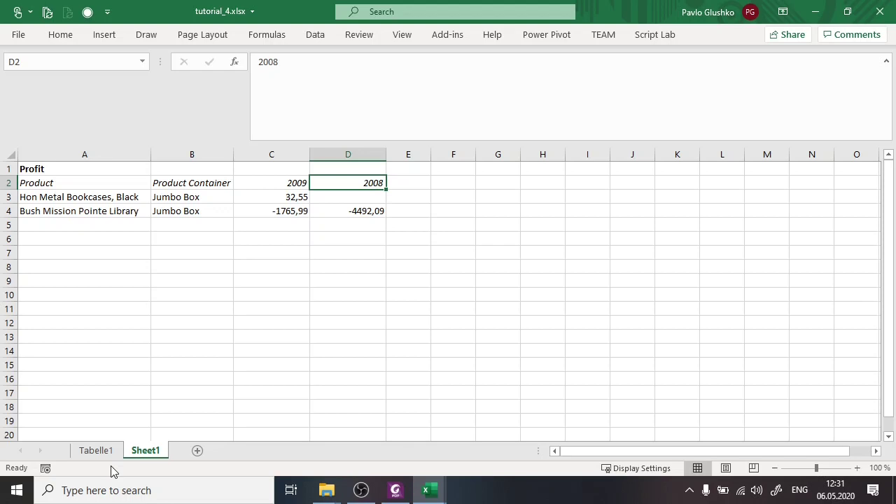
{"action": "key", "text": "alt+Tab"}
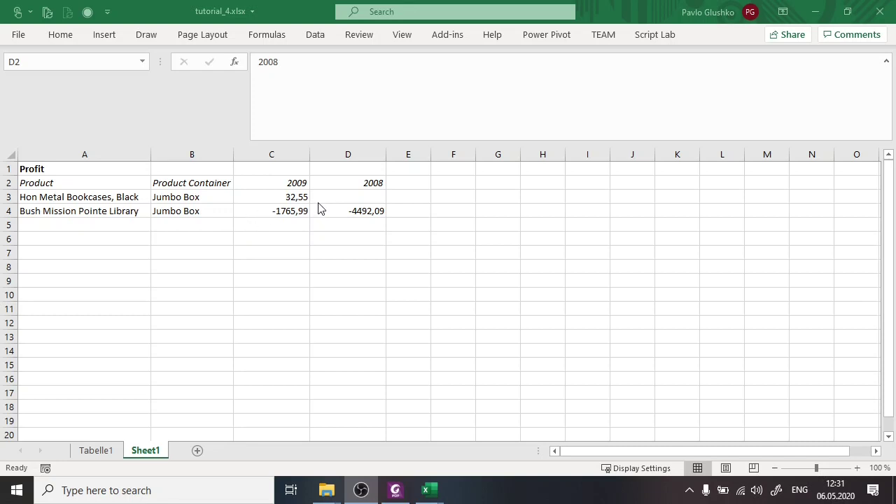
- Switch to Foxit PhantomPDF and review the MOLAP exercise 2 slide with the target profit report
{"action": "left_click", "coordinate": [402, 490]}
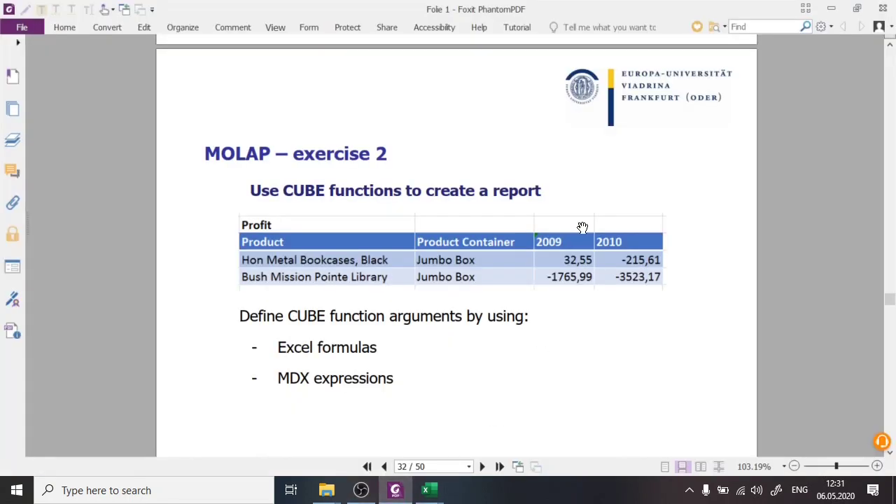
{"action": "scroll", "coordinate": [585, 215], "scroll_direction": "down", "scroll_amount": 3}
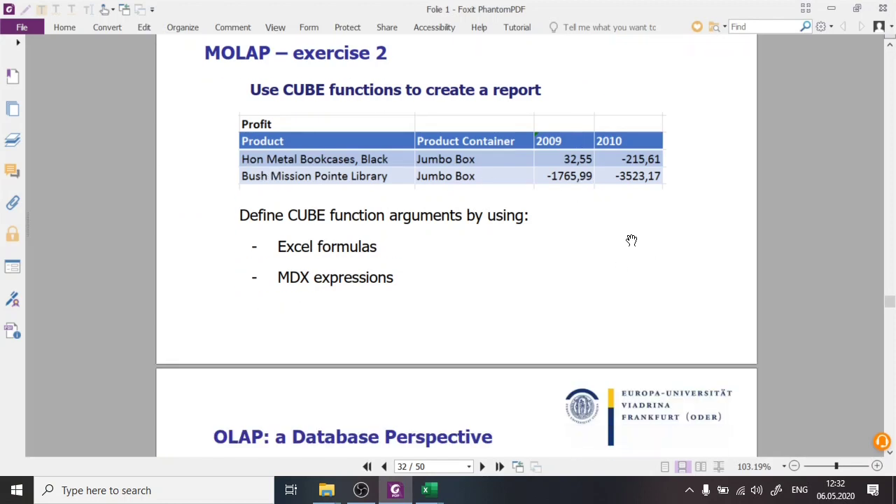